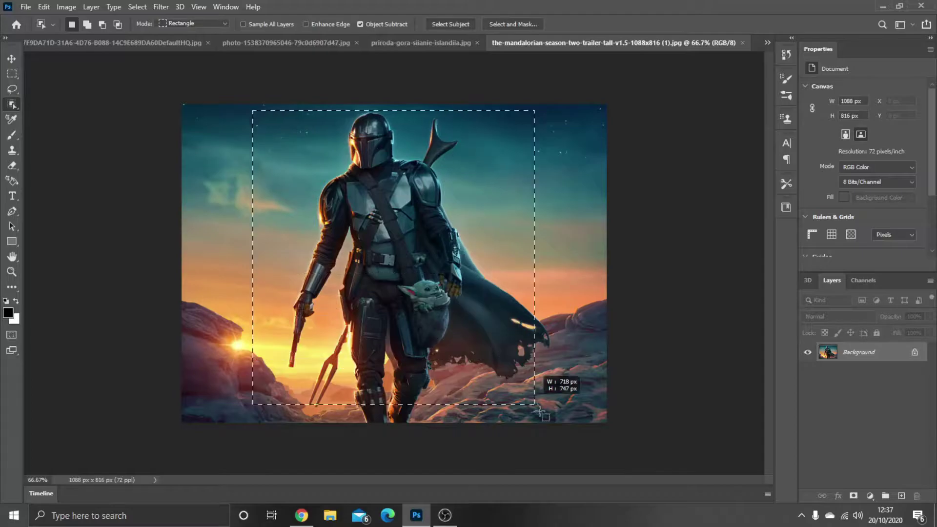
Select the Mandalorian figure with Object Selection, then switch to the snowy mountain document
{"action": "left_click_drag", "start_coordinate": [263, 119], "coordinate": [581, 423]}
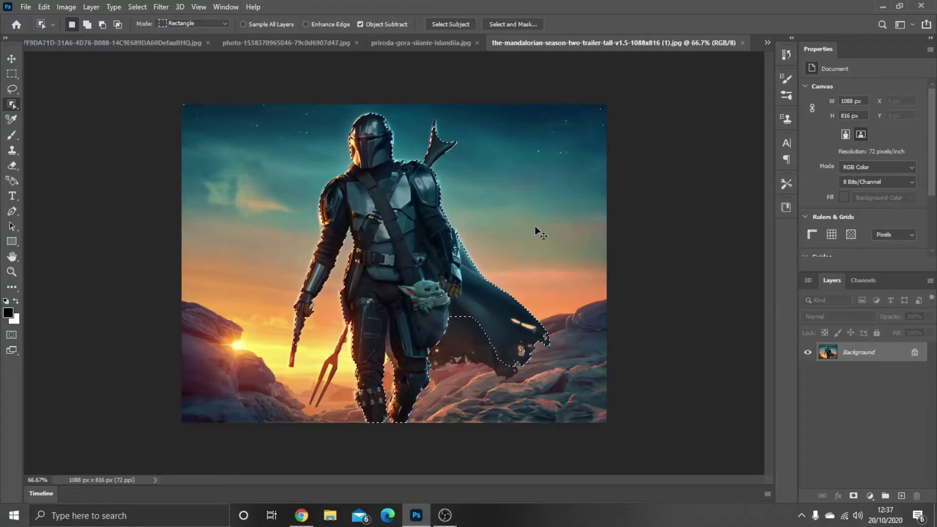
{"action": "left_click", "coordinate": [411, 42]}
{"action": "left_click", "coordinate": [611, 42]}
{"action": "left_click", "coordinate": [768, 42]}
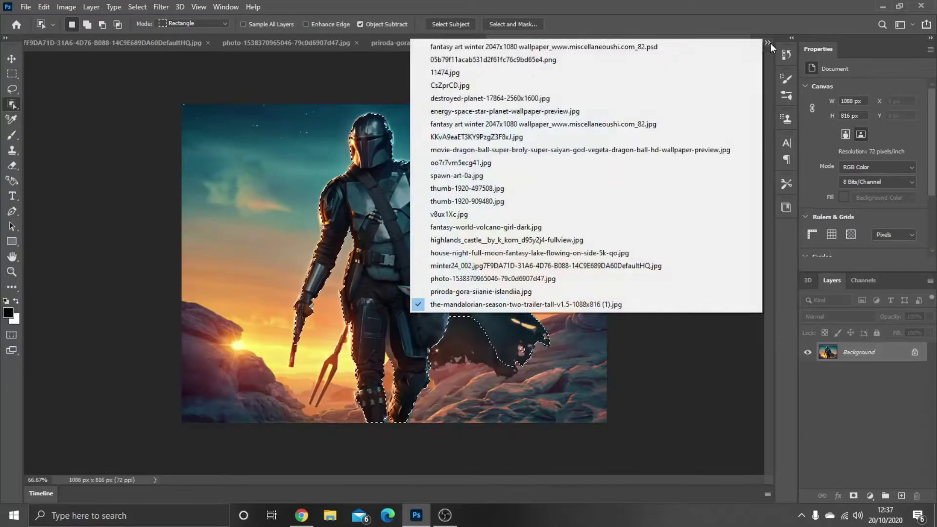
{"action": "key", "text": "Up"}
{"action": "key", "text": "Return"}
{"action": "left_click", "coordinate": [768, 42]}
{"action": "key", "text": "Up"}
{"action": "key", "text": "Return"}
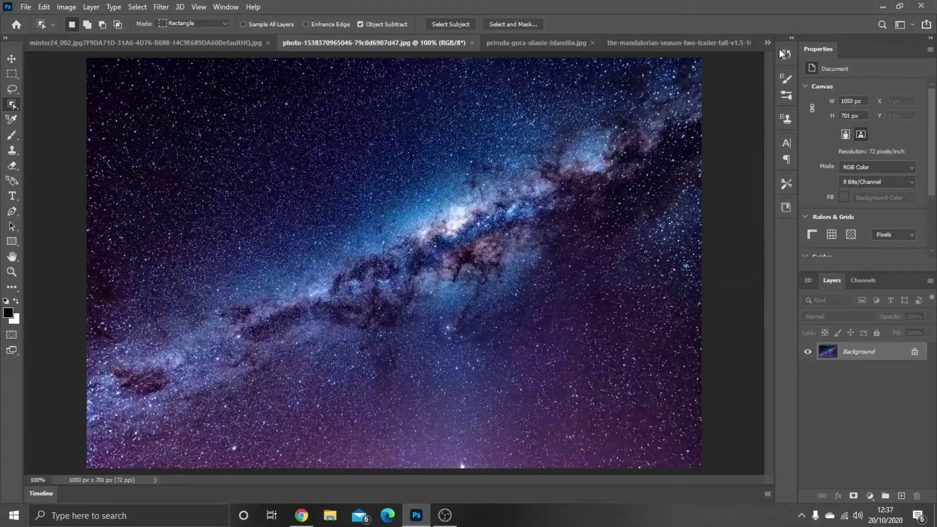
{"action": "left_click", "coordinate": [768, 42]}
{"action": "left_click", "coordinate": [526, 258]}
Drag the Mandalorian into the mountain scene and move it to the right
{"action": "left_click_drag", "start_coordinate": [508, 250], "coordinate": [507, 250]}
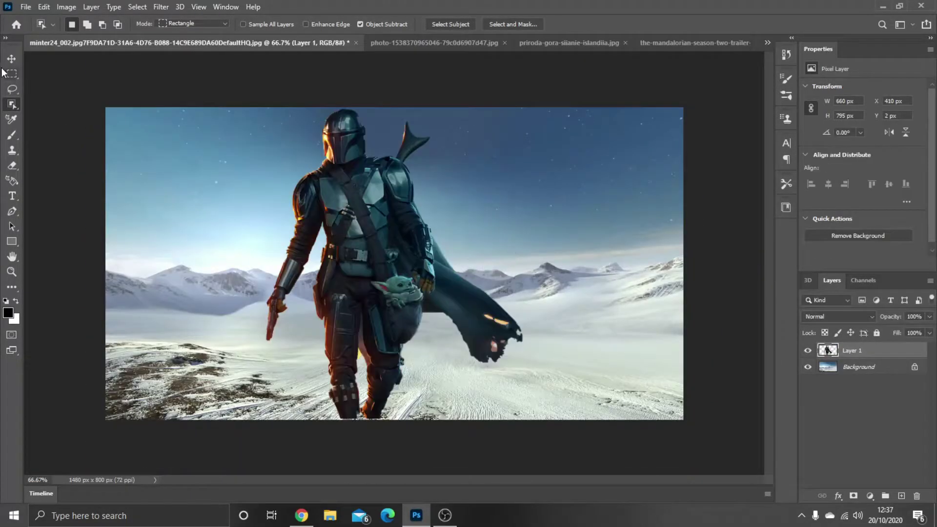
{"action": "left_click", "coordinate": [11, 59]}
{"action": "left_click_drag", "start_coordinate": [366, 247], "coordinate": [510, 246]}
Free Transform the Mandalorian to a smaller size, standing centre-left, and commit
{"action": "left_click", "coordinate": [43, 7]}
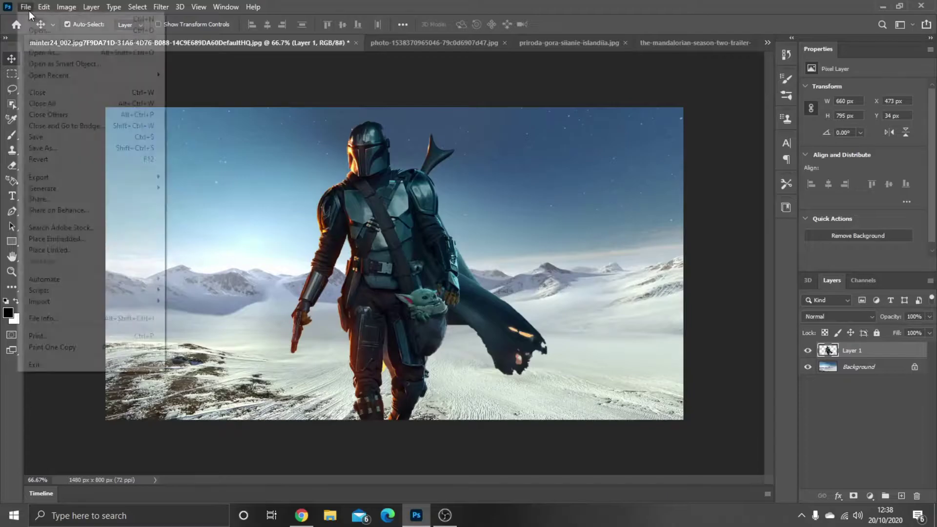
{"action": "left_click", "coordinate": [113, 262]}
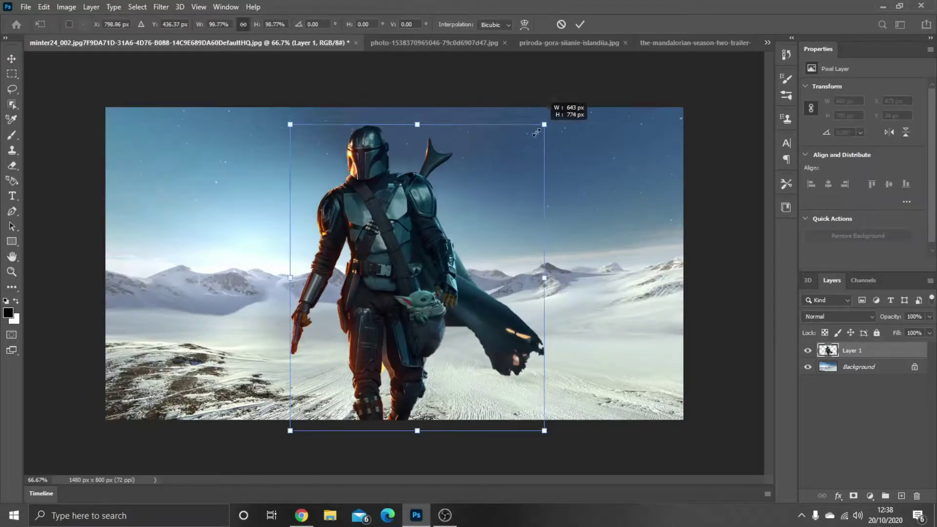
{"action": "mouse_move", "coordinate": [545, 120]}
{"action": "left_mouse_down"}
{"action": "mouse_move", "coordinate": [429, 220]}
{"action": "mouse_move", "coordinate": [393, 278]}
{"action": "left_mouse_up"}
{"action": "left_click_drag", "start_coordinate": [342, 342], "coordinate": [562, 337]}
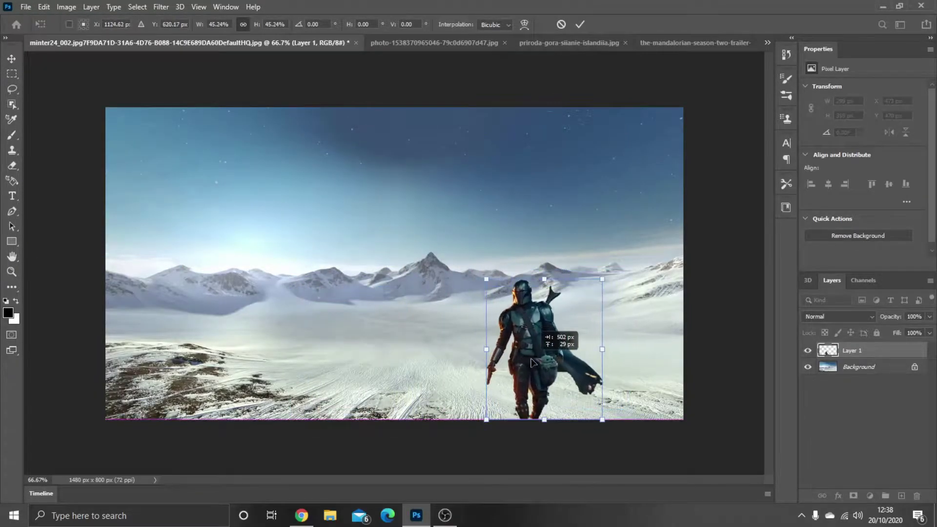
{"action": "mouse_move", "coordinate": [511, 285]}
{"action": "left_mouse_down"}
{"action": "mouse_move", "coordinate": [549, 318]}
{"action": "mouse_move", "coordinate": [478, 234]}
{"action": "left_mouse_up"}
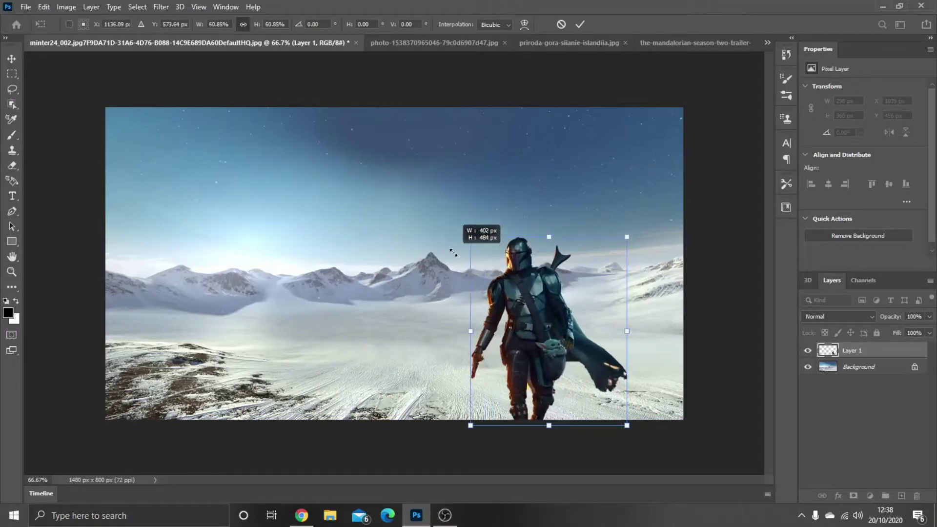
{"action": "mouse_move", "coordinate": [556, 328]}
{"action": "left_mouse_down"}
{"action": "mouse_move", "coordinate": [343, 323]}
{"action": "mouse_move", "coordinate": [376, 322]}
{"action": "left_mouse_up"}
{"action": "key", "text": "Return"}
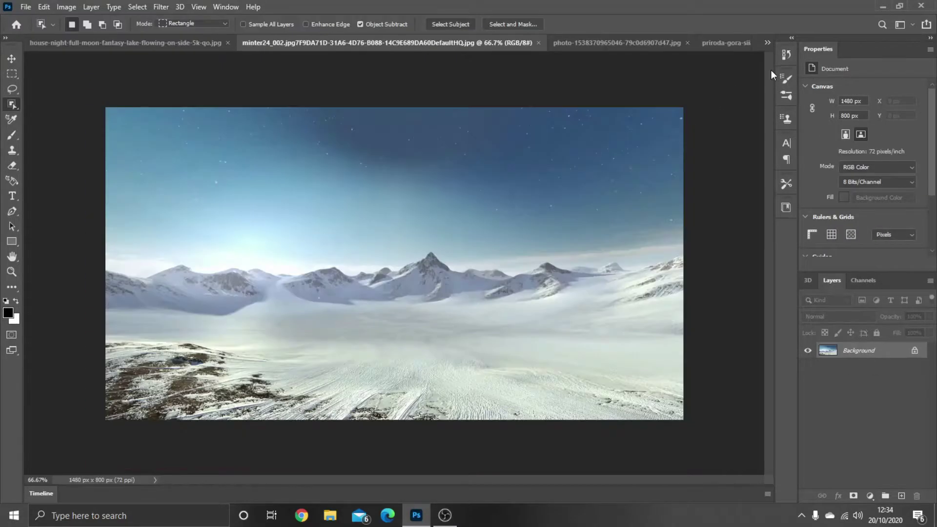
Switch from the night house document to the highlands castle image
{"action": "left_click", "coordinate": [767, 42]}
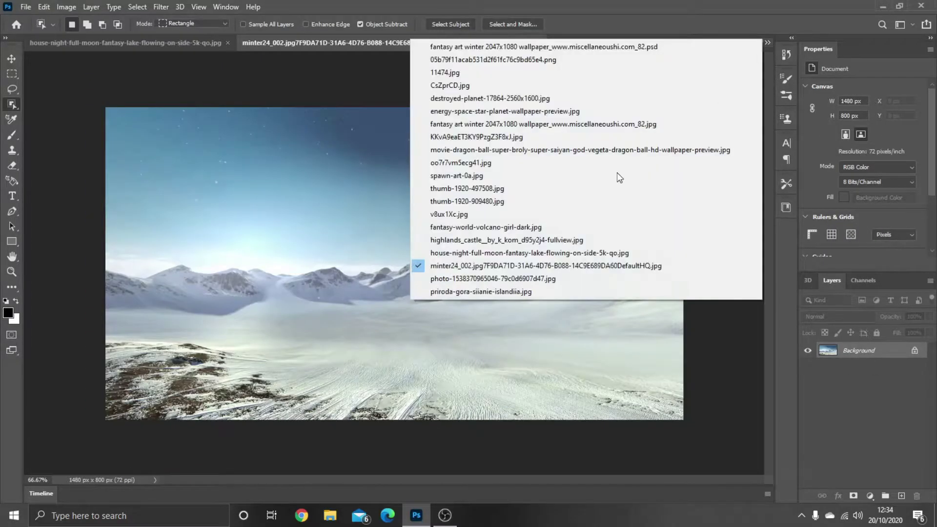
{"action": "left_click", "coordinate": [537, 253]}
{"action": "left_click", "coordinate": [769, 42]}
{"action": "left_click", "coordinate": [508, 240]}
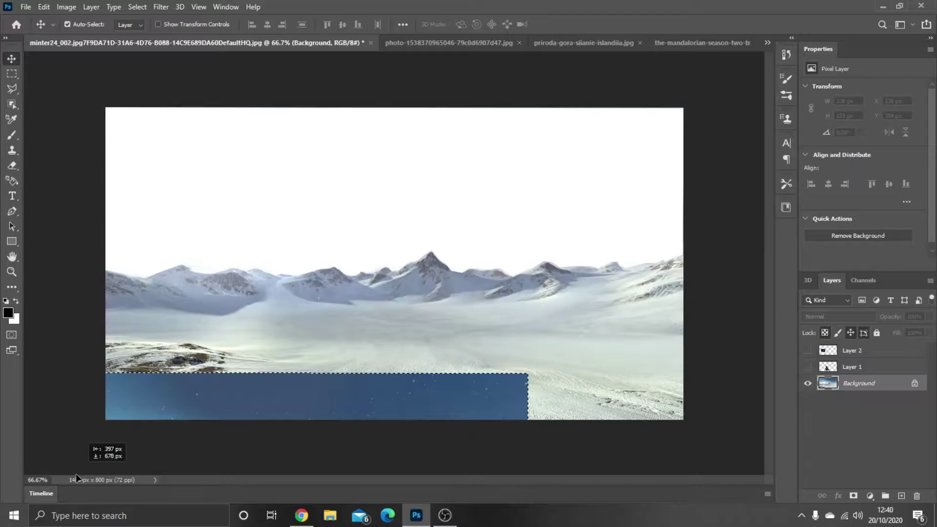
Reposition the sky selection, moving it up then down and to the left
{"action": "left_click_drag", "start_coordinate": [76, 478], "coordinate": [490, 314]}
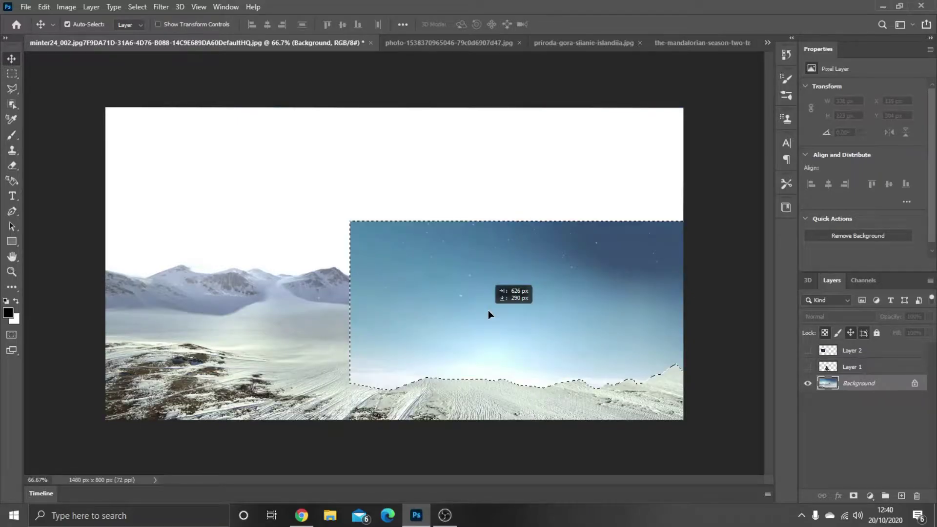
{"action": "scroll", "coordinate": [459, 195], "scroll_direction": "down", "scroll_amount": 2}
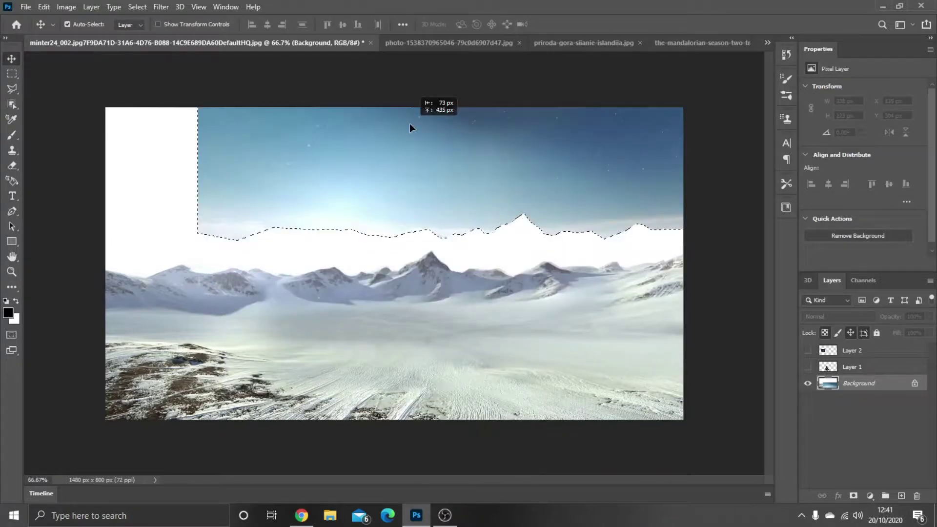
{"action": "left_click_drag", "start_coordinate": [409, 123], "coordinate": [361, 364]}
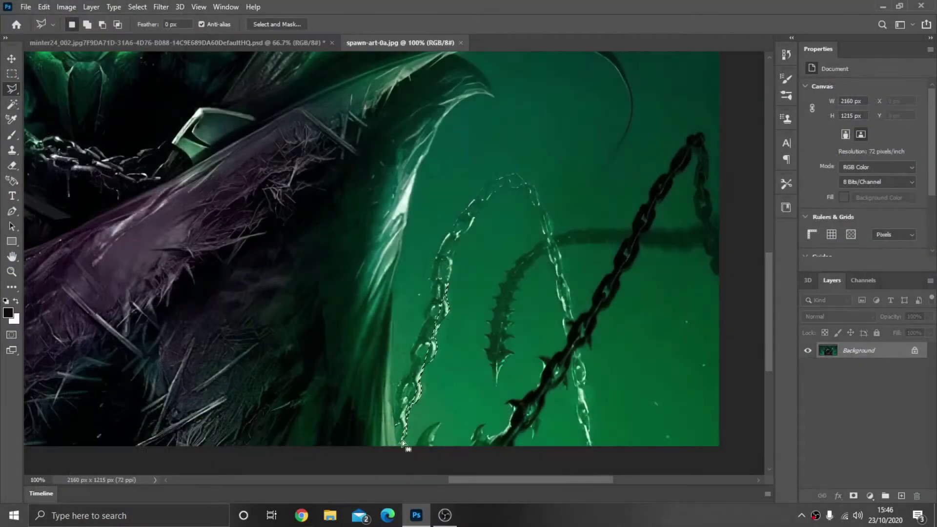
Discard the unfinished chain outline
{"action": "key", "text": "Delete"}
{"action": "key", "text": "Delete"}
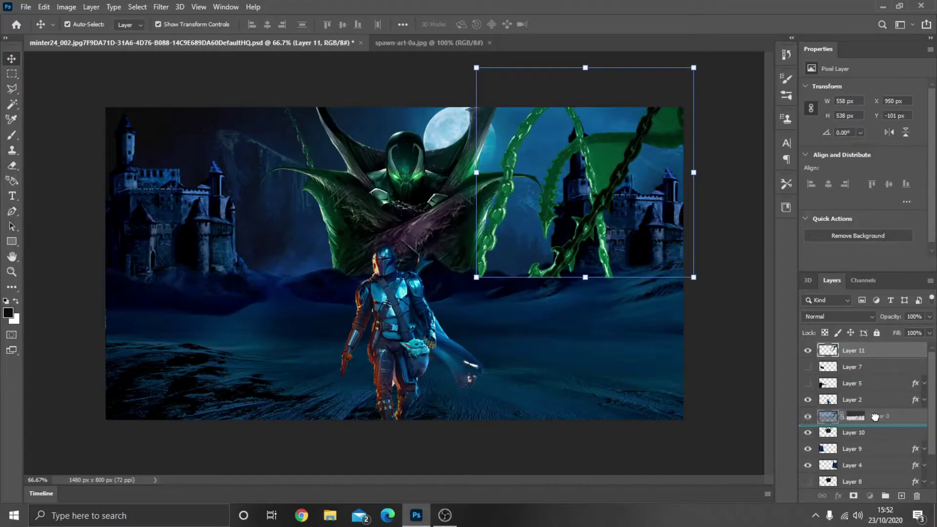
Move the chains layer (Layer 11) lower in the stack and enter Select and Mask
{"action": "left_click_drag", "start_coordinate": [876, 417], "coordinate": [882, 433]}
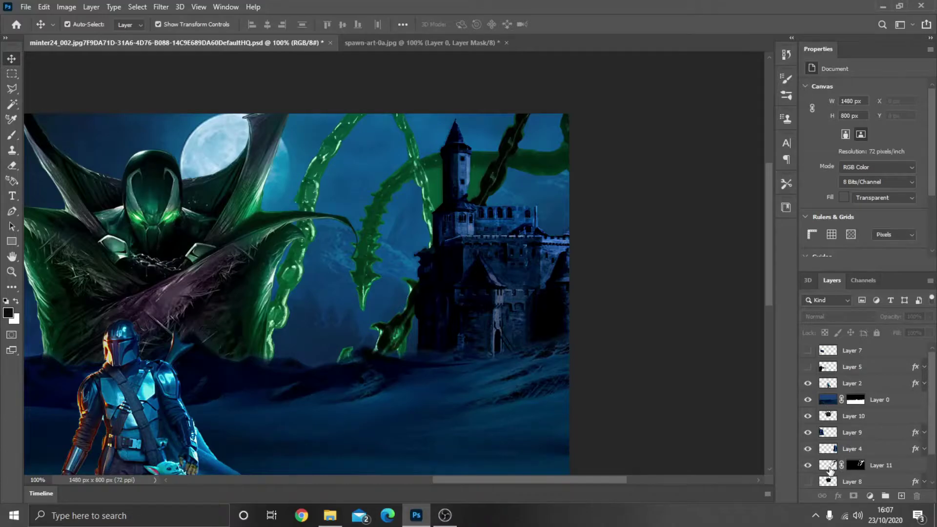
{"action": "left_click", "coordinate": [830, 469]}
{"action": "left_click", "coordinate": [138, 7]}
{"action": "left_click", "coordinate": [166, 163]}
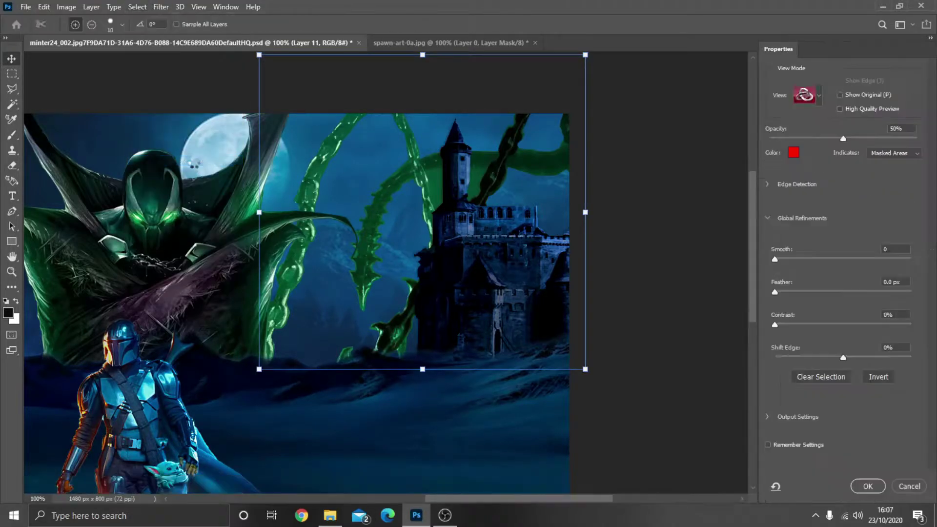
{"action": "scroll", "coordinate": [550, 233], "scroll_direction": "up", "scroll_amount": 2}
{"action": "scroll", "coordinate": [440, 273], "scroll_direction": "right", "scroll_amount": 5}
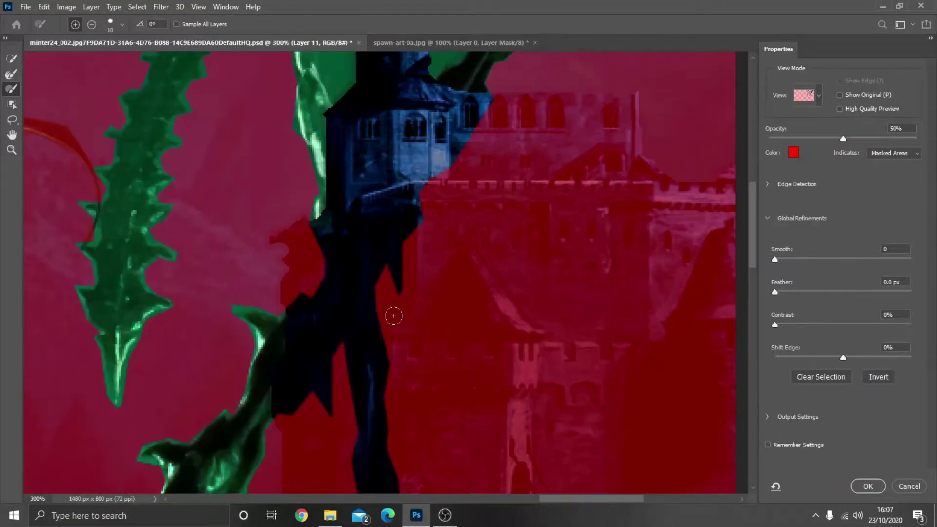
{"action": "scroll", "coordinate": [393, 314], "scroll_direction": "up", "scroll_amount": 5}
Subtract the chains on both sides of the castle tower from the mask and apply it
{"action": "left_click", "coordinate": [92, 26]}
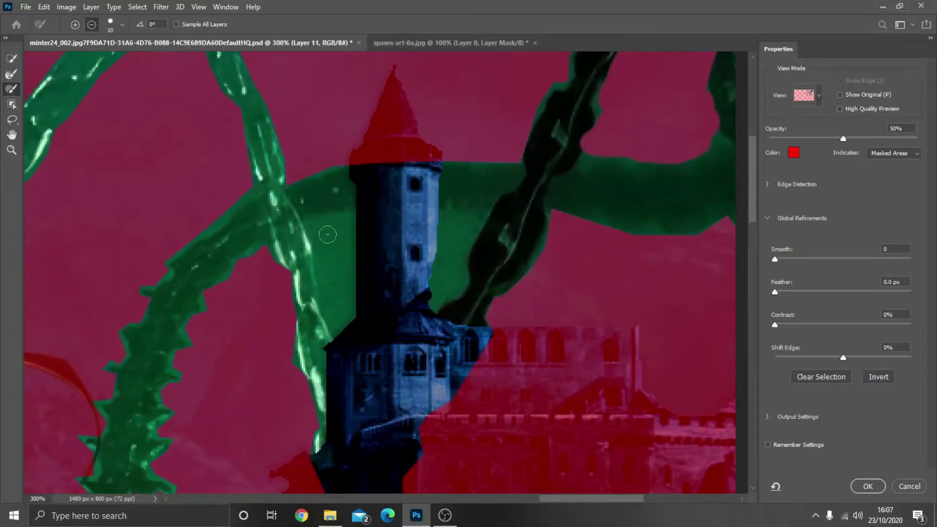
{"action": "key", "text": "ctrl+plus"}
{"action": "key", "text": "ctrl+plus"}
{"action": "mouse_move", "coordinate": [315, 210]}
{"action": "left_mouse_down"}
{"action": "mouse_move", "coordinate": [295, 328]}
{"action": "mouse_move", "coordinate": [307, 361]}
{"action": "mouse_move", "coordinate": [314, 278]}
{"action": "mouse_move", "coordinate": [321, 316]}
{"action": "mouse_move", "coordinate": [318, 205]}
{"action": "mouse_move", "coordinate": [297, 176]}
{"action": "mouse_move", "coordinate": [266, 195]}
{"action": "mouse_move", "coordinate": [302, 195]}
{"action": "left_mouse_up"}
{"action": "mouse_move", "coordinate": [504, 197]}
{"action": "left_mouse_down"}
{"action": "mouse_move", "coordinate": [494, 182]}
{"action": "mouse_move", "coordinate": [522, 205]}
{"action": "mouse_move", "coordinate": [483, 206]}
{"action": "mouse_move", "coordinate": [508, 259]}
{"action": "mouse_move", "coordinate": [477, 259]}
{"action": "mouse_move", "coordinate": [474, 314]}
{"action": "left_mouse_up"}
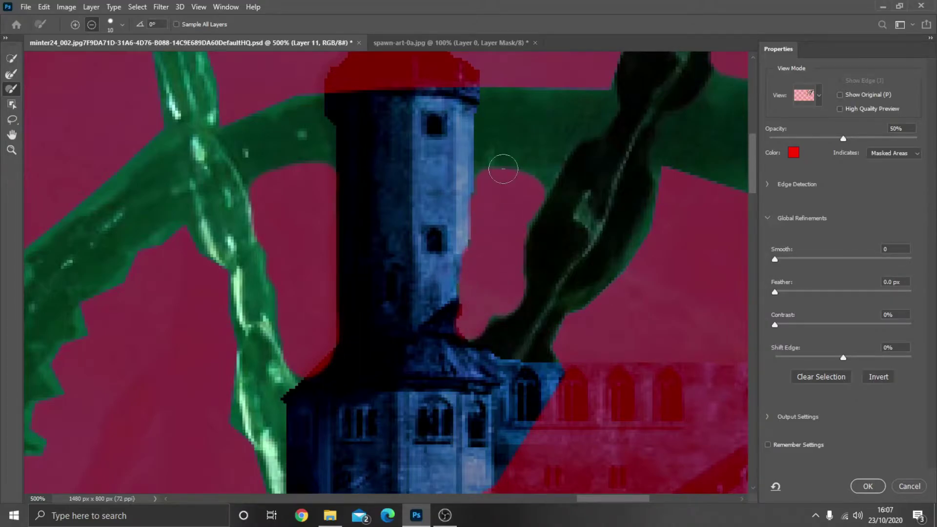
{"action": "key", "text": "ctrl+minus"}
{"action": "key", "text": "ctrl+minus"}
{"action": "key", "text": "ctrl+minus"}
{"action": "key", "text": "ctrl+minus"}
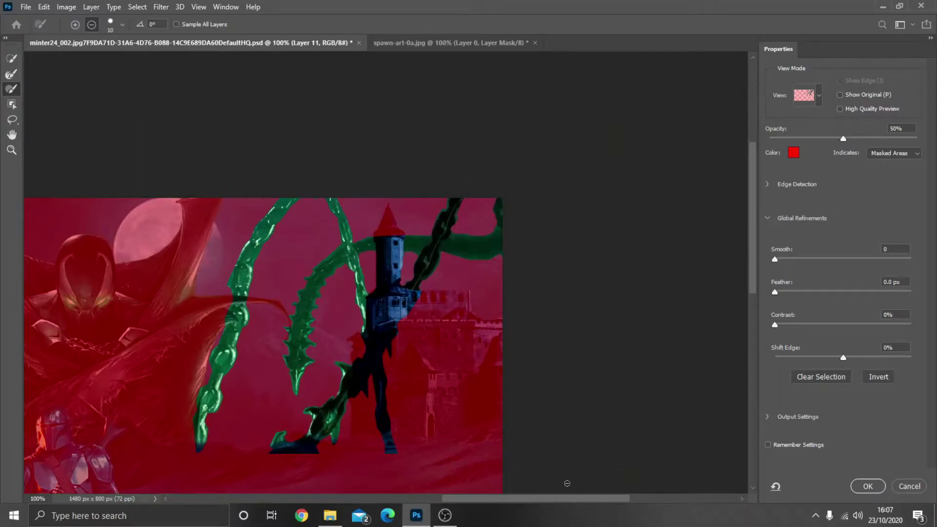
{"action": "left_click", "coordinate": [869, 487]}
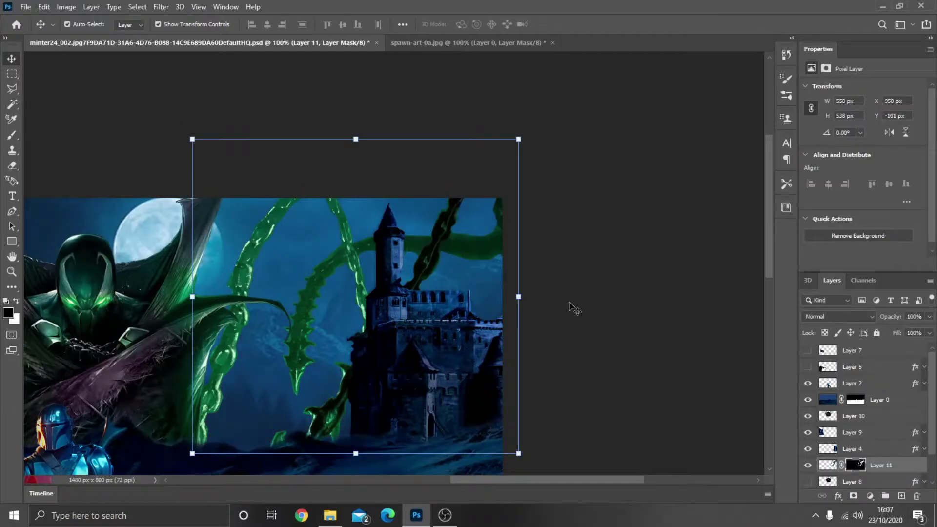
Darken the chains layer with Exposure -0.24 and gamma 1.11
{"action": "left_click", "coordinate": [571, 307]}
{"action": "scroll", "coordinate": [536, 463], "scroll_direction": "down", "scroll_amount": 1}
{"action": "left_click", "coordinate": [828, 466]}
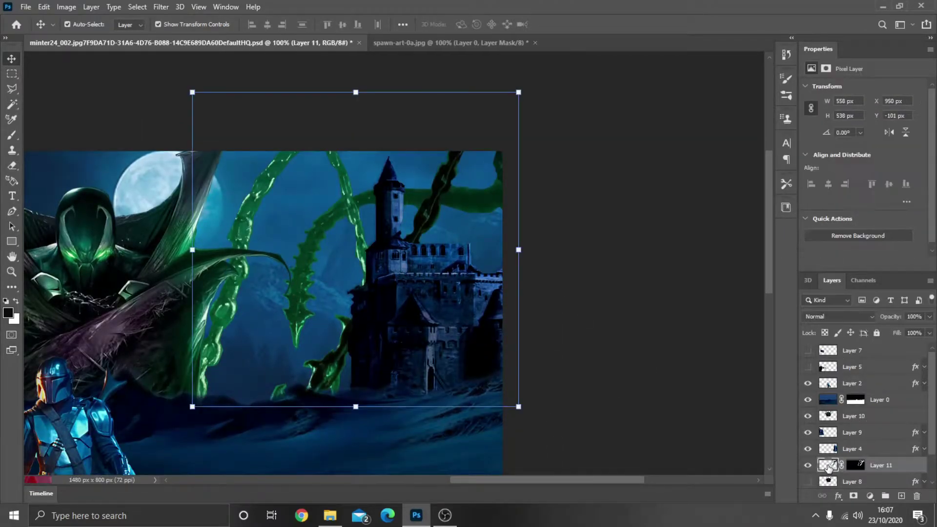
{"action": "left_click", "coordinate": [63, 7]}
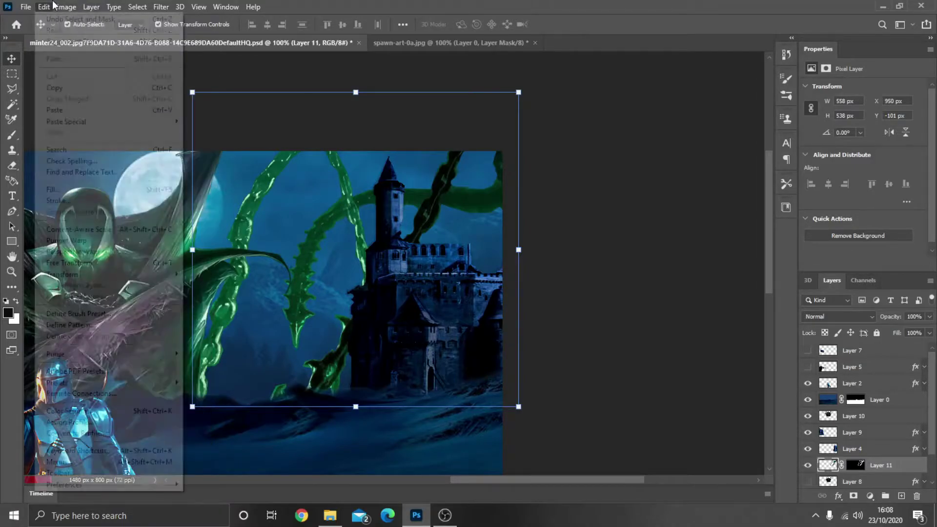
{"action": "mouse_move", "coordinate": [84, 36]}
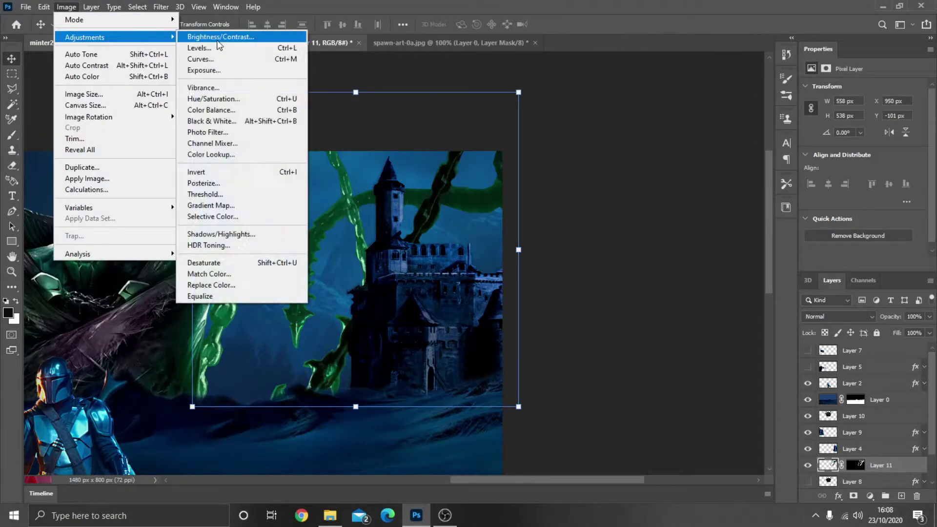
{"action": "left_click", "coordinate": [232, 71]}
{"action": "left_click_drag", "start_coordinate": [464, 117], "coordinate": [650, 116]}
{"action": "mouse_move", "coordinate": [621, 172]}
{"action": "left_mouse_down"}
{"action": "mouse_move", "coordinate": [570, 173]}
{"action": "mouse_move", "coordinate": [686, 169]}
{"action": "mouse_move", "coordinate": [605, 171]}
{"action": "mouse_move", "coordinate": [671, 198]}
{"action": "mouse_move", "coordinate": [552, 193]}
{"action": "mouse_move", "coordinate": [630, 197]}
{"action": "mouse_move", "coordinate": [615, 193]}
{"action": "mouse_move", "coordinate": [619, 174]}
{"action": "mouse_move", "coordinate": [630, 173]}
{"action": "mouse_move", "coordinate": [617, 176]}
{"action": "left_mouse_up"}
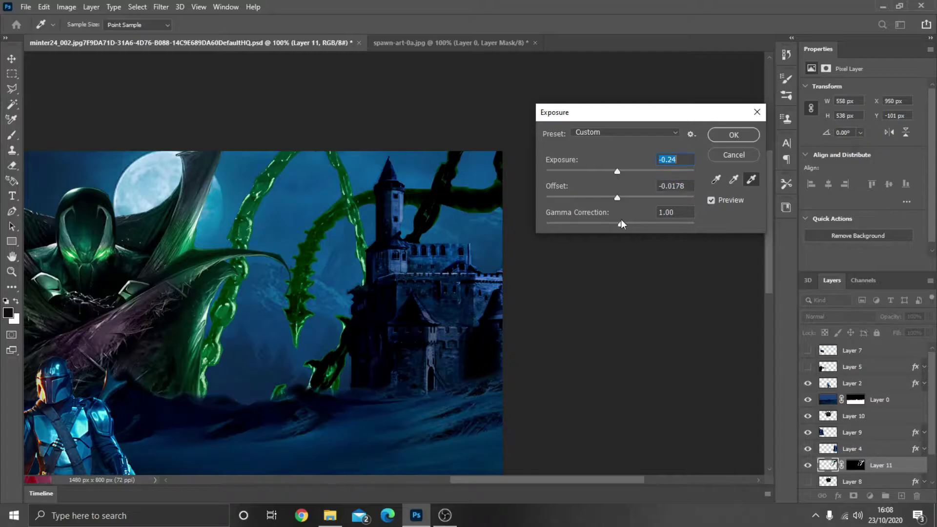
{"action": "mouse_move", "coordinate": [621, 220]}
{"action": "left_mouse_down"}
{"action": "mouse_move", "coordinate": [703, 221]}
{"action": "mouse_move", "coordinate": [562, 222]}
{"action": "mouse_move", "coordinate": [616, 224]}
{"action": "left_mouse_up"}
{"action": "left_click", "coordinate": [720, 137]}
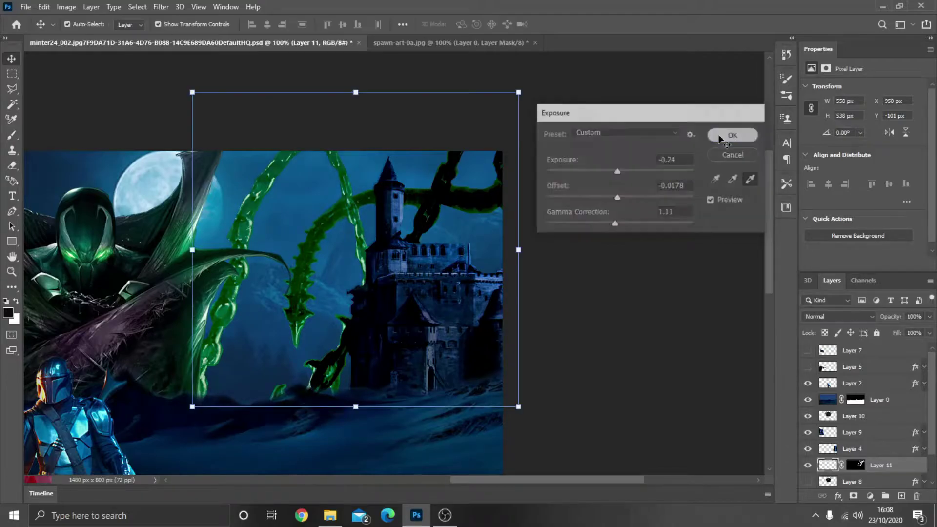
Shift the chains' hue to +19 in Hue/Saturation, moving on to lightness
{"action": "left_click", "coordinate": [67, 7]}
{"action": "mouse_move", "coordinate": [84, 36]}
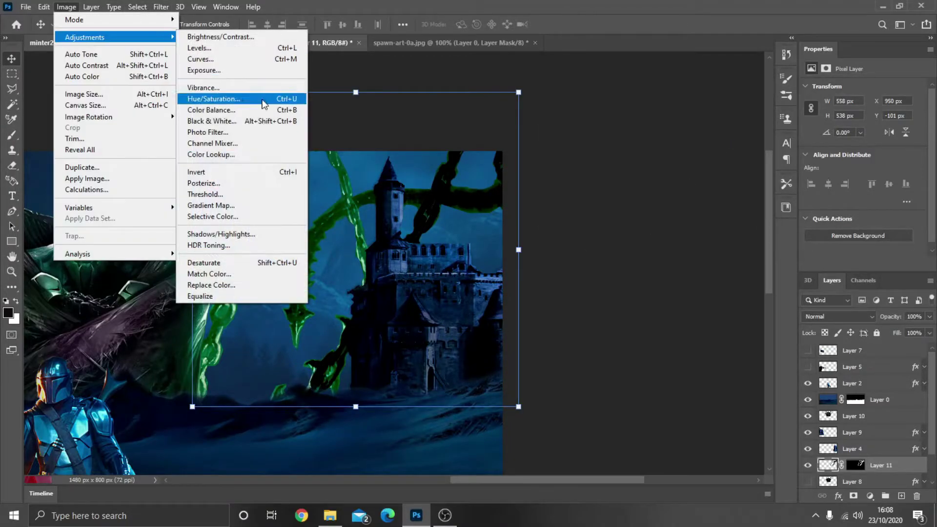
{"action": "left_click", "coordinate": [264, 100]}
{"action": "left_click_drag", "start_coordinate": [456, 84], "coordinate": [680, 90]}
{"action": "mouse_move", "coordinate": [666, 176]}
{"action": "left_mouse_down"}
{"action": "mouse_move", "coordinate": [646, 176]}
{"action": "mouse_move", "coordinate": [678, 174]}
{"action": "mouse_move", "coordinate": [658, 209]}
{"action": "mouse_move", "coordinate": [575, 240]}
{"action": "mouse_move", "coordinate": [667, 235]}
{"action": "left_mouse_up"}
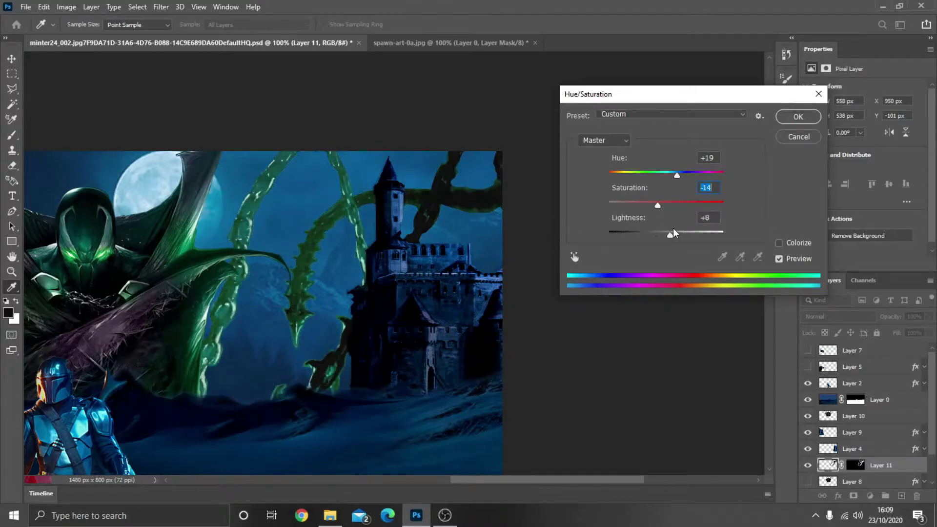
{"action": "key", "text": "Tab"}
Confirm the Hue/Saturation changes on the chains layer
{"action": "left_click", "coordinate": [798, 117]}
{"action": "key", "text": "v"}
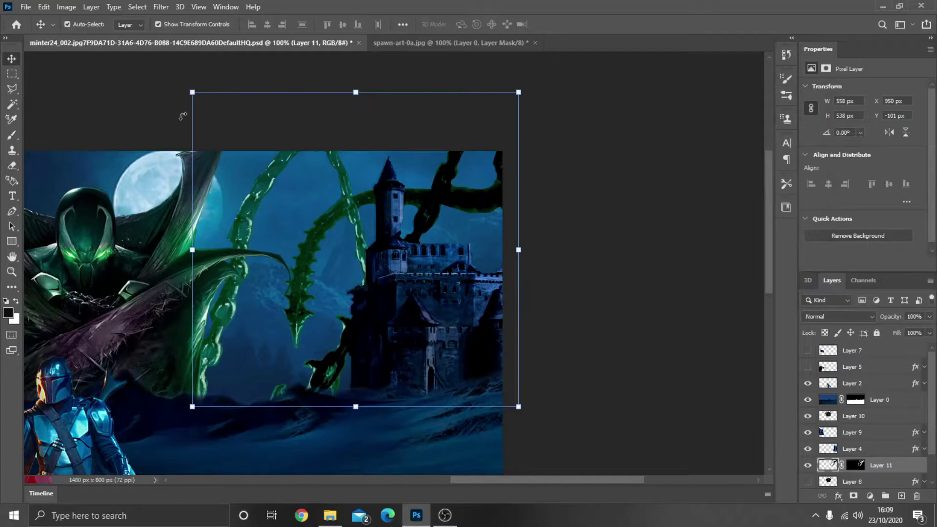
{"action": "left_click", "coordinate": [66, 7]}
{"action": "mouse_move", "coordinate": [91, 7]}
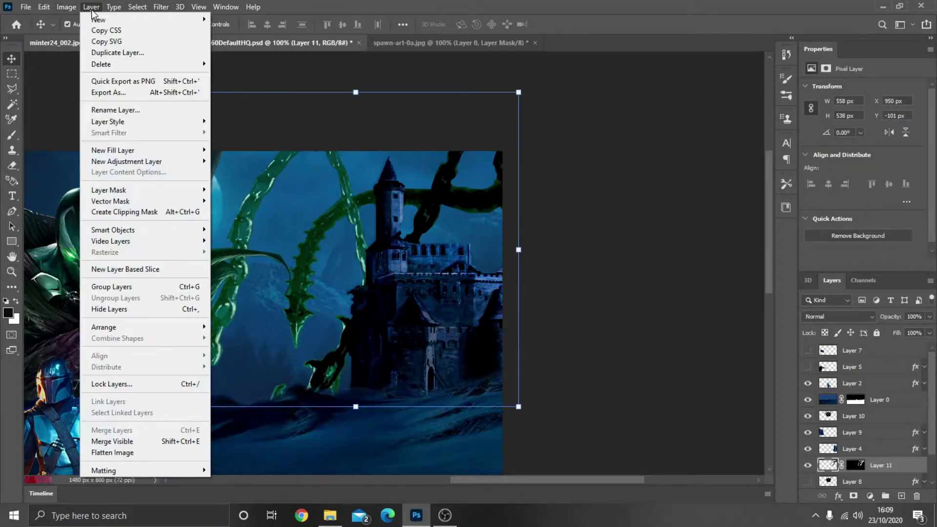
{"action": "key", "text": "Escape"}
{"action": "key", "text": "h"}
Add Bevel & Emboss to Layer 11 and lower its opacity to 68%, without Outer Glow
{"action": "right_click", "coordinate": [877, 466]}
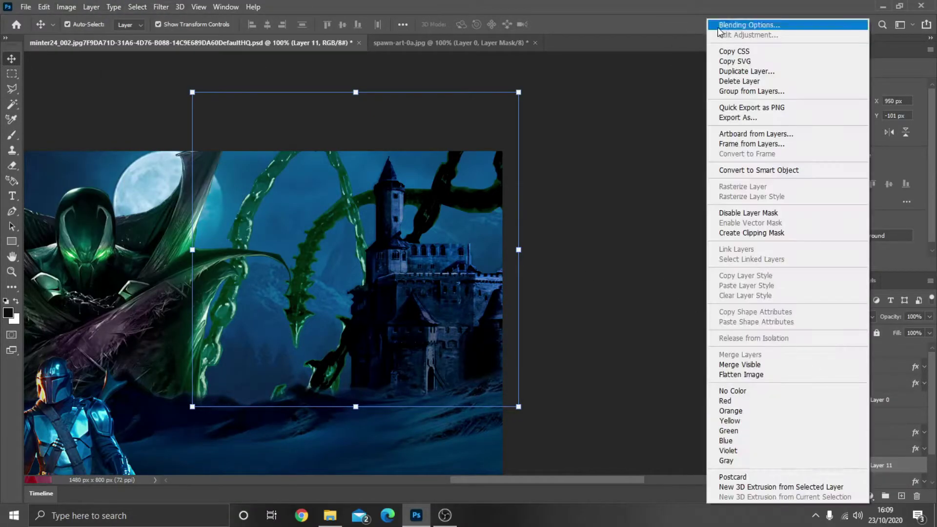
{"action": "left_click", "coordinate": [722, 22]}
{"action": "left_click", "coordinate": [487, 94]}
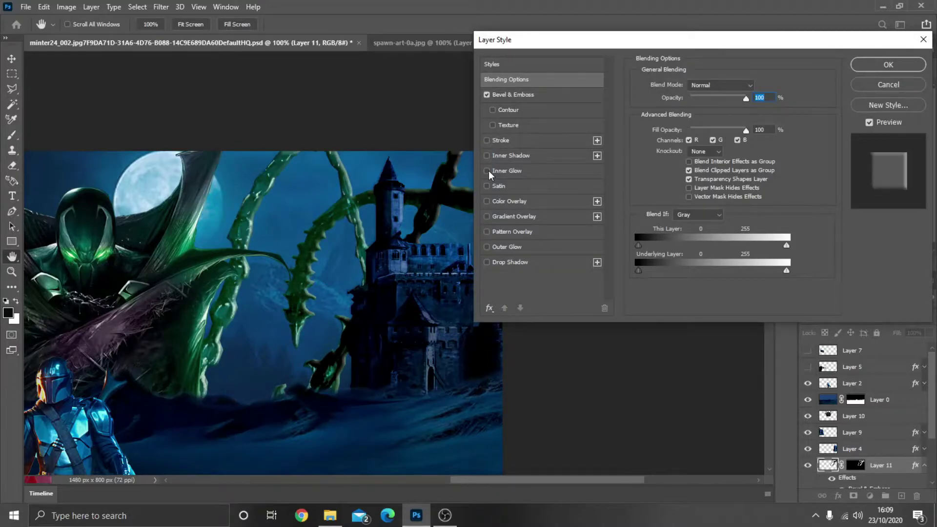
{"action": "left_click", "coordinate": [486, 247]}
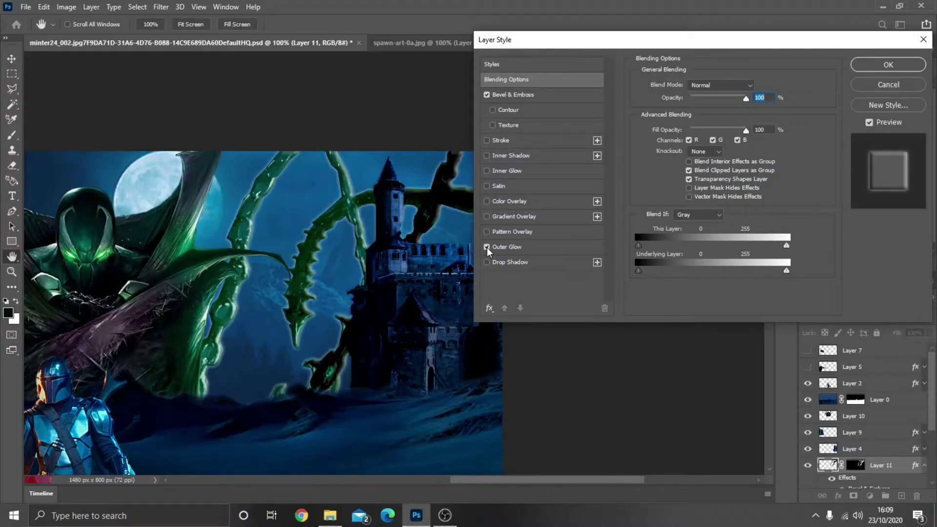
{"action": "mouse_move", "coordinate": [746, 99]}
{"action": "left_mouse_down"}
{"action": "mouse_move", "coordinate": [701, 105]}
{"action": "mouse_move", "coordinate": [730, 112]}
{"action": "left_mouse_up"}
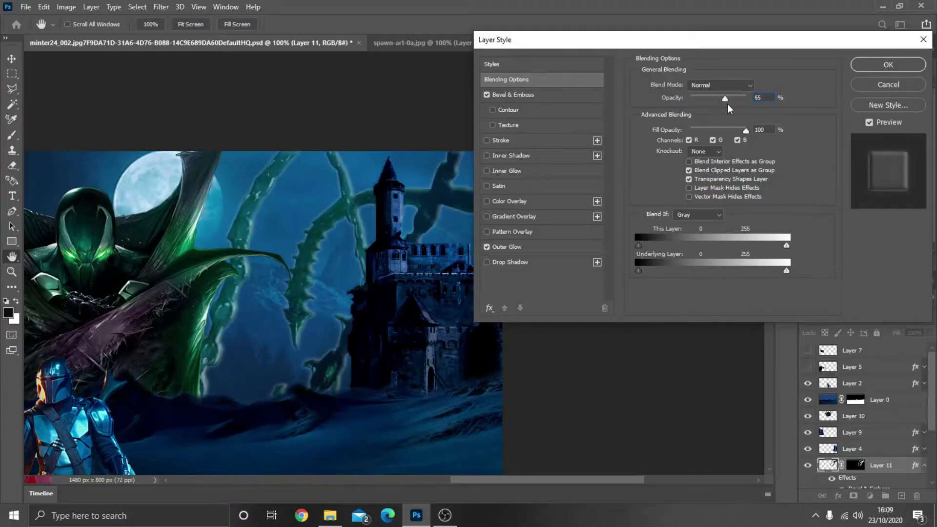
{"action": "left_click", "coordinate": [487, 247]}
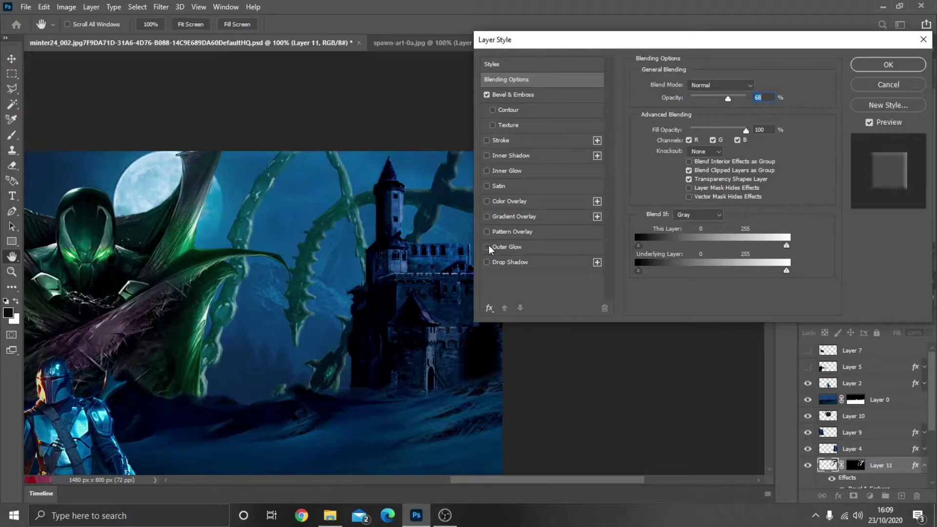
{"action": "left_click", "coordinate": [888, 64]}
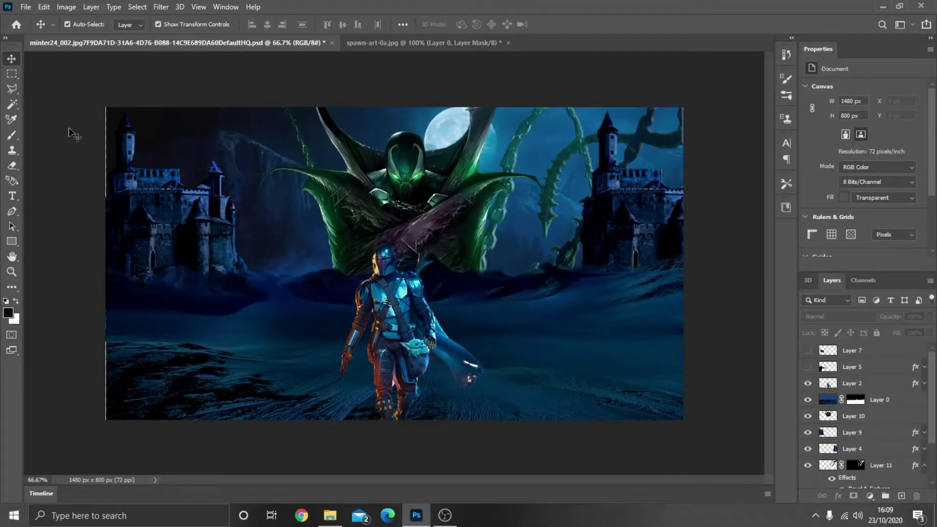
Nudge the left castle (Layer 9) and landscape (Layer 0), committing a transform on Layer 9
{"action": "left_click_drag", "start_coordinate": [205, 228], "coordinate": [227, 395]}
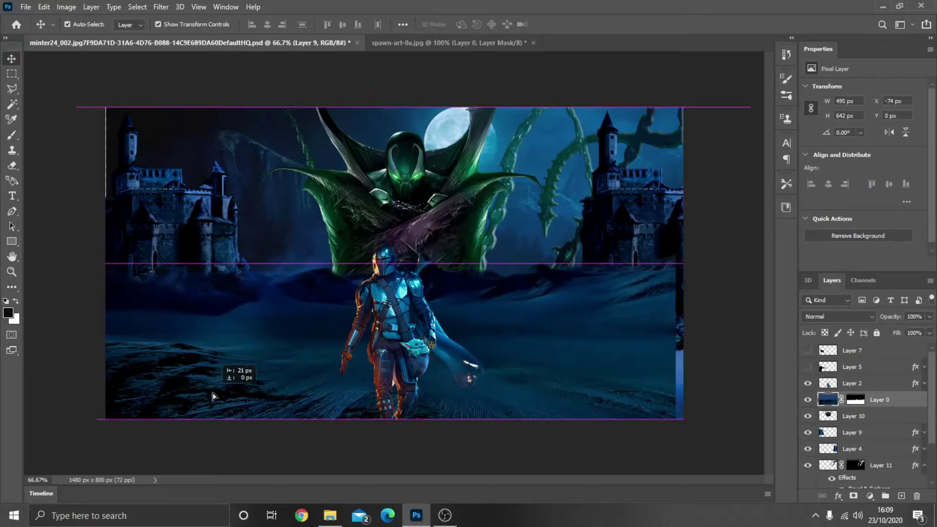
{"action": "left_click_drag", "start_coordinate": [214, 185], "coordinate": [225, 186]}
{"action": "key", "text": "ctrl+t"}
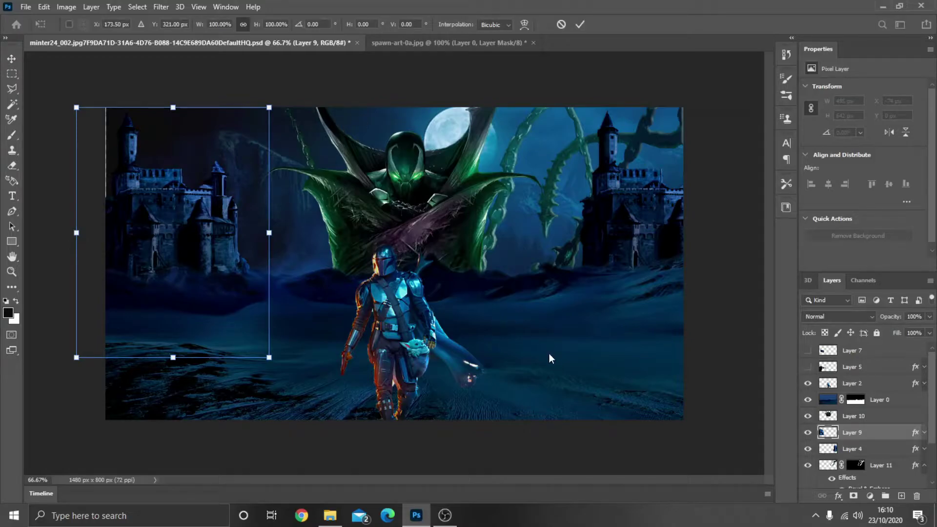
{"action": "key", "text": "Return"}
Select the landscape, backdrop and Mandalorian layers in turn to check their placement
{"action": "left_click", "coordinate": [553, 387]}
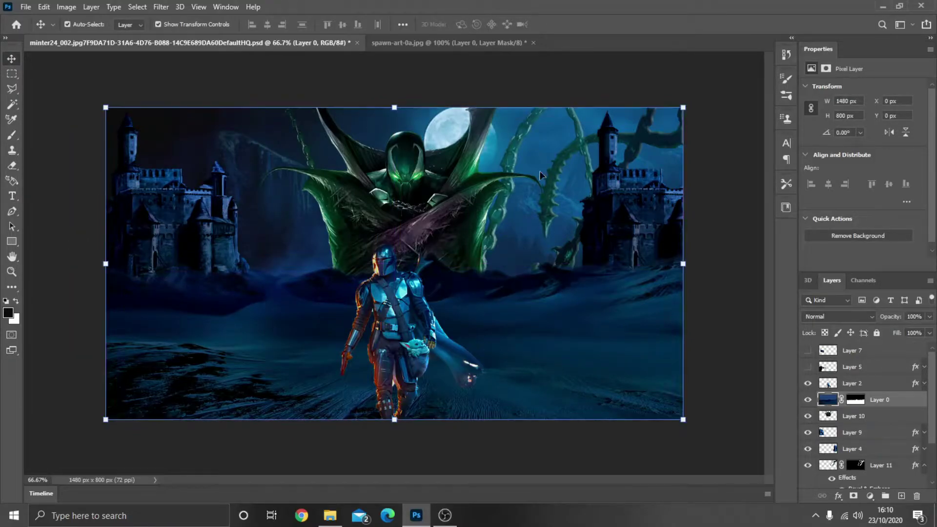
{"action": "left_click", "coordinate": [496, 137]}
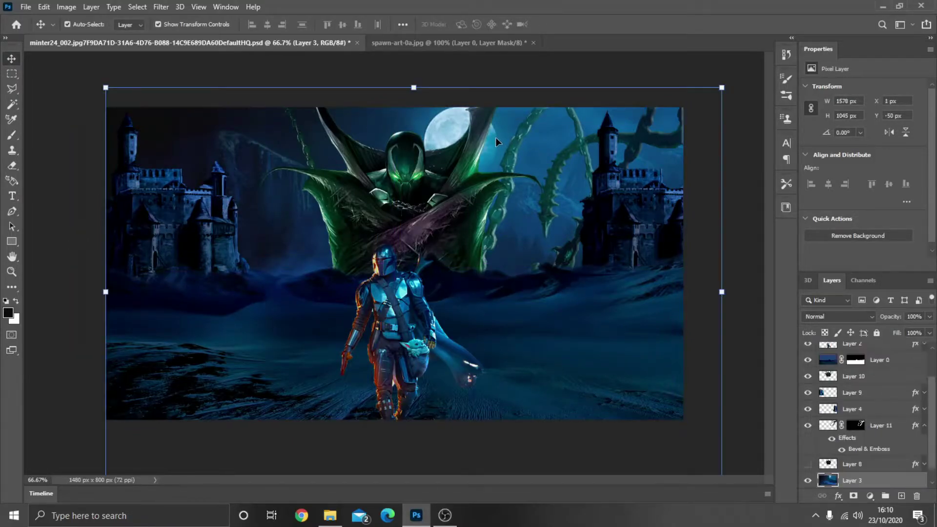
{"action": "left_click", "coordinate": [758, 328]}
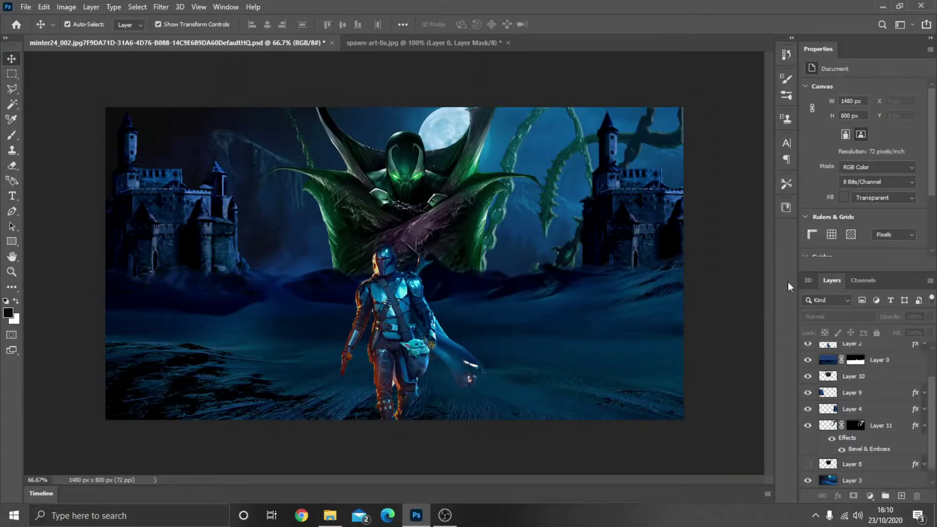
{"action": "left_click", "coordinate": [402, 310]}
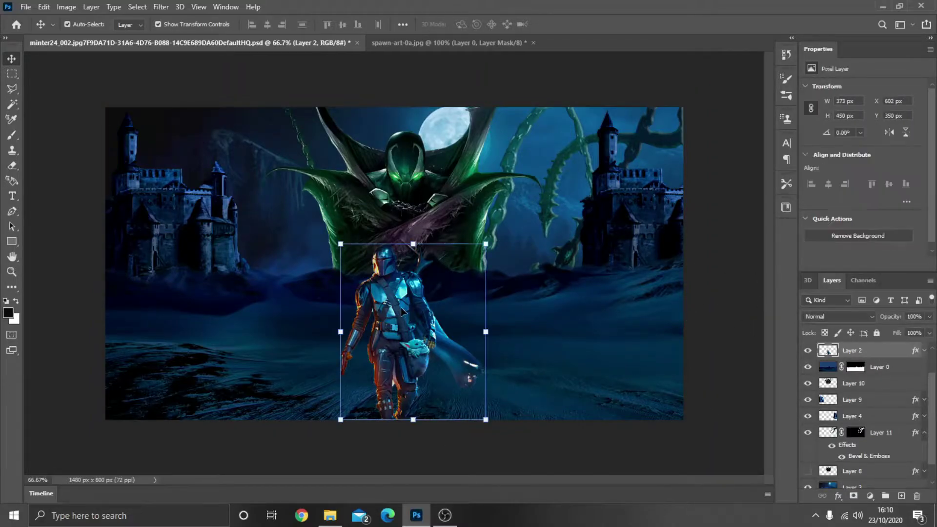
{"action": "left_click", "coordinate": [542, 450]}
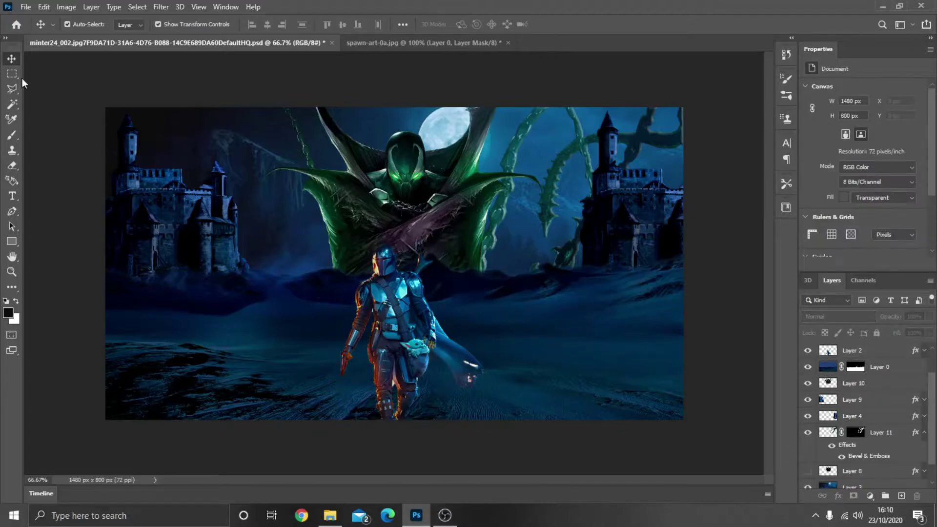
{"action": "left_click", "coordinate": [25, 7]}
Open the Mandalorian trailer JPG and zoom in on his legs
{"action": "left_click", "coordinate": [30, 31]}
{"action": "left_click_drag", "start_coordinate": [459, 83], "coordinate": [450, 151]}
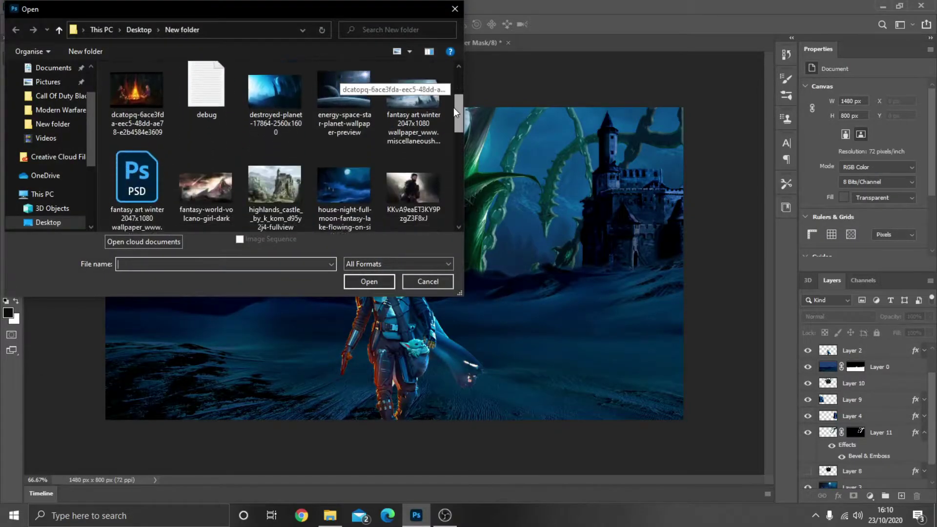
{"action": "double_click", "coordinate": [339, 155]}
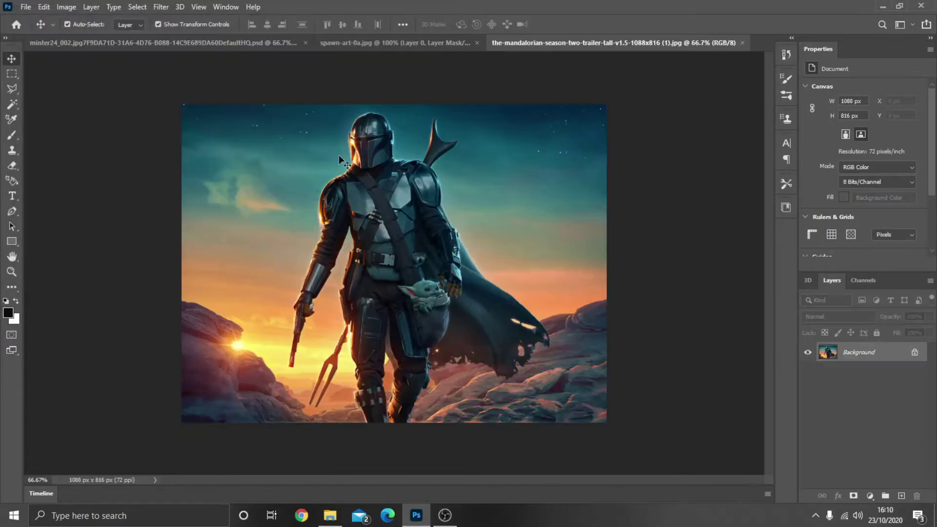
{"action": "scroll", "coordinate": [328, 293], "scroll_direction": "up", "scroll_amount": 3}
{"action": "scroll", "coordinate": [328, 293], "scroll_direction": "up", "scroll_amount": 2}
{"action": "scroll", "coordinate": [328, 295], "scroll_direction": "down", "scroll_amount": 4}
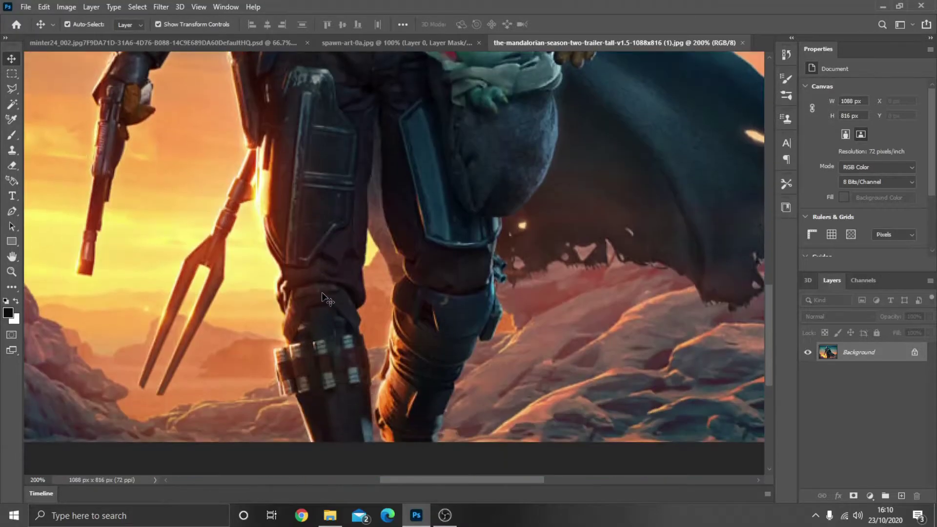
Switch to the Polygonal Lasso tool and position the zoomed view on the legs
{"action": "left_click", "coordinate": [12, 89]}
{"action": "left_click", "coordinate": [66, 101]}
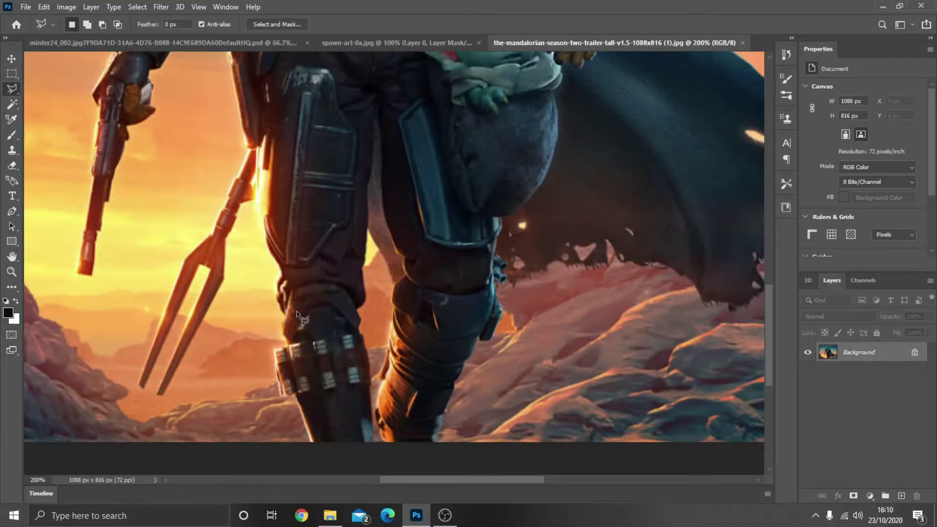
{"action": "scroll", "coordinate": [307, 320], "scroll_direction": "up", "scroll_amount": 2}
{"action": "scroll", "coordinate": [309, 328], "scroll_direction": "down", "scroll_amount": 3}
{"action": "scroll", "coordinate": [390, 414], "scroll_direction": "right", "scroll_amount": 3}
{"action": "scroll", "coordinate": [477, 488], "scroll_direction": "up", "scroll_amount": 1}
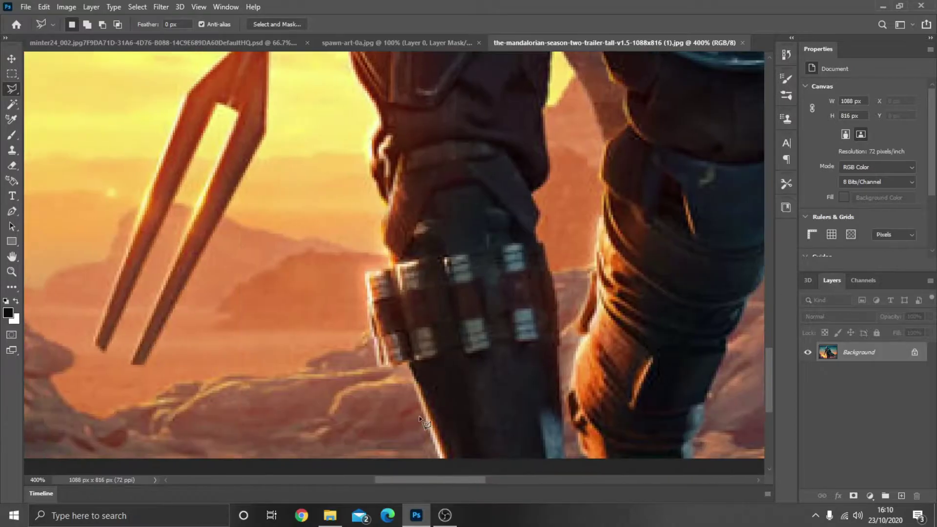
Start the Polygonal Lasso outline at the image bottom and trace up the leg
{"action": "left_click", "coordinate": [440, 457]}
{"action": "left_click", "coordinate": [423, 424]}
{"action": "left_click", "coordinate": [416, 391]}
{"action": "left_click", "coordinate": [408, 364]}
{"action": "left_click", "coordinate": [376, 366]}
{"action": "left_click", "coordinate": [367, 336]}
{"action": "left_click", "coordinate": [363, 269]}
Trace the thigh edge, then follow the staff down to its lower end
{"action": "left_click_drag", "start_coordinate": [337, 161], "coordinate": [367, 433]}
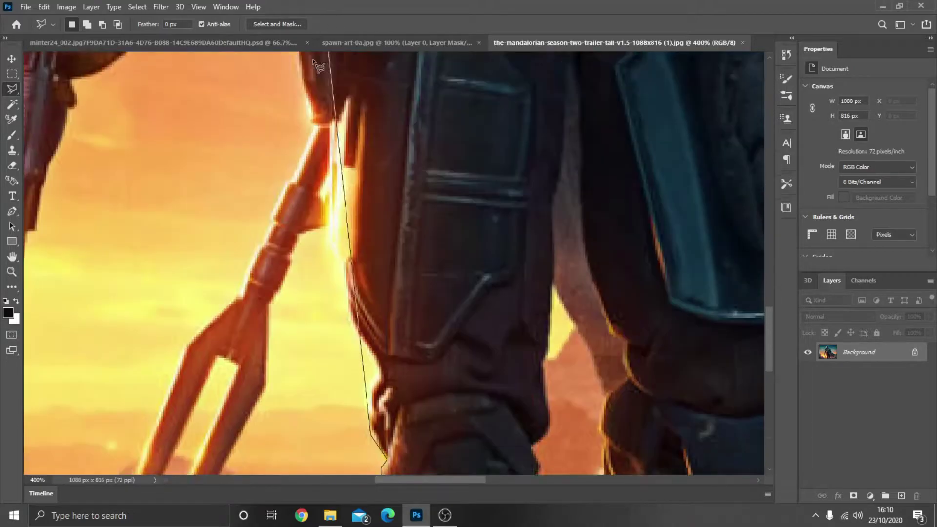
{"action": "left_click", "coordinate": [367, 433]}
{"action": "left_click", "coordinate": [370, 405]}
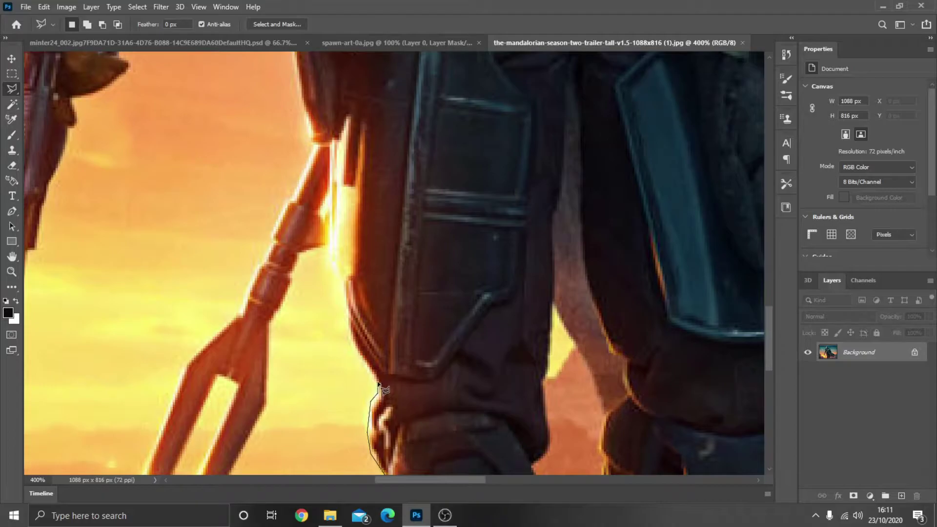
{"action": "left_click", "coordinate": [376, 379]}
{"action": "left_click", "coordinate": [352, 345]}
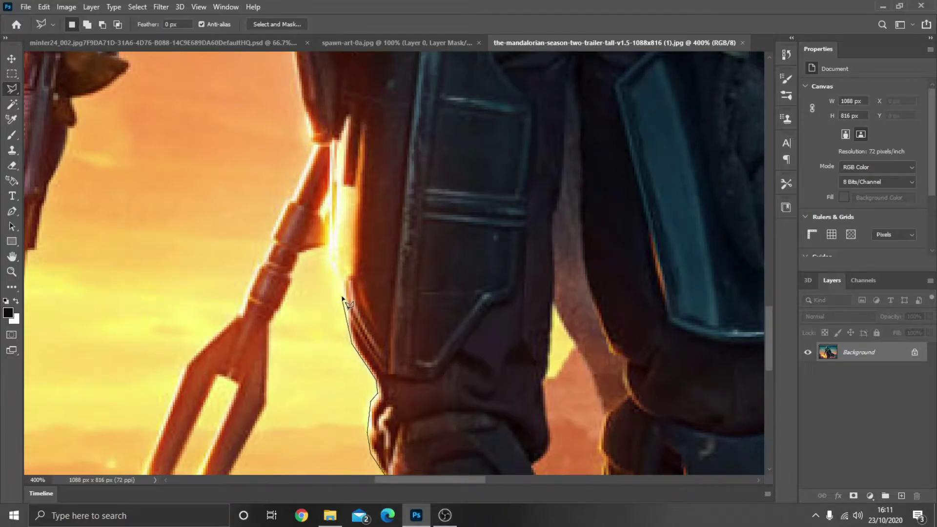
{"action": "left_click", "coordinate": [326, 255]}
{"action": "left_click", "coordinate": [293, 273]}
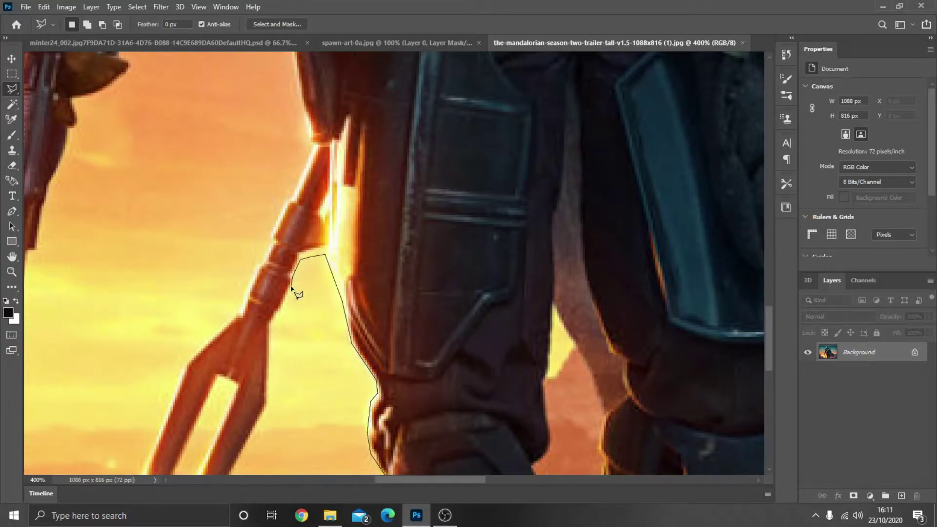
{"action": "left_click", "coordinate": [271, 322]}
{"action": "left_click", "coordinate": [268, 405]}
Outline the forked prong tips and continue up the staff edge to its top
{"action": "scroll", "coordinate": [268, 423], "scroll_direction": "down", "scroll_amount": 5}
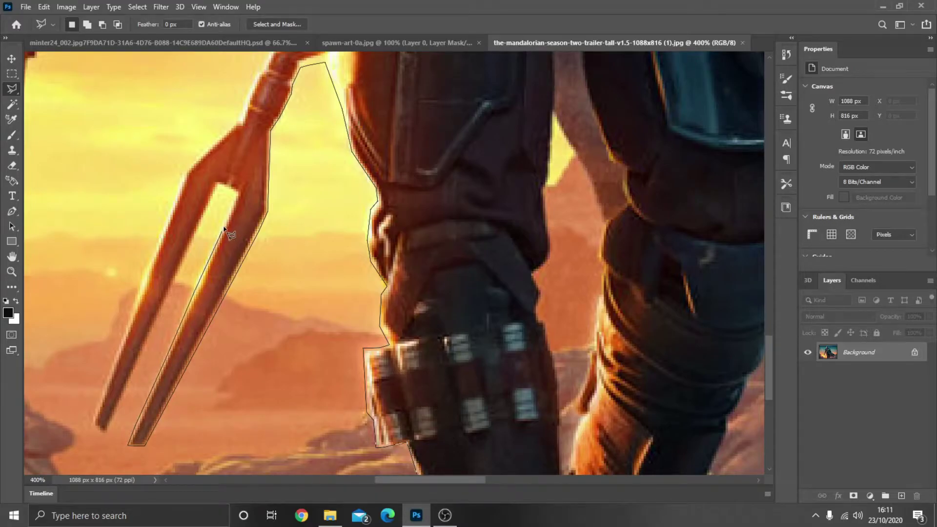
{"action": "left_click", "coordinate": [238, 192]}
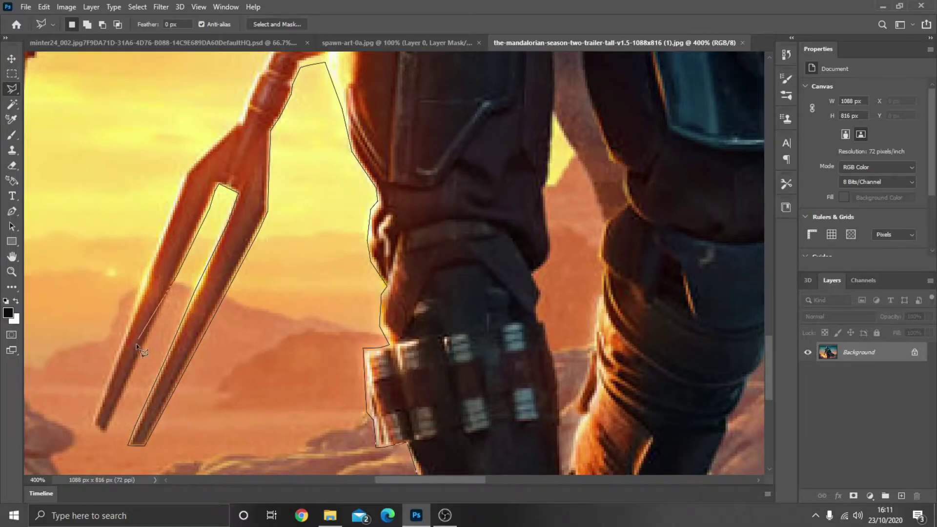
{"action": "left_click", "coordinate": [104, 432]}
{"action": "left_click", "coordinate": [167, 227]}
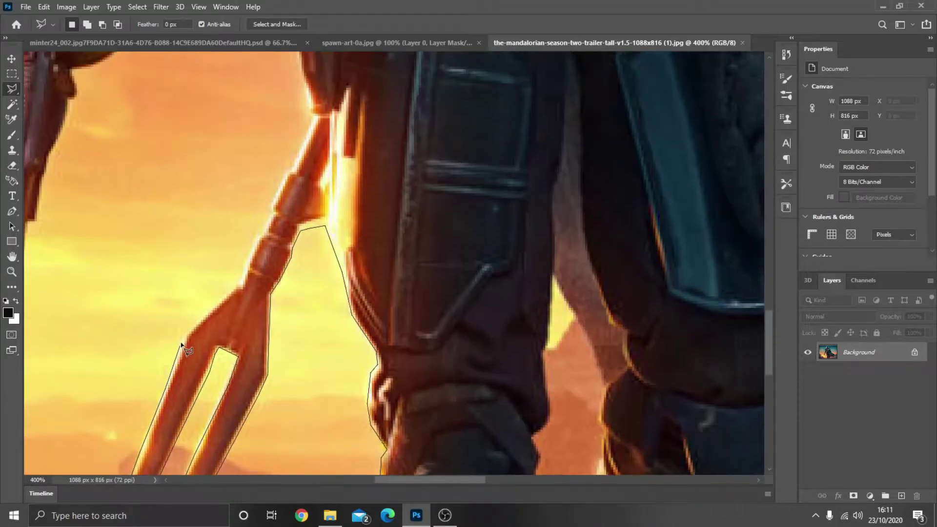
{"action": "left_click", "coordinate": [190, 328]}
{"action": "left_click", "coordinate": [242, 283]}
{"action": "left_click", "coordinate": [288, 170]}
{"action": "scroll", "coordinate": [282, 200], "scroll_direction": "up", "scroll_amount": 3}
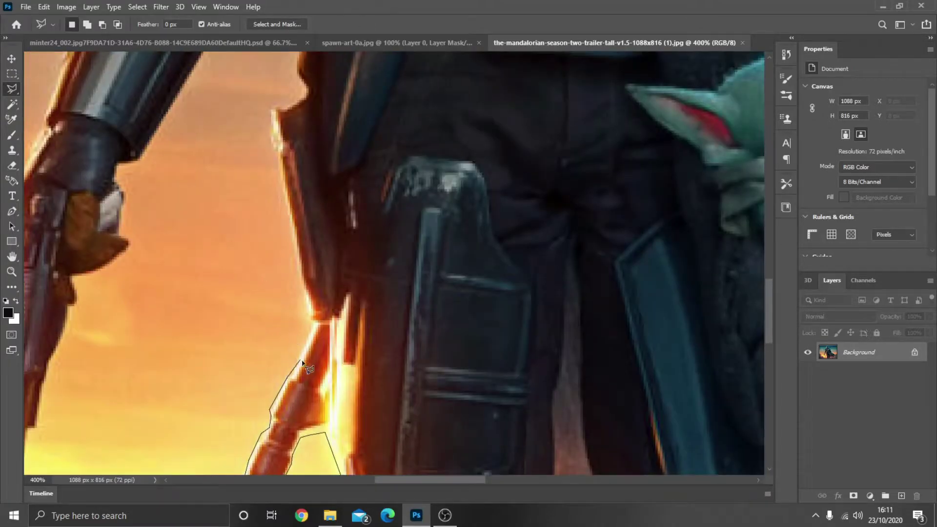
{"action": "left_click", "coordinate": [314, 322]}
{"action": "left_click", "coordinate": [271, 108]}
{"action": "scroll", "coordinate": [272, 110], "scroll_direction": "up", "scroll_amount": 2}
{"action": "scroll", "coordinate": [280, 235], "scroll_direction": "up", "scroll_amount": 2}
Trace the lasso outline up the staff edge to its top
{"action": "left_click", "coordinate": [285, 365]}
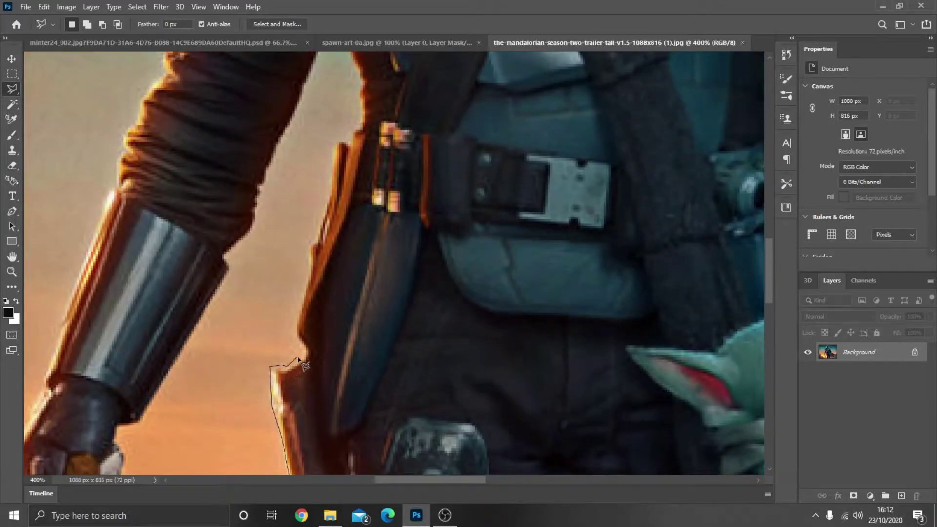
{"action": "left_click", "coordinate": [307, 355]}
{"action": "left_click", "coordinate": [295, 327]}
{"action": "left_click", "coordinate": [305, 294]}
{"action": "left_click", "coordinate": [310, 240]}
{"action": "left_click", "coordinate": [324, 202]}
{"action": "left_click", "coordinate": [335, 145]}
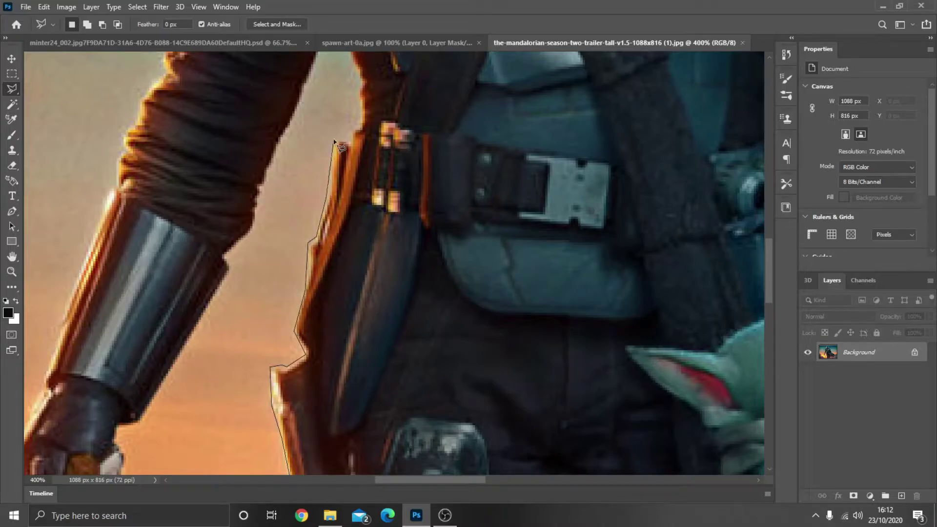
{"action": "left_click", "coordinate": [349, 143]}
{"action": "scroll", "coordinate": [359, 130], "scroll_direction": "up", "scroll_amount": 5}
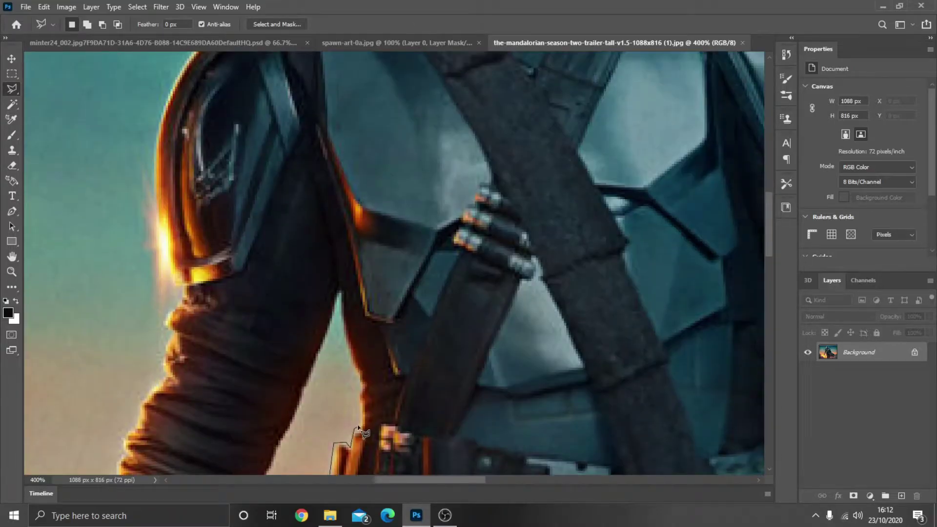
Add lasso points along the Mandalorian's arm edge
{"action": "left_click", "coordinate": [359, 426]}
{"action": "left_click", "coordinate": [362, 388]}
{"action": "left_click", "coordinate": [348, 339]}
{"action": "left_click", "coordinate": [342, 293]}
{"action": "left_click", "coordinate": [304, 389]}
{"action": "scroll", "coordinate": [308, 419], "scroll_direction": "down", "scroll_amount": 5}
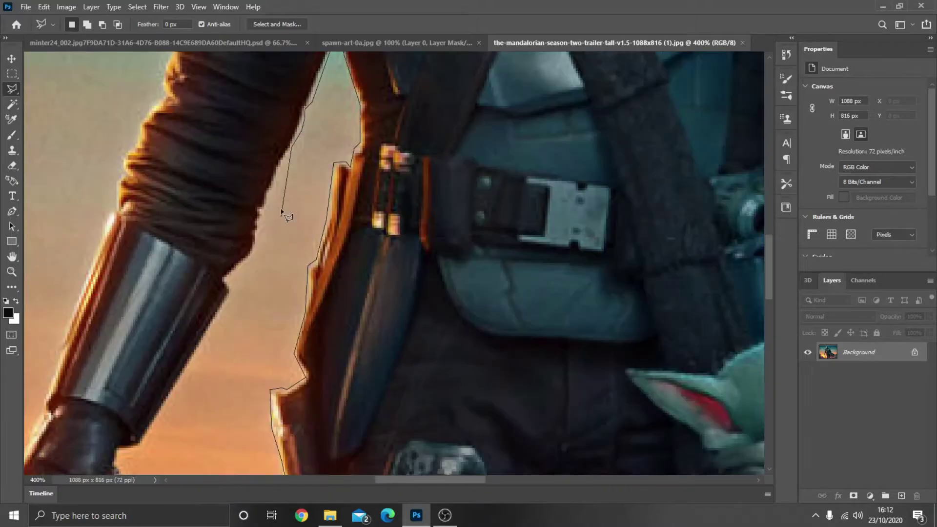
Trace the outline down the arm's outer edge to the forearm
{"action": "left_click", "coordinate": [274, 182]}
{"action": "left_click", "coordinate": [265, 205]}
{"action": "left_click", "coordinate": [255, 243]}
{"action": "left_click", "coordinate": [230, 290]}
{"action": "left_click", "coordinate": [206, 339]}
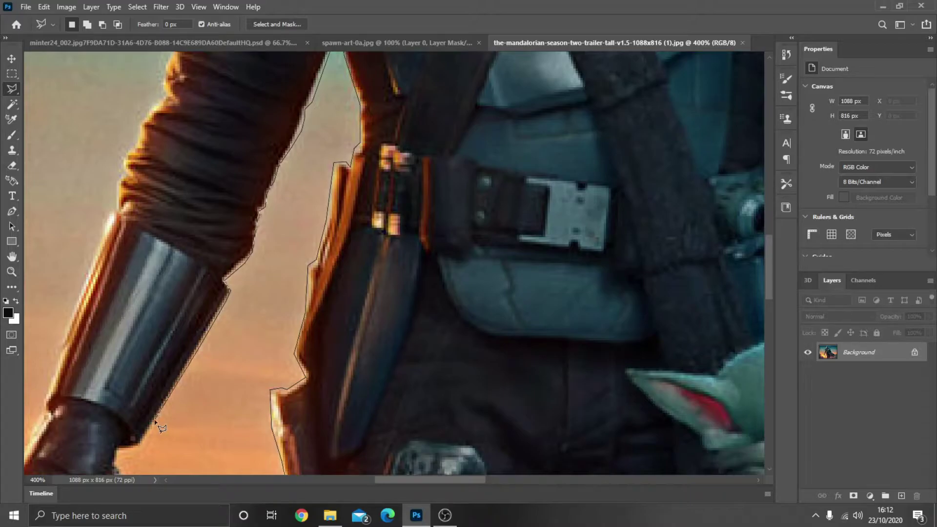
Trace the outline around the glove and down the blaster edge
{"action": "left_click_drag", "start_coordinate": [155, 421], "coordinate": [304, 157]}
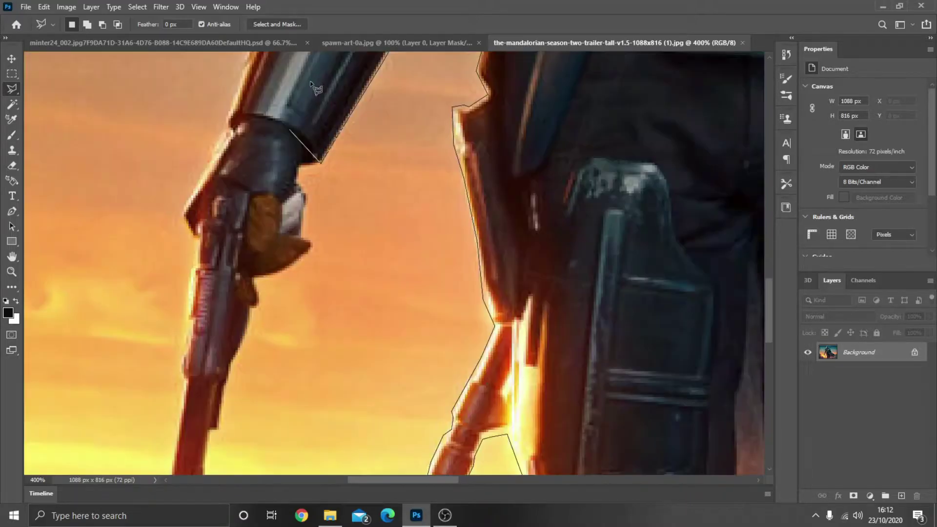
{"action": "left_click", "coordinate": [299, 167]}
{"action": "left_click", "coordinate": [313, 241]}
{"action": "left_click", "coordinate": [312, 251]}
{"action": "left_click", "coordinate": [280, 275]}
{"action": "left_click", "coordinate": [254, 280]}
{"action": "left_click", "coordinate": [259, 295]}
{"action": "left_click", "coordinate": [251, 309]}
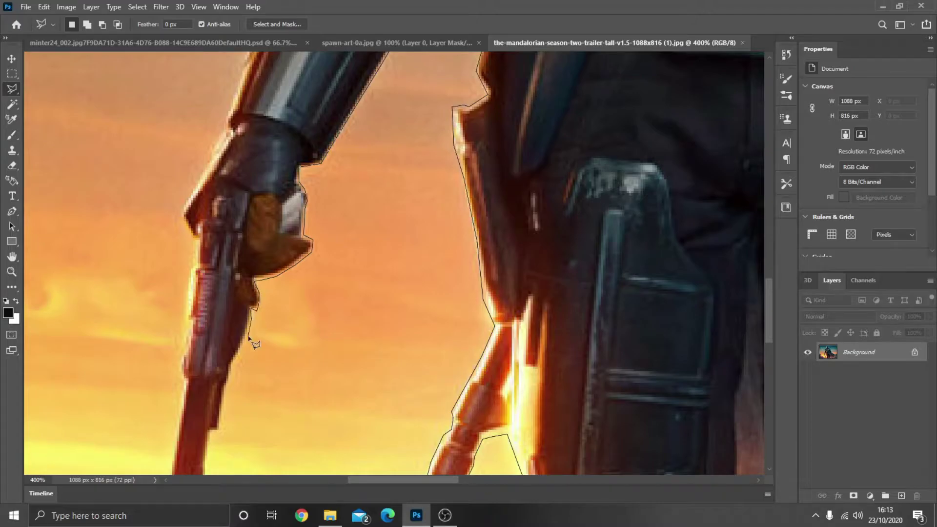
{"action": "left_click", "coordinate": [251, 329]}
{"action": "left_click", "coordinate": [234, 361]}
Extend the outline to the blaster's tip and return toward the sleeve
{"action": "scroll", "coordinate": [222, 421], "scroll_direction": "down", "scroll_amount": 3}
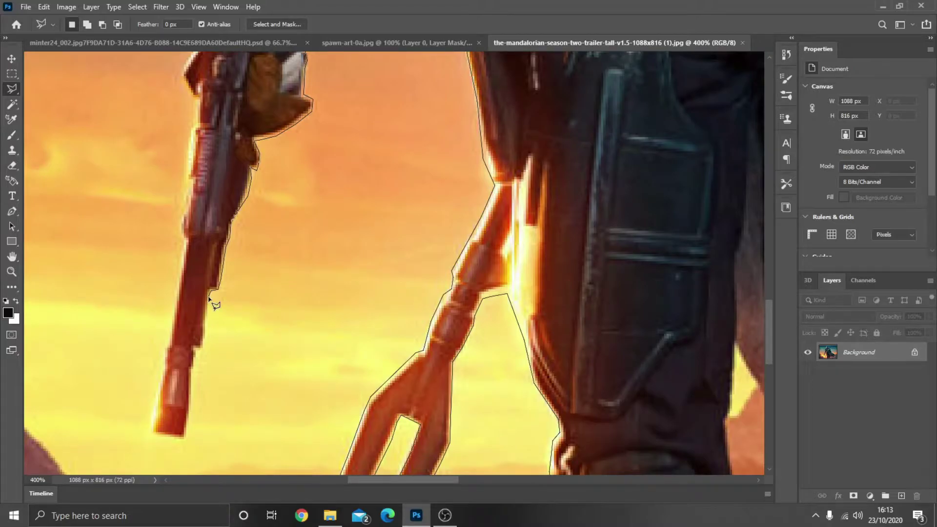
{"action": "left_click", "coordinate": [204, 345]}
{"action": "scroll", "coordinate": [194, 374], "scroll_direction": "left", "scroll_amount": 3}
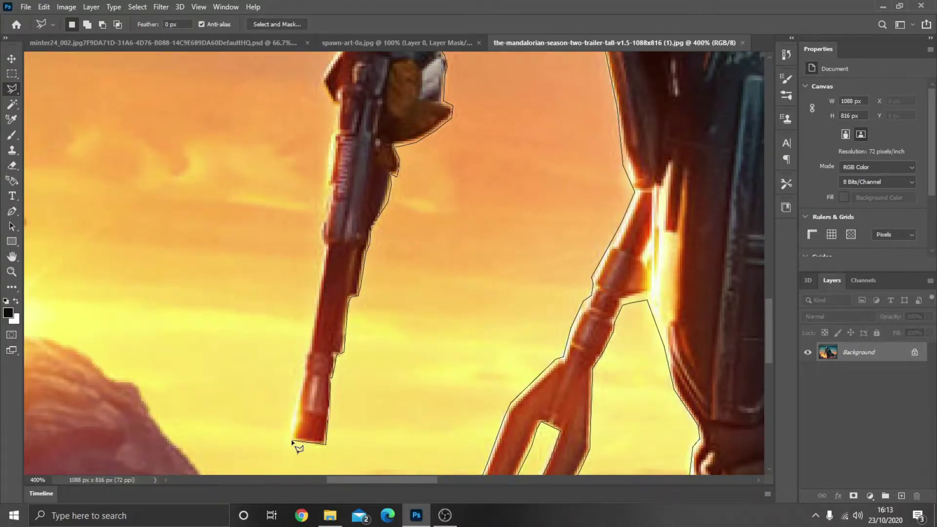
{"action": "left_click", "coordinate": [292, 441]}
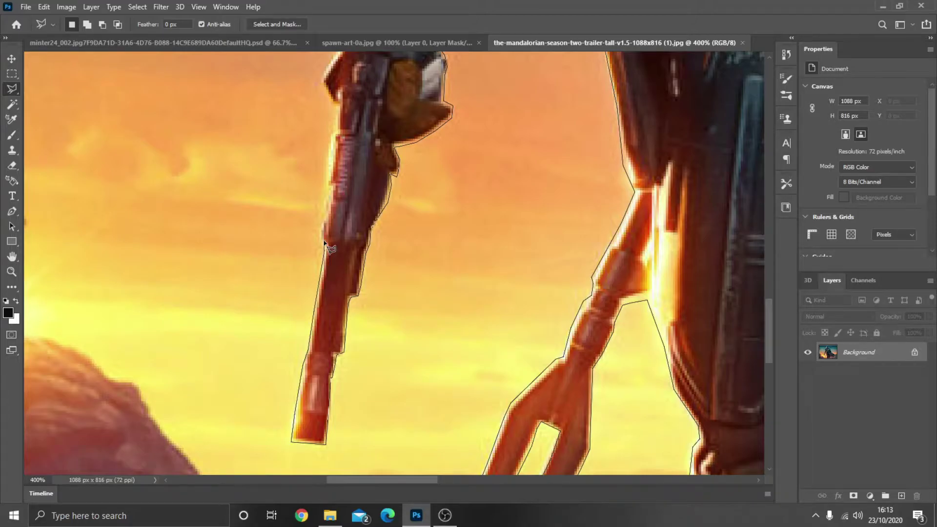
{"action": "scroll", "coordinate": [325, 243], "scroll_direction": "up", "scroll_amount": 3}
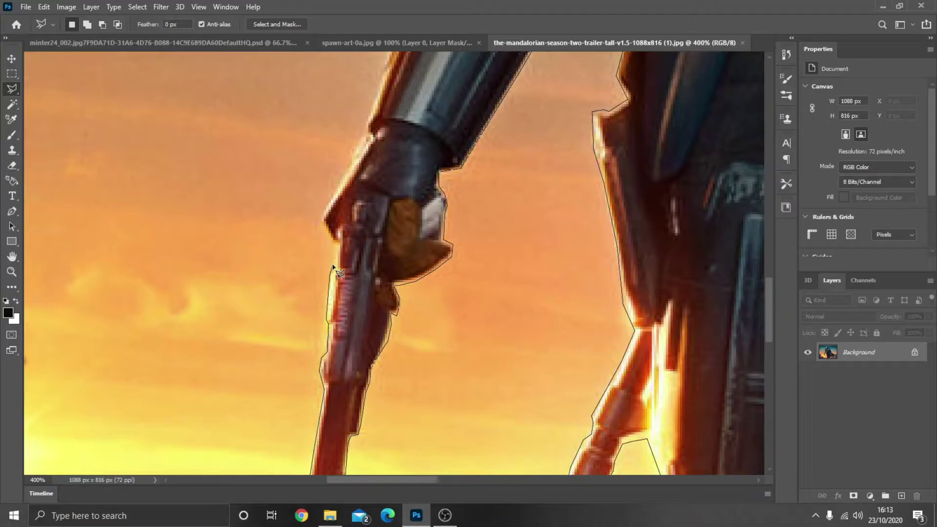
{"action": "scroll", "coordinate": [334, 267], "scroll_direction": "up", "scroll_amount": 7}
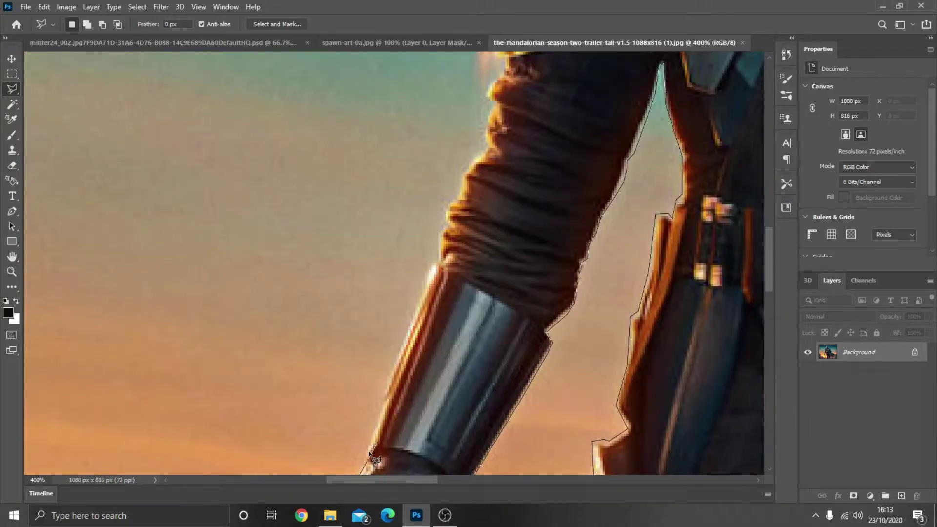
{"action": "scroll", "coordinate": [370, 454], "scroll_direction": "down", "scroll_amount": 3}
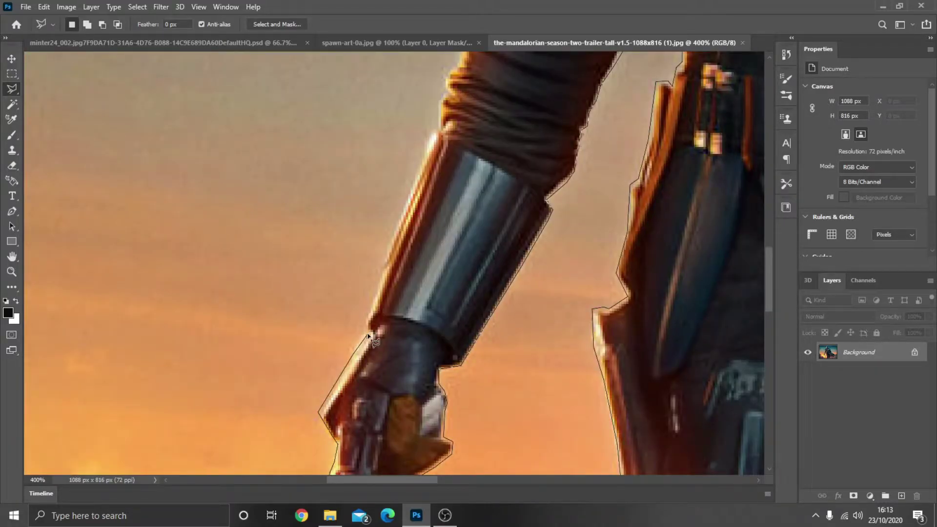
{"action": "scroll", "coordinate": [369, 336], "scroll_direction": "up", "scroll_amount": 4}
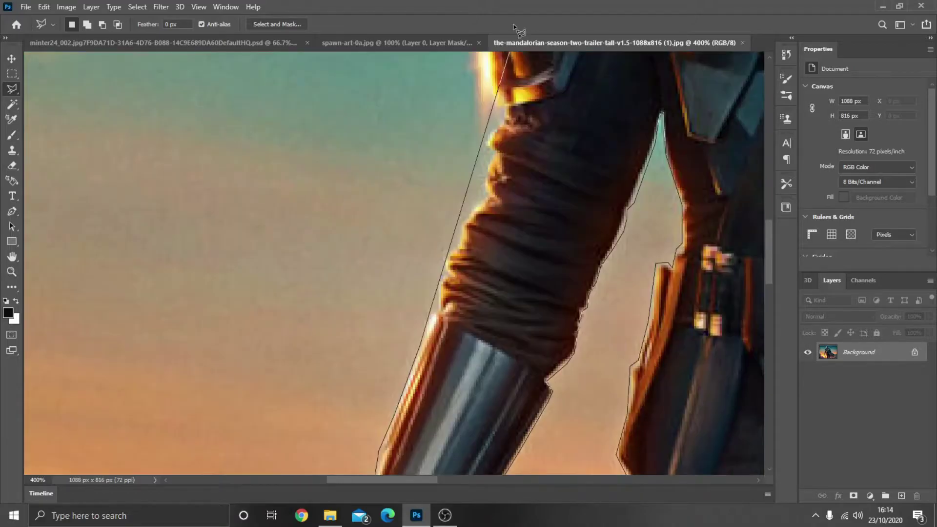
{"action": "scroll", "coordinate": [437, 348], "scroll_direction": "up", "scroll_amount": 1}
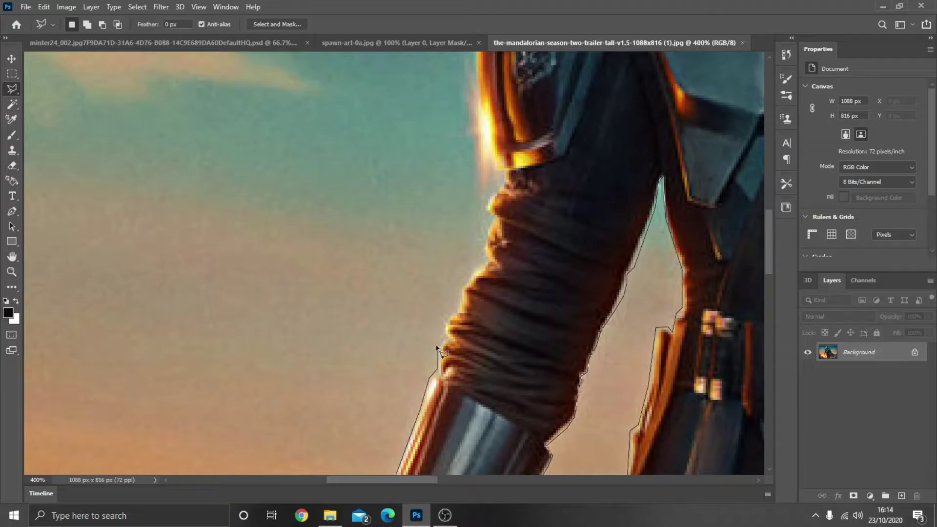
Trace the lasso outline up the Mandalorian's sleeve
{"action": "left_click", "coordinate": [436, 343]}
{"action": "left_click", "coordinate": [443, 316]}
{"action": "left_click", "coordinate": [455, 311]}
{"action": "left_click", "coordinate": [464, 286]}
{"action": "left_click", "coordinate": [485, 262]}
{"action": "left_click", "coordinate": [487, 221]}
{"action": "left_click", "coordinate": [484, 209]}
{"action": "left_click", "coordinate": [494, 186]}
{"action": "left_click", "coordinate": [509, 181]}
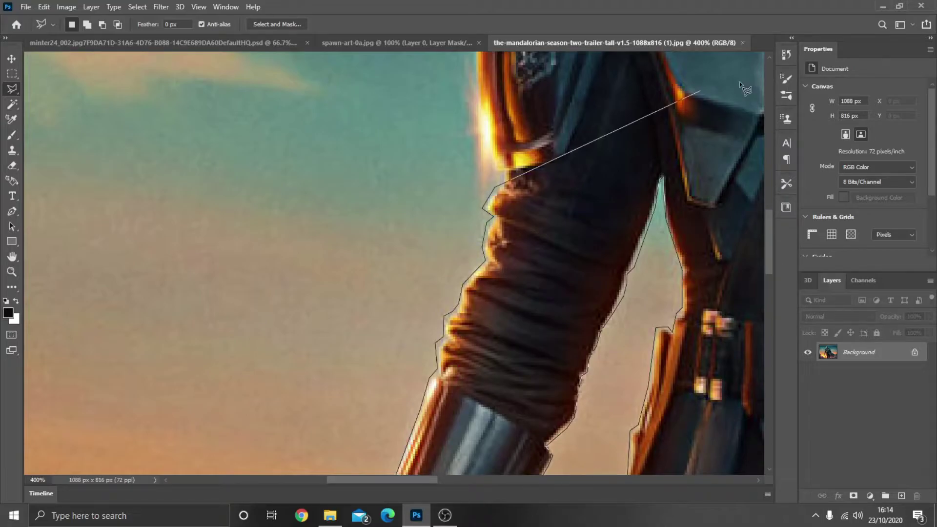
Trace the outline up the shoulder's left edge
{"action": "left_click", "coordinate": [360, 391]}
{"action": "left_click", "coordinate": [348, 307]}
{"action": "left_click", "coordinate": [351, 234]}
{"action": "left_click", "coordinate": [381, 177]}
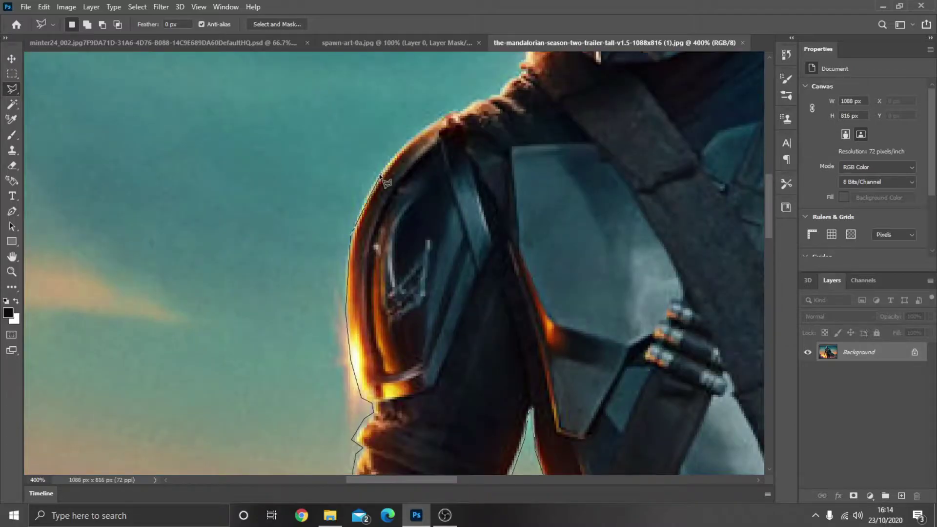
{"action": "left_click", "coordinate": [372, 187]}
Trace the outline from the neck up the helmet's left edge
{"action": "left_click_drag", "start_coordinate": [400, 149], "coordinate": [400, 364]}
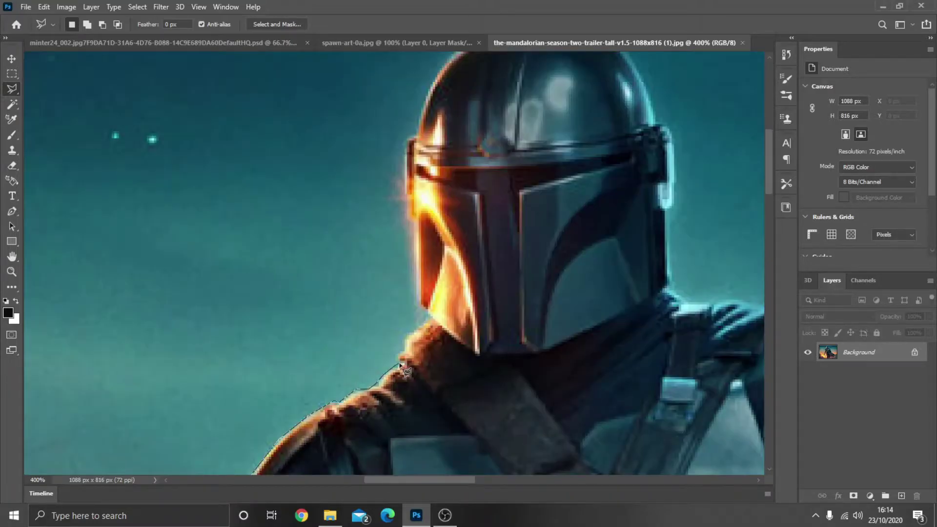
{"action": "left_click", "coordinate": [394, 356]}
{"action": "left_click", "coordinate": [405, 336]}
{"action": "left_click", "coordinate": [431, 317]}
{"action": "left_click", "coordinate": [418, 306]}
{"action": "left_click", "coordinate": [413, 222]}
{"action": "left_click", "coordinate": [406, 211]}
{"action": "left_click", "coordinate": [406, 139]}
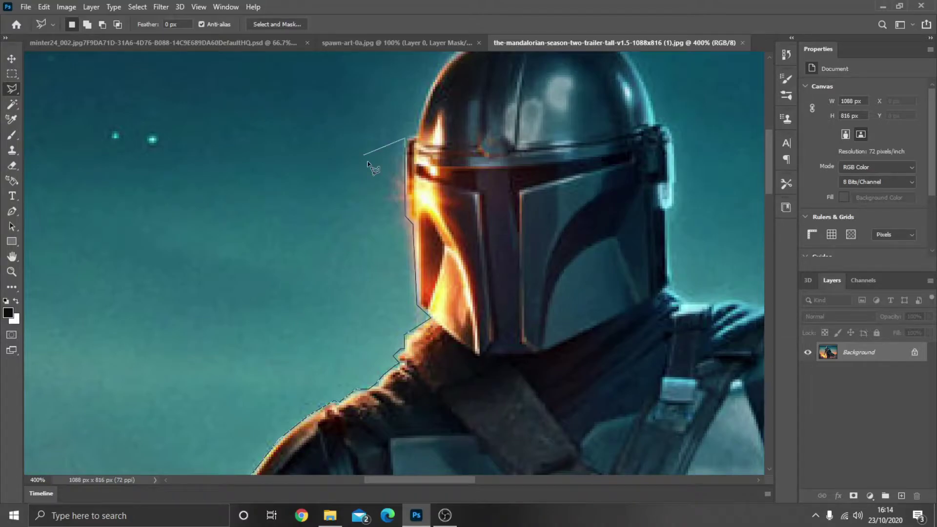
{"action": "scroll", "coordinate": [417, 405], "scroll_direction": "up", "scroll_amount": 5}
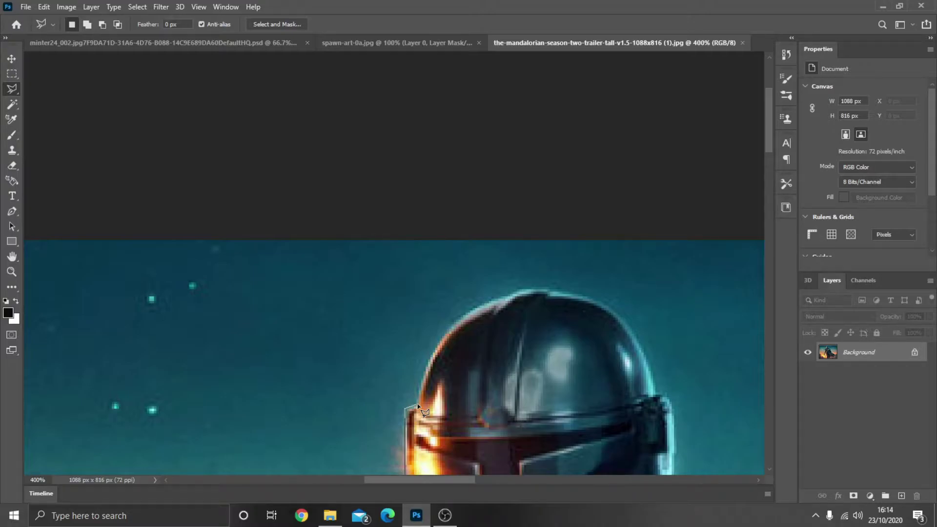
Continue the outline over the top of the helmet
{"action": "left_click", "coordinate": [428, 363]}
{"action": "left_click", "coordinate": [448, 325]}
{"action": "left_click", "coordinate": [481, 303]}
{"action": "left_click", "coordinate": [511, 291]}
{"action": "left_click", "coordinate": [547, 288]}
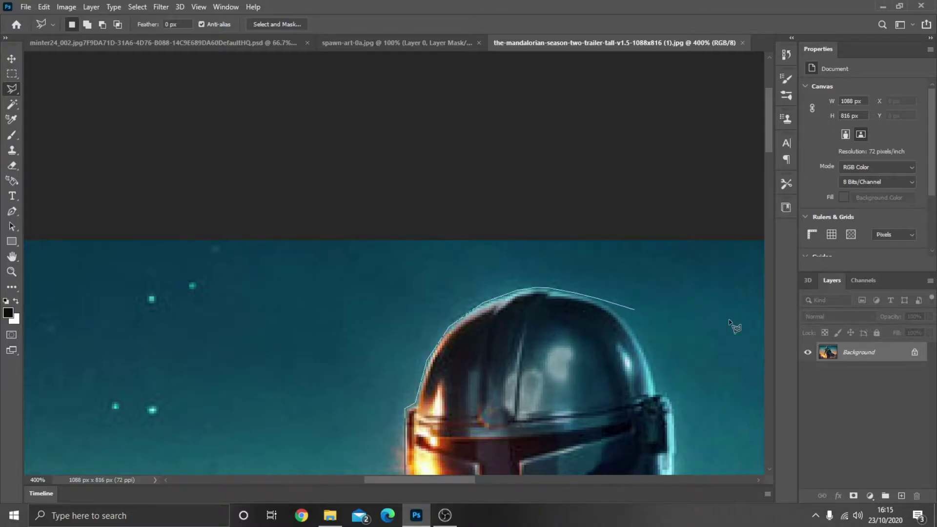
Trace the outline down the helmet's right edge
{"action": "left_click_drag", "start_coordinate": [731, 322], "coordinate": [350, 316]}
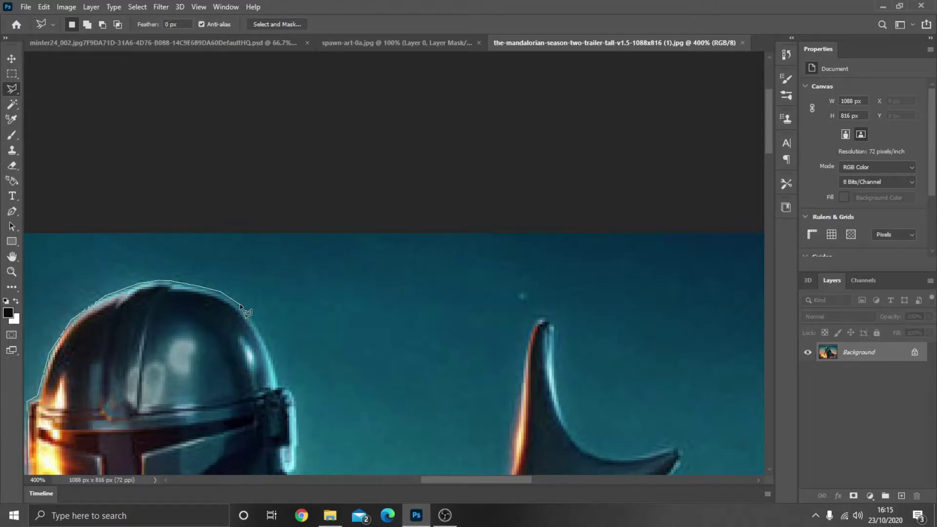
{"action": "scroll", "coordinate": [240, 306], "scroll_direction": "down", "scroll_amount": 5}
{"action": "left_click", "coordinate": [261, 110]}
{"action": "left_click", "coordinate": [278, 170]}
{"action": "left_click", "coordinate": [293, 173]}
{"action": "left_click", "coordinate": [296, 228]}
{"action": "left_click", "coordinate": [291, 258]}
{"action": "left_click", "coordinate": [290, 334]}
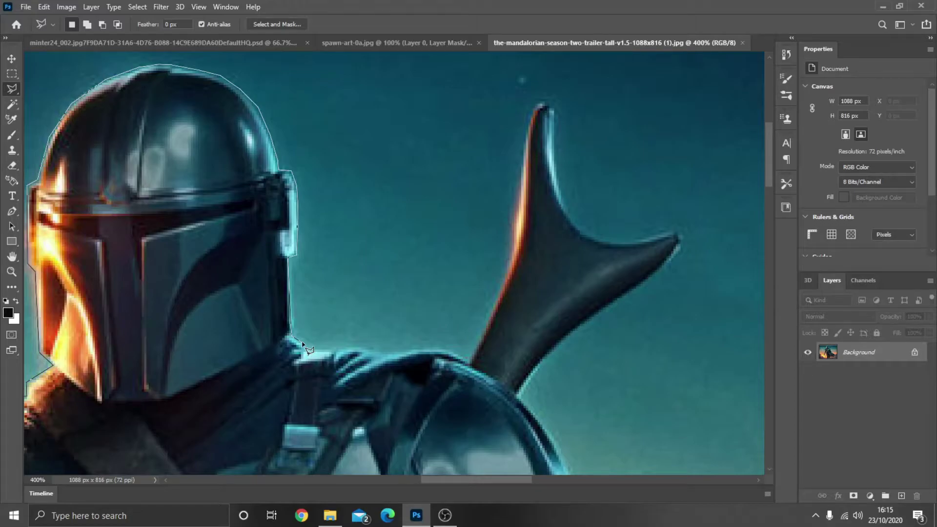
Trace the outline along the shoulder to the fin
{"action": "left_click", "coordinate": [308, 350]}
{"action": "left_click", "coordinate": [344, 345]}
{"action": "left_click", "coordinate": [376, 351]}
{"action": "left_click", "coordinate": [449, 350]}
{"action": "left_click", "coordinate": [468, 359]}
{"action": "left_click", "coordinate": [486, 332]}
Outline the curved fin up its left edge, around the tip and down its lower-right edge
{"action": "left_click", "coordinate": [494, 304]}
{"action": "left_click", "coordinate": [507, 274]}
{"action": "left_click", "coordinate": [525, 121]}
{"action": "left_click", "coordinate": [542, 98]}
{"action": "left_click", "coordinate": [556, 107]}
{"action": "left_click", "coordinate": [557, 147]}
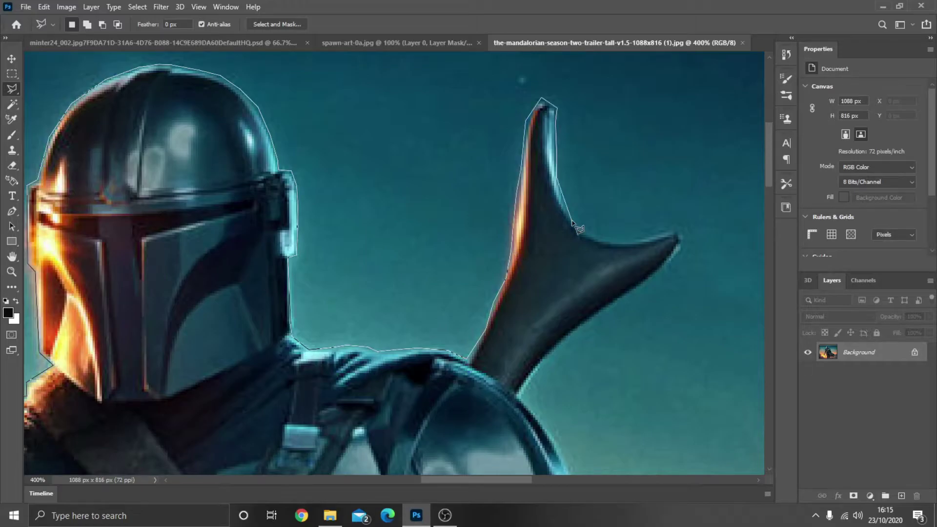
{"action": "left_click", "coordinate": [572, 222]}
{"action": "left_click", "coordinate": [587, 235]}
{"action": "left_click", "coordinate": [609, 242]}
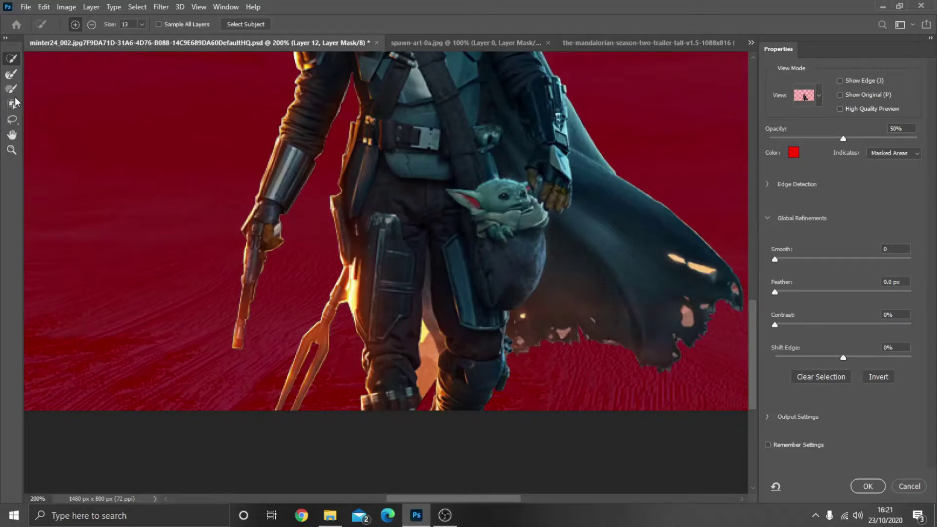
In Select and Mask, zoom in and brush the leftover background specks out of the cutout
{"action": "left_click", "coordinate": [12, 89]}
{"action": "key", "text": "ctrl+plus"}
{"action": "key", "text": "ctrl+plus"}
{"action": "key", "text": "ctrl+plus"}
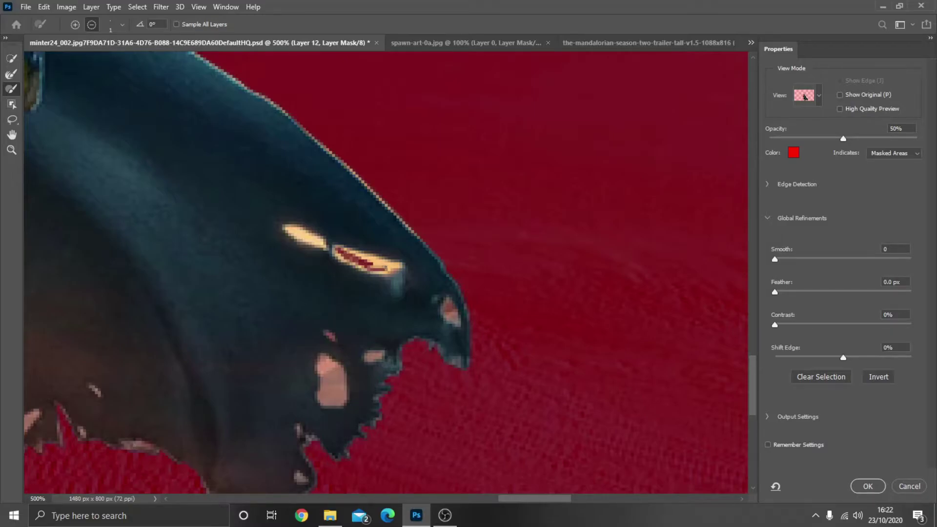
{"action": "scroll", "coordinate": [386, 267], "scroll_direction": "left", "scroll_amount": 5}
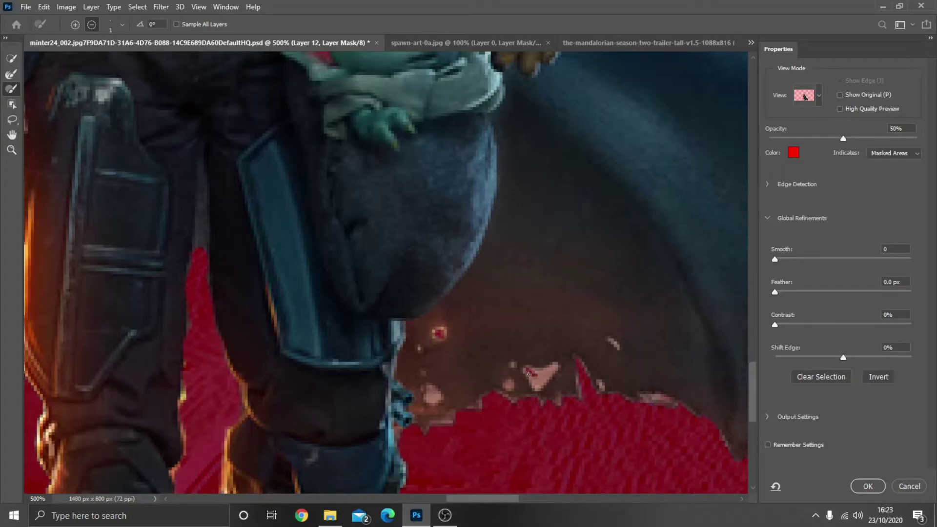
{"action": "left_click_drag", "start_coordinate": [529, 374], "coordinate": [431, 395]}
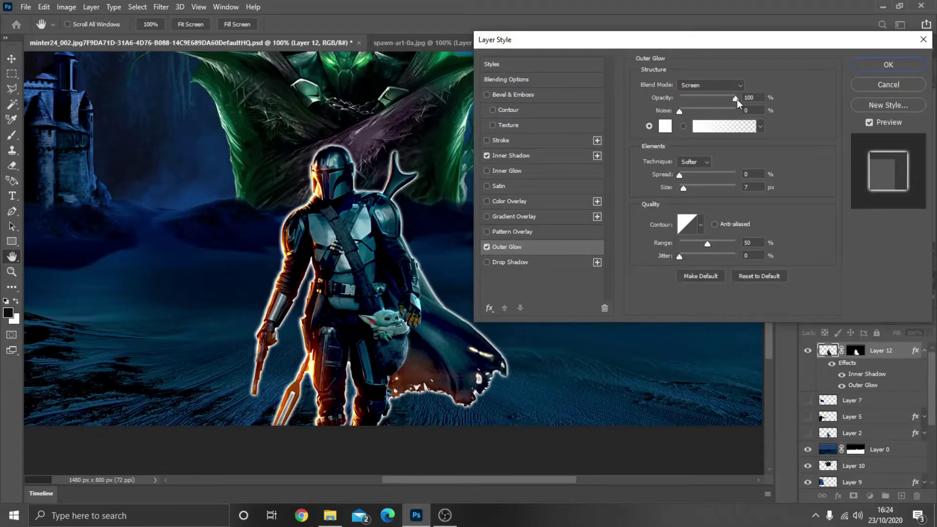
Set the Mandalorian's outer glow opacity to 19
{"action": "type", "text": "19"}
{"action": "key", "text": "Tab"}
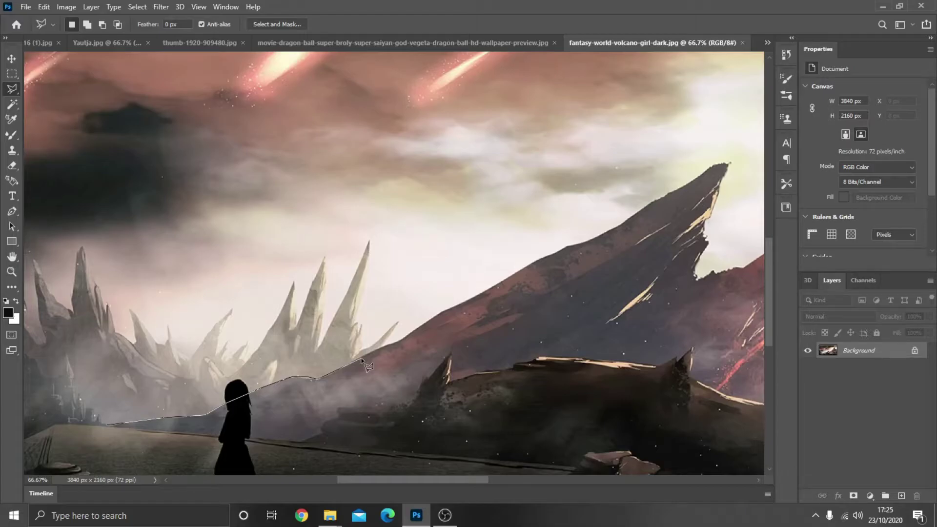
Fix an outline point at the mountain peak and pan toward the volcano peak
{"action": "left_click", "coordinate": [728, 165]}
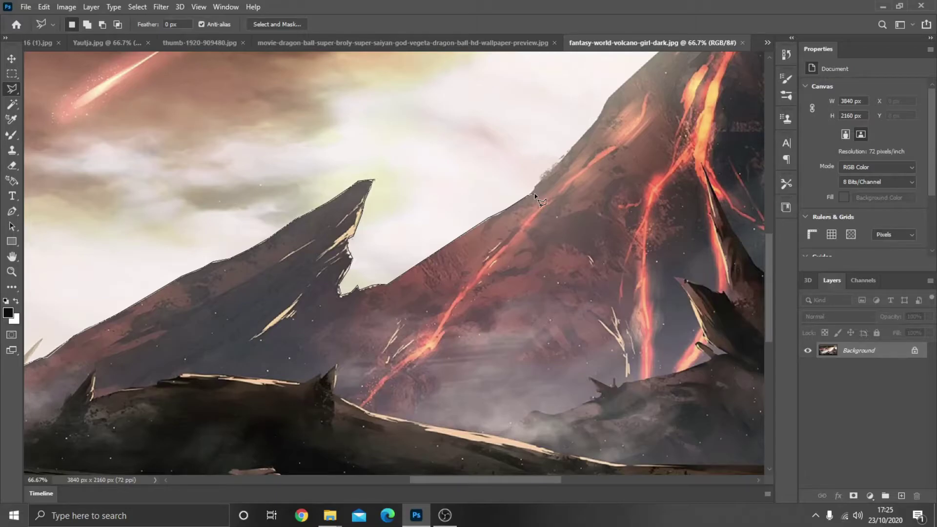
{"action": "left_click_drag", "start_coordinate": [535, 196], "coordinate": [361, 276]}
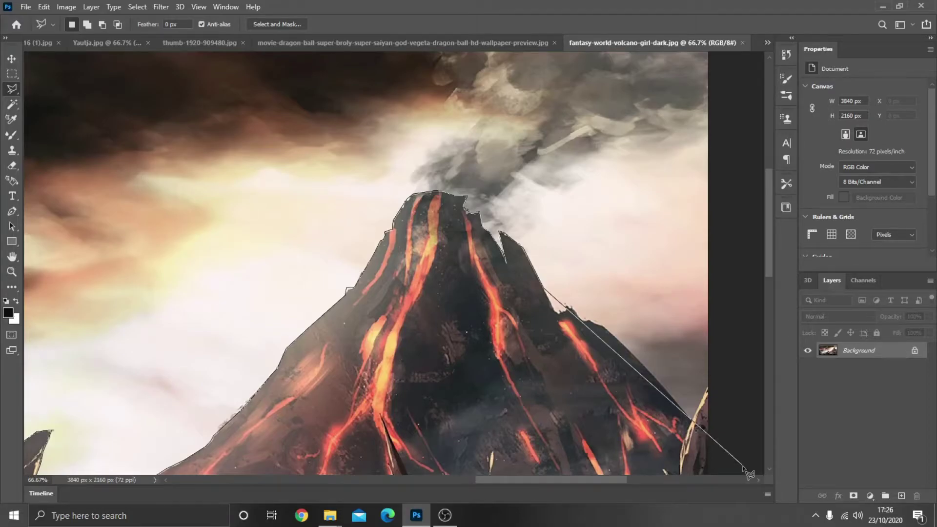
{"action": "scroll", "coordinate": [750, 473], "scroll_direction": "right", "scroll_amount": 5}
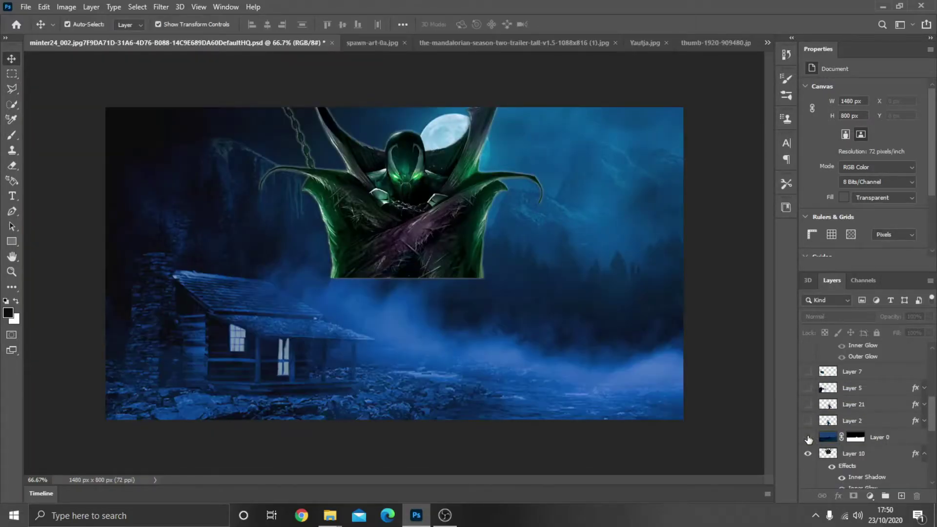
Toggle the Spawn figure and galaxy background layers to check the backdrop
{"action": "scroll", "coordinate": [807, 440], "scroll_direction": "down", "scroll_amount": 2}
{"action": "scroll", "coordinate": [812, 446], "scroll_direction": "down", "scroll_amount": 2}
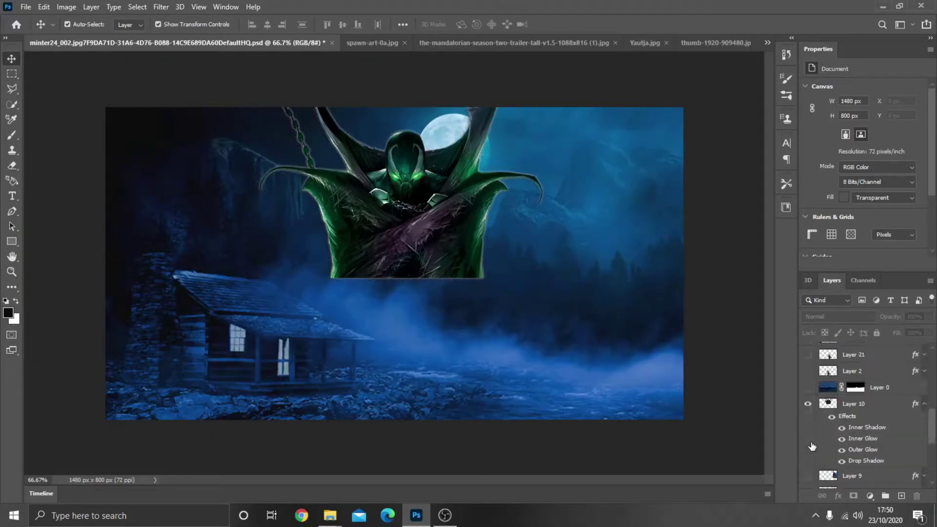
{"action": "left_click", "coordinate": [808, 404]}
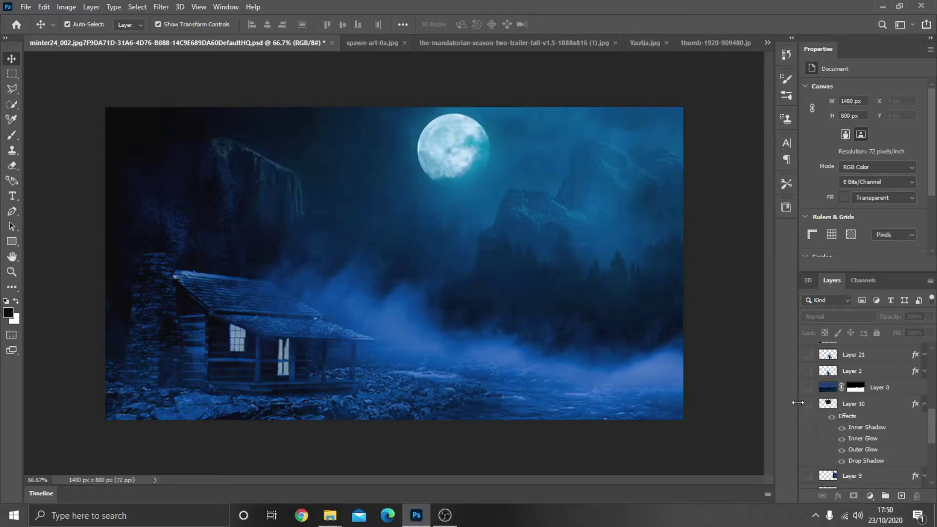
{"action": "left_click", "coordinate": [808, 404]}
{"action": "scroll", "coordinate": [810, 430], "scroll_direction": "down", "scroll_amount": 2}
{"action": "scroll", "coordinate": [811, 450], "scroll_direction": "down", "scroll_amount": 2}
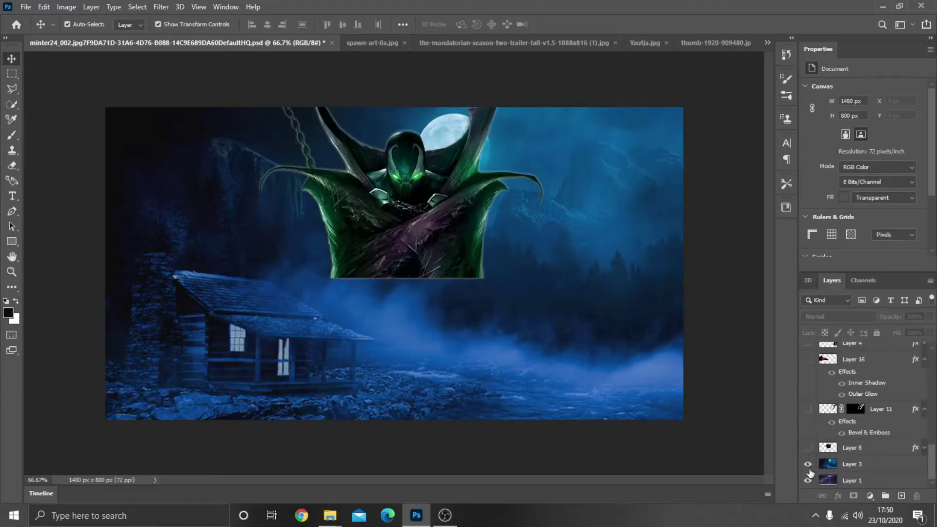
{"action": "left_click", "coordinate": [808, 465]}
{"action": "scroll", "coordinate": [811, 468], "scroll_direction": "up", "scroll_amount": 2}
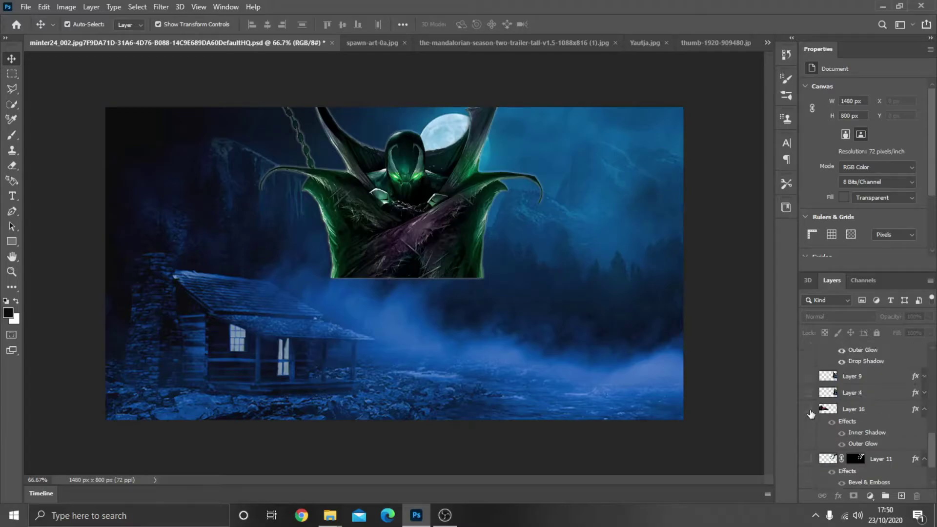
Show the volcano, castle and both Mandalorian layers, leaving the creature hidden
{"action": "left_click", "coordinate": [808, 409]}
{"action": "left_click", "coordinate": [808, 377]}
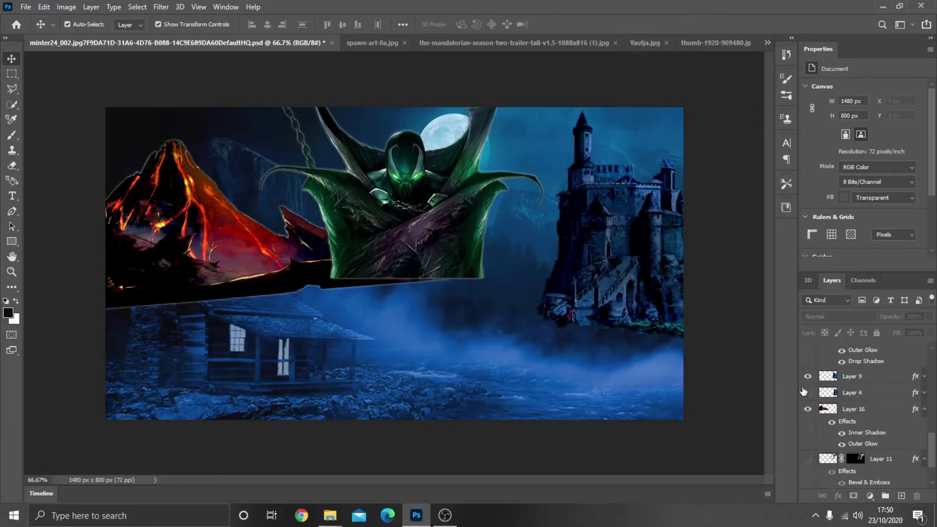
{"action": "scroll", "coordinate": [804, 388], "scroll_direction": "up", "scroll_amount": 2}
{"action": "scroll", "coordinate": [804, 385], "scroll_direction": "up", "scroll_amount": 2}
{"action": "left_click", "coordinate": [808, 371]}
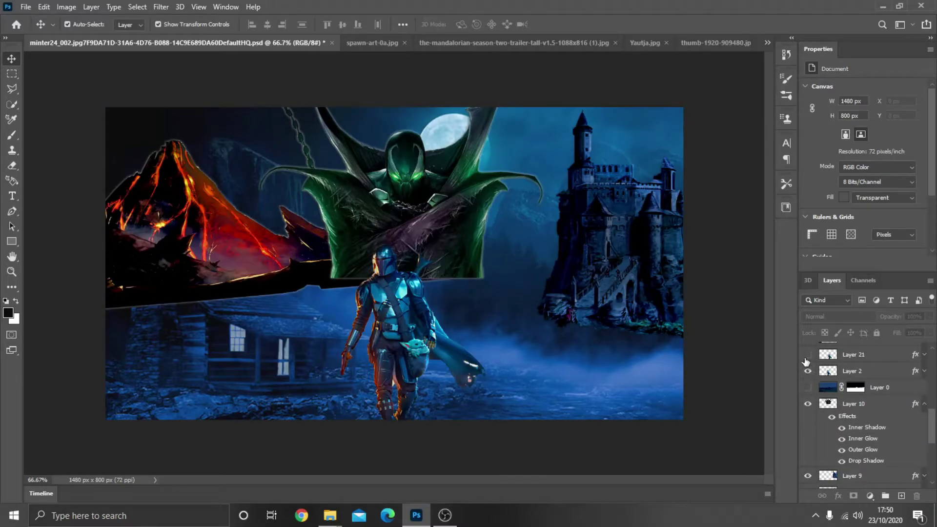
{"action": "left_click", "coordinate": [808, 355]}
{"action": "scroll", "coordinate": [809, 360], "scroll_direction": "up", "scroll_amount": 2}
{"action": "left_click", "coordinate": [808, 388]}
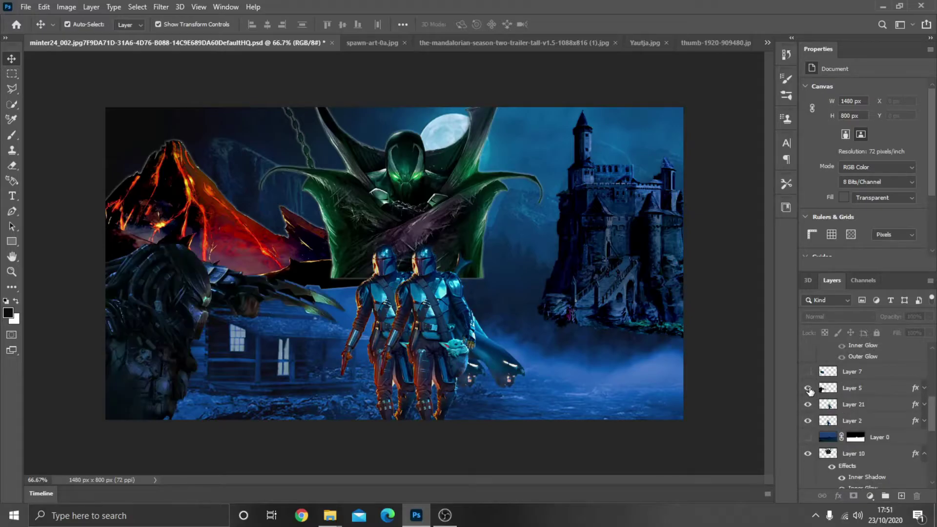
{"action": "left_click", "coordinate": [808, 371]}
Show the Mandalorian carrying the child, the green tentacles and the blue landscape
{"action": "scroll", "coordinate": [810, 368], "scroll_direction": "up", "scroll_amount": 2}
{"action": "left_click", "coordinate": [808, 360]}
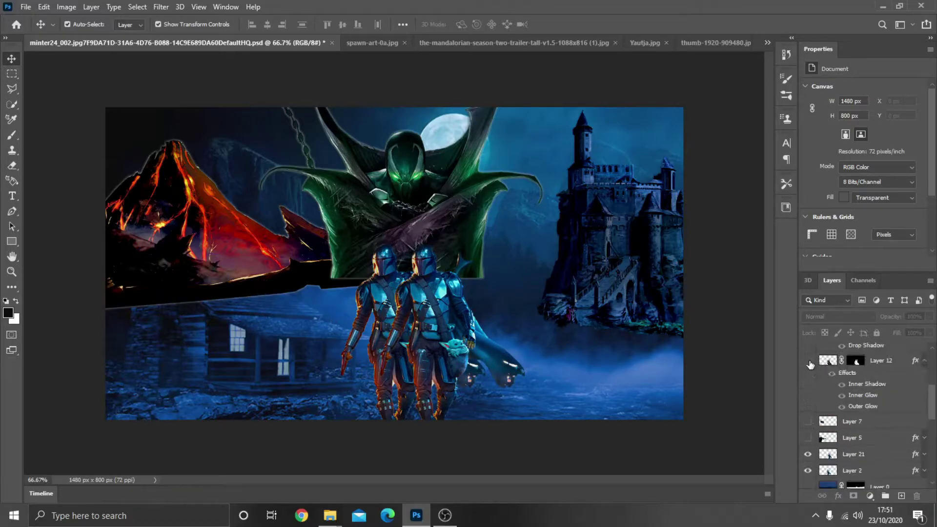
{"action": "scroll", "coordinate": [810, 367], "scroll_direction": "up", "scroll_amount": 2}
{"action": "scroll", "coordinate": [810, 367], "scroll_direction": "up", "scroll_amount": 2}
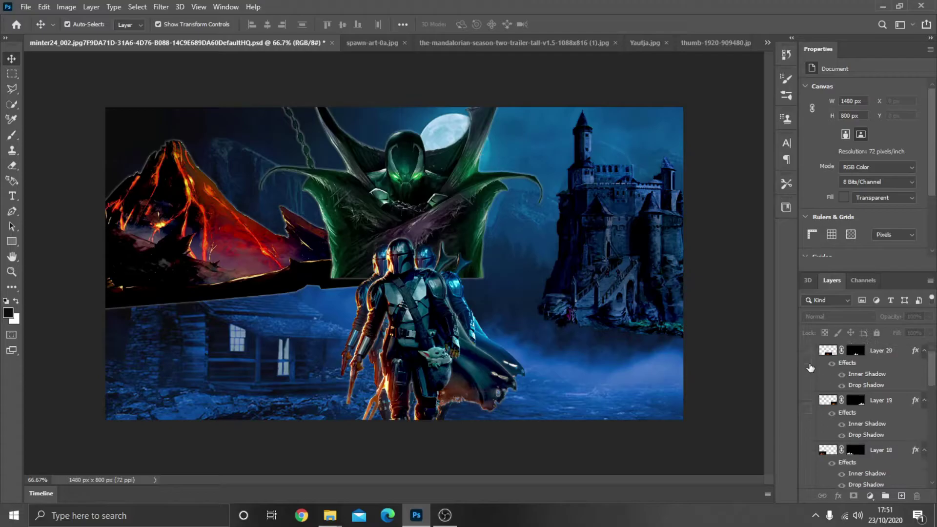
{"action": "scroll", "coordinate": [811, 371], "scroll_direction": "down", "scroll_amount": 3}
{"action": "scroll", "coordinate": [811, 390], "scroll_direction": "down", "scroll_amount": 3}
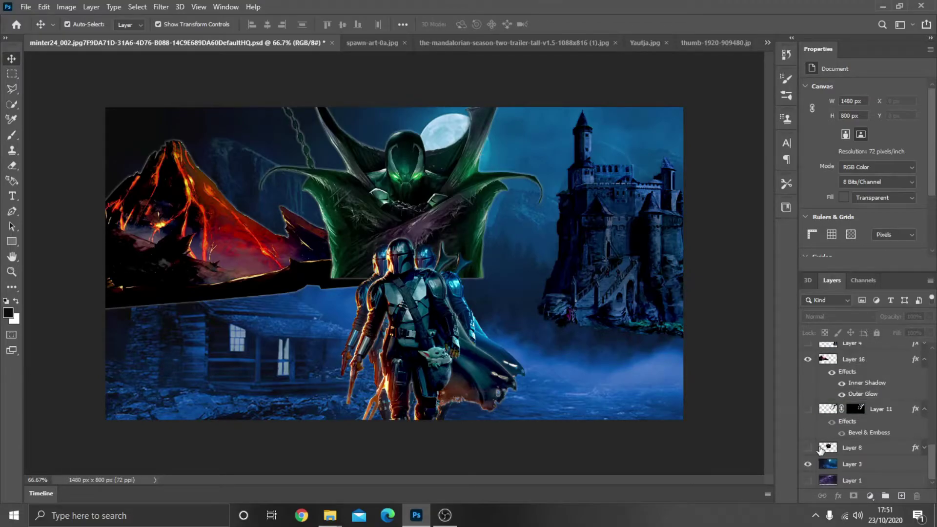
{"action": "left_click", "coordinate": [809, 410]}
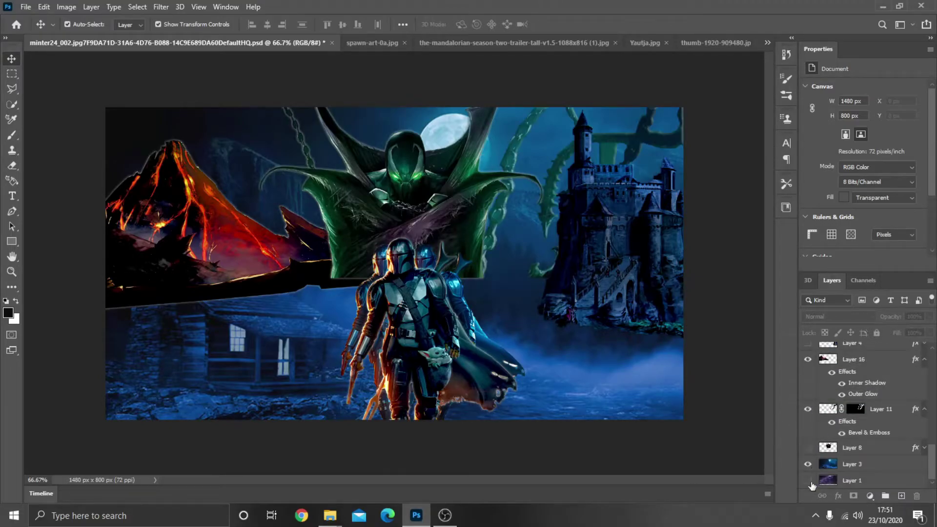
{"action": "scroll", "coordinate": [821, 452], "scroll_direction": "up", "scroll_amount": 1}
{"action": "scroll", "coordinate": [817, 446], "scroll_direction": "up", "scroll_amount": 1}
{"action": "scroll", "coordinate": [813, 444], "scroll_direction": "up", "scroll_amount": 2}
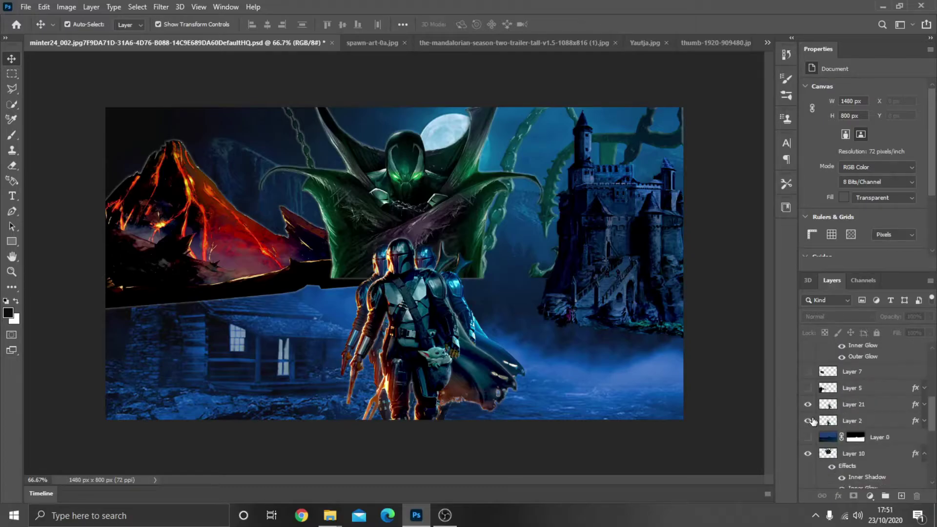
{"action": "left_click", "coordinate": [809, 438]}
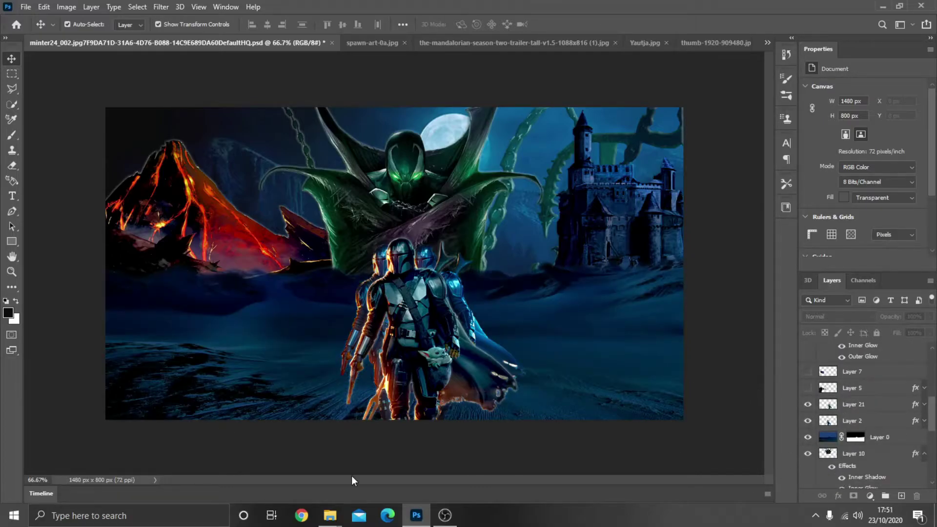
Add the text 'KAV THE GAMER' and drag it toward the banner's bottom-left corner
{"action": "left_click", "coordinate": [11, 196]}
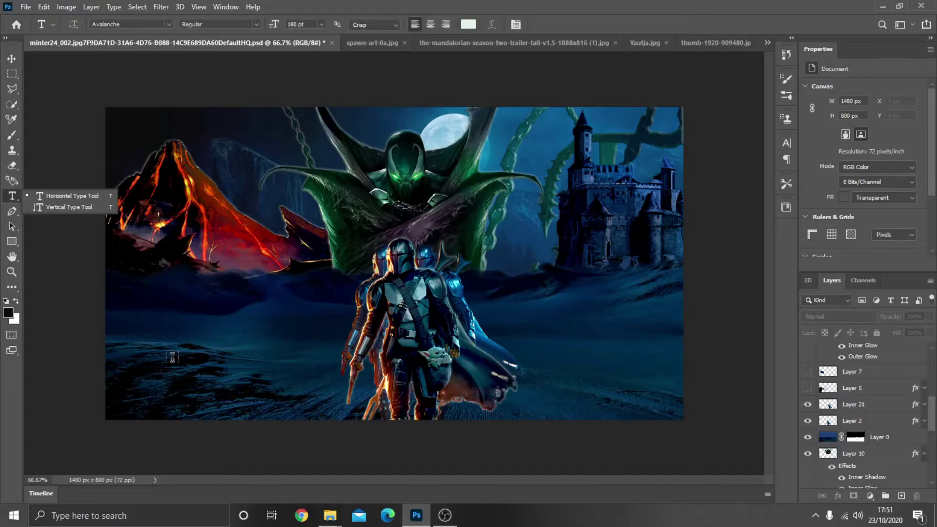
{"action": "left_click", "coordinate": [147, 349]}
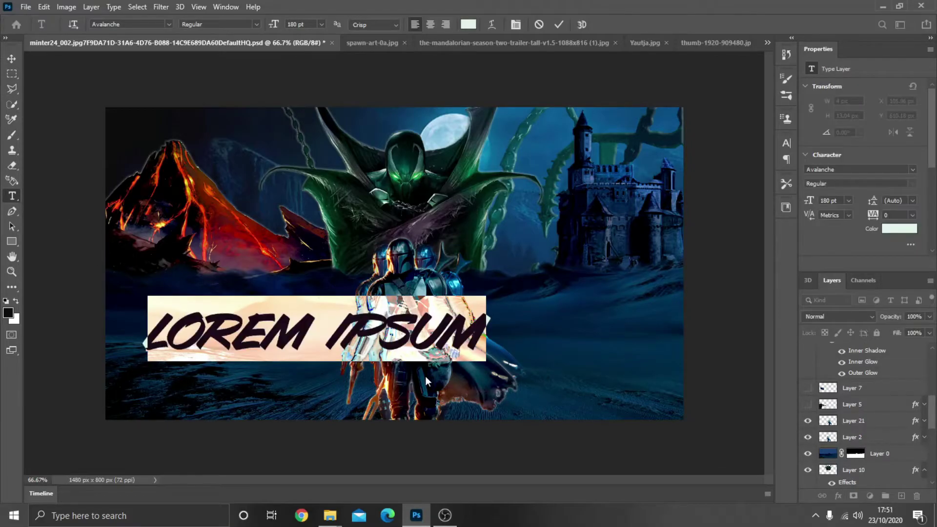
{"action": "type", "text": "KAV THE GAMER"}
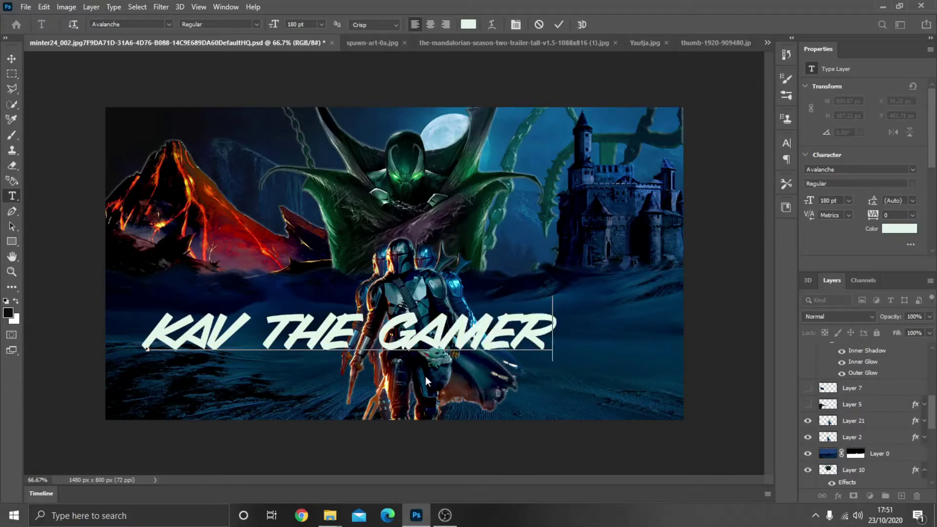
{"action": "left_click_drag", "start_coordinate": [384, 371], "coordinate": [346, 429]}
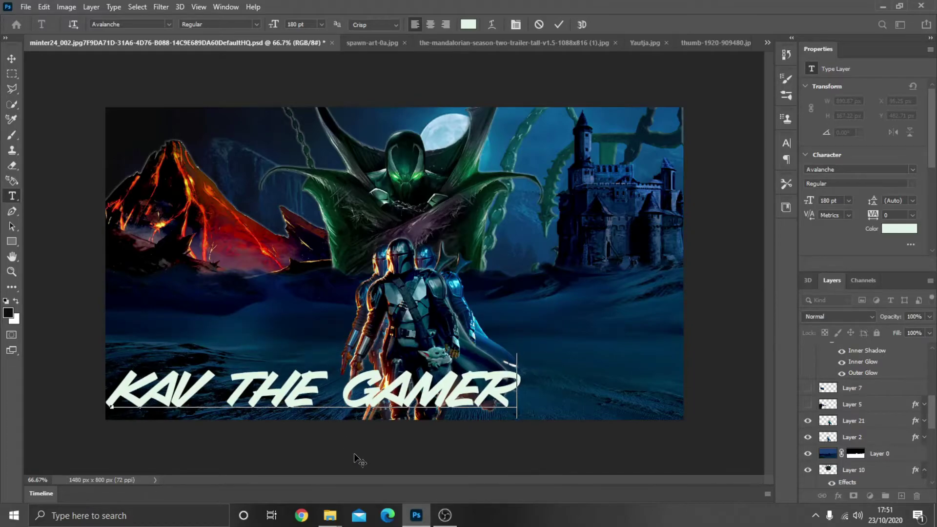
Set the title to 60 pt and nudge it slightly right and down
{"action": "key", "text": "ctrl+a"}
{"action": "left_click", "coordinate": [321, 24]}
{"action": "left_click", "coordinate": [321, 145]}
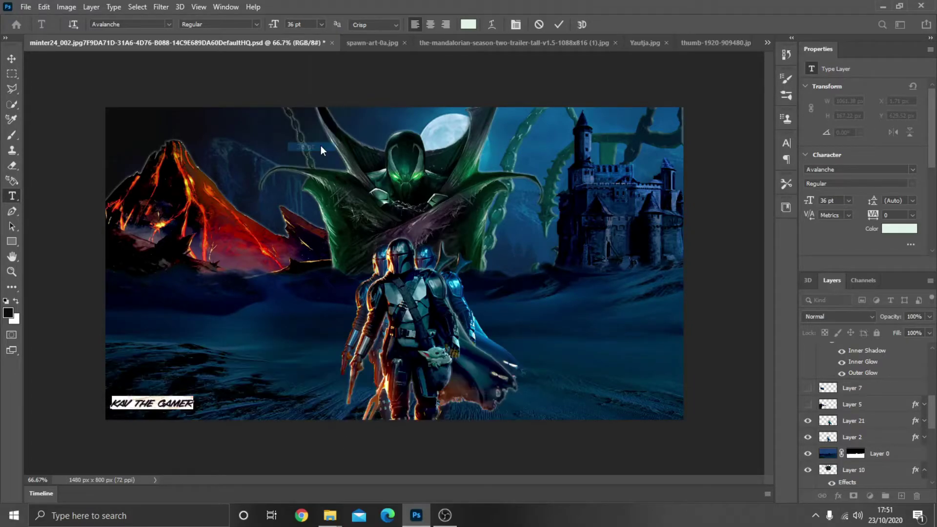
{"action": "left_click", "coordinate": [321, 24]}
{"action": "left_click", "coordinate": [317, 161]}
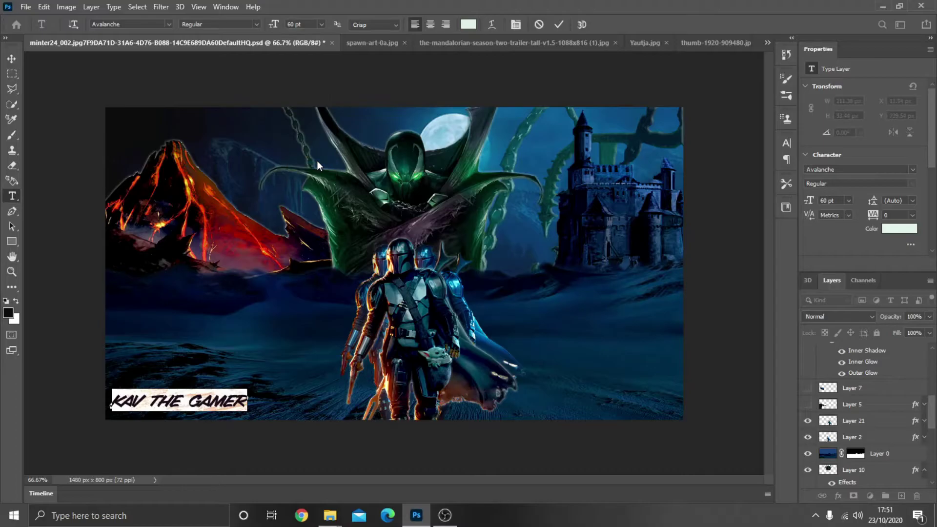
{"action": "left_click_drag", "start_coordinate": [255, 410], "coordinate": [258, 414]}
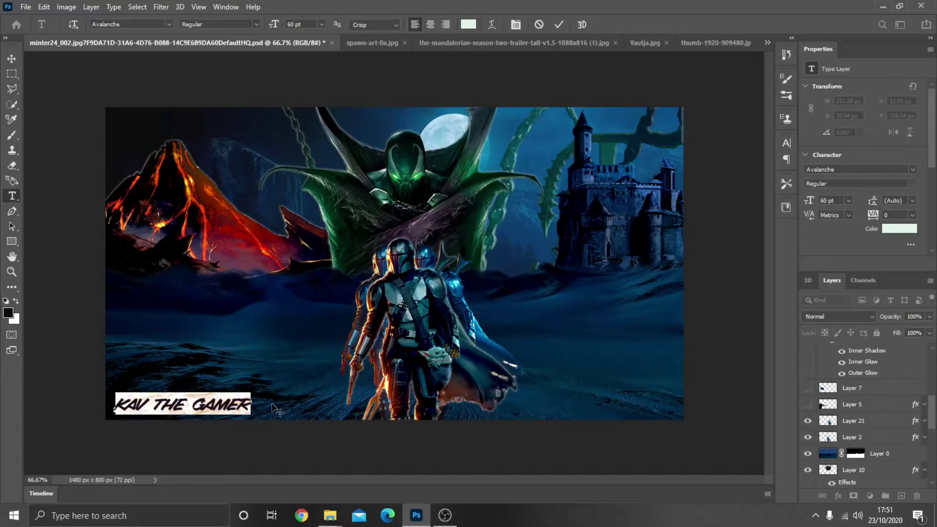
{"action": "double_click", "coordinate": [228, 399]}
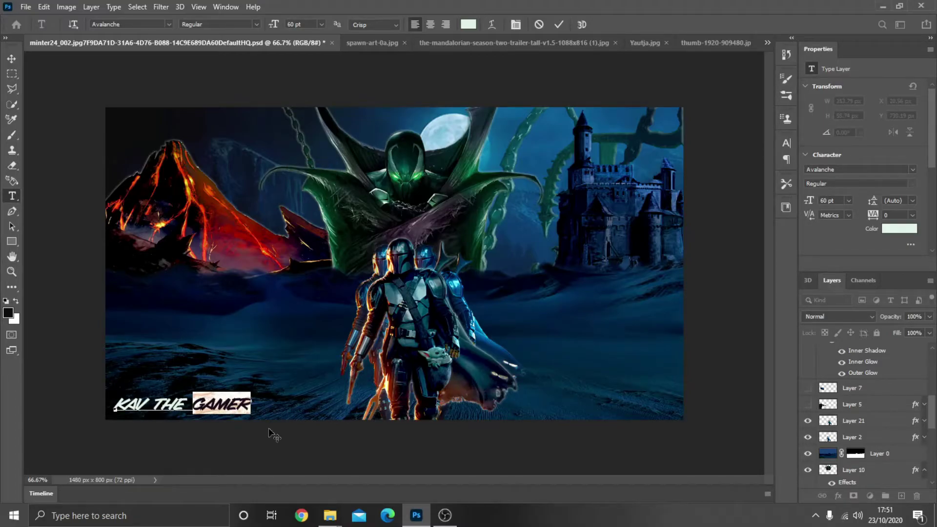
{"action": "key", "text": "ctrl+a"}
{"action": "scroll", "coordinate": [874, 439], "scroll_direction": "down", "scroll_amount": 2}
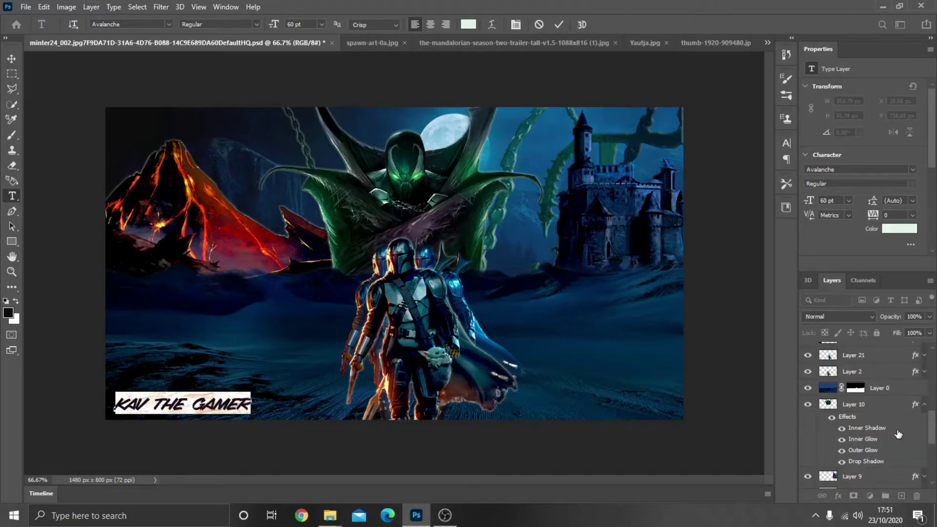
{"action": "scroll", "coordinate": [874, 457], "scroll_direction": "down", "scroll_amount": 2}
Enable Inner Glow, Outer Glow and Drop Shadow in the title layer's Blending Options
{"action": "scroll", "coordinate": [874, 439], "scroll_direction": "up", "scroll_amount": 2}
{"action": "left_click", "coordinate": [876, 352]}
{"action": "right_click", "coordinate": [875, 354]}
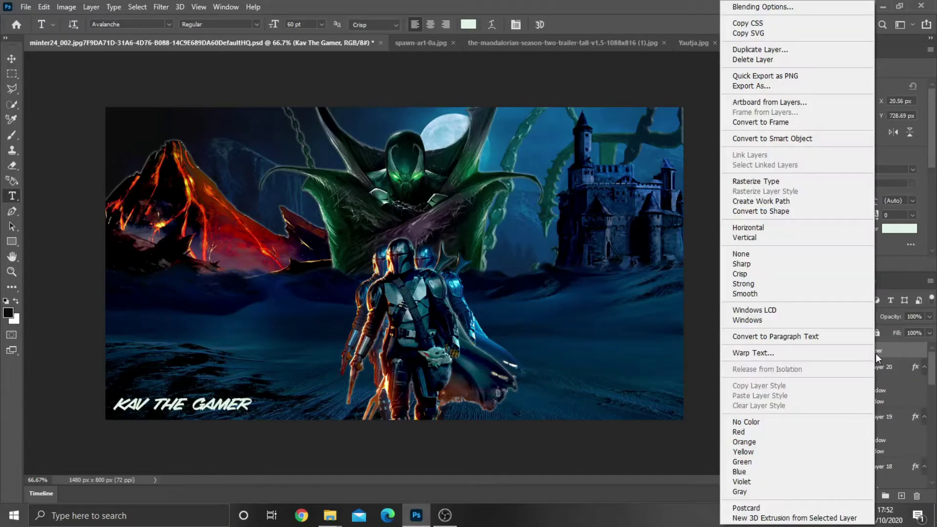
{"action": "left_click", "coordinate": [762, 6]}
{"action": "left_click", "coordinate": [416, 173]}
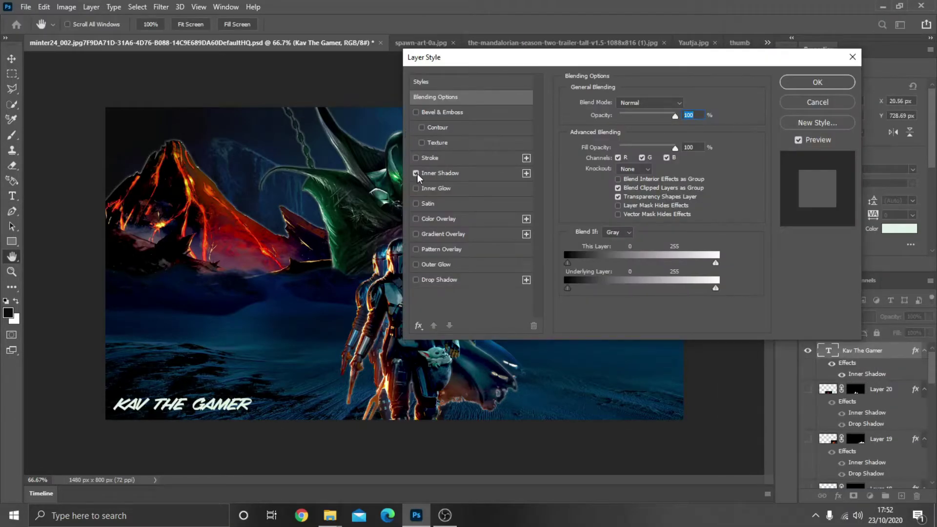
{"action": "left_click", "coordinate": [415, 188]}
{"action": "left_click", "coordinate": [416, 264]}
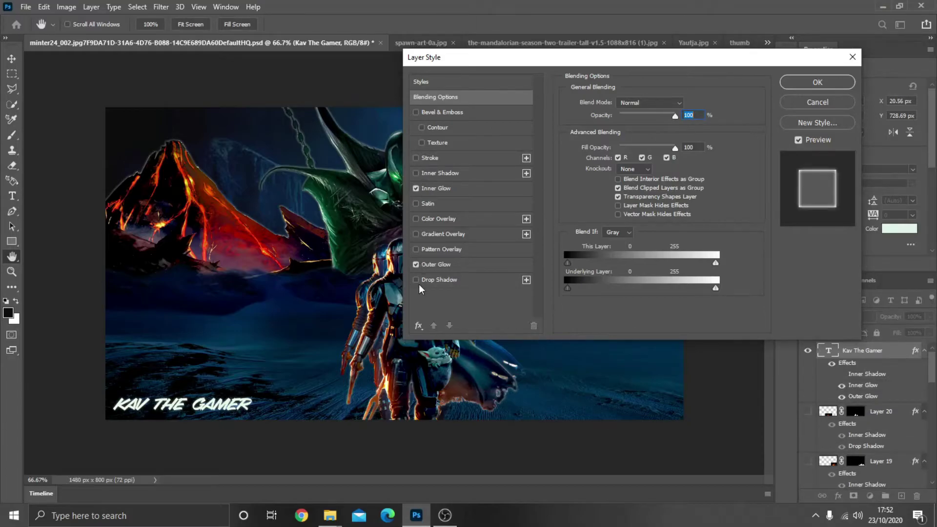
{"action": "left_click", "coordinate": [416, 280]}
Lower Inner Glow opacity to 47%, keep Inner Shadow off, set Fill Opacity to 17%, and apply
{"action": "left_click", "coordinate": [442, 264]}
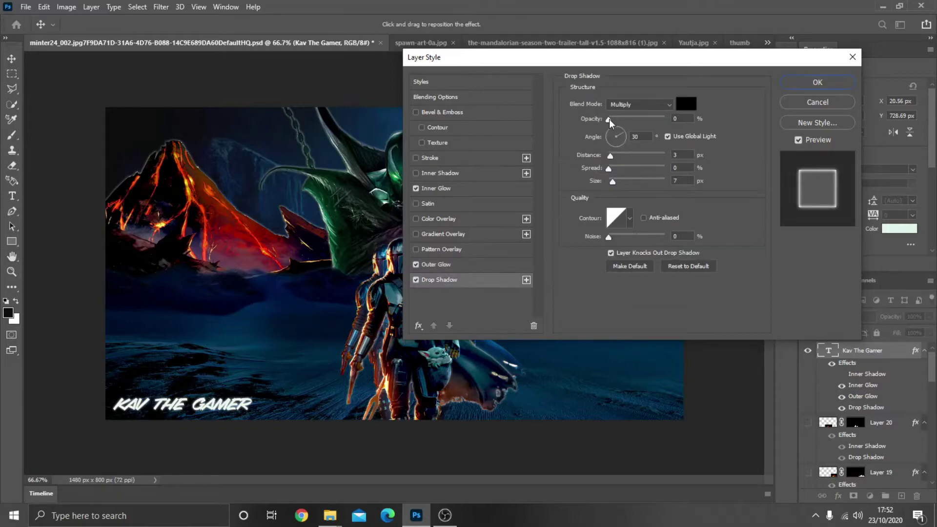
{"action": "left_click", "coordinate": [464, 189]}
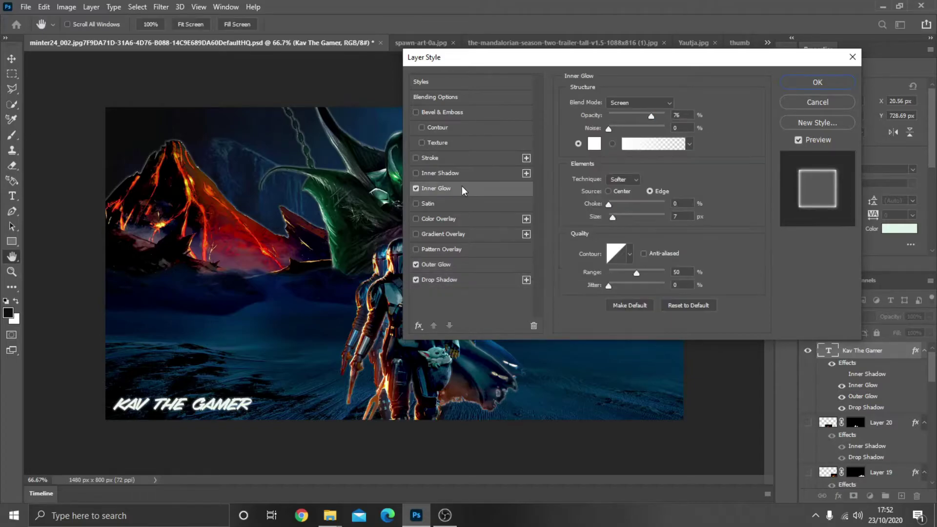
{"action": "left_click_drag", "start_coordinate": [651, 116], "coordinate": [634, 116]}
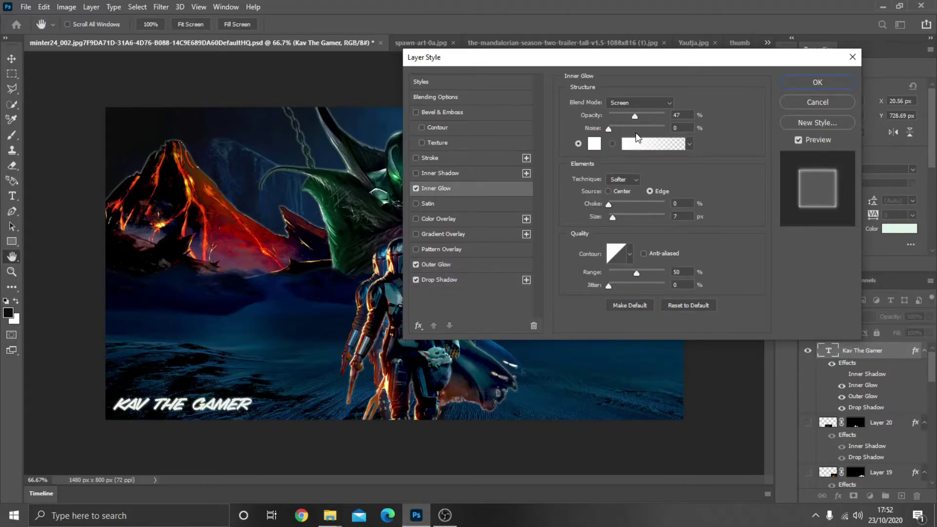
{"action": "left_click", "coordinate": [416, 173]}
{"action": "left_click", "coordinate": [471, 175]}
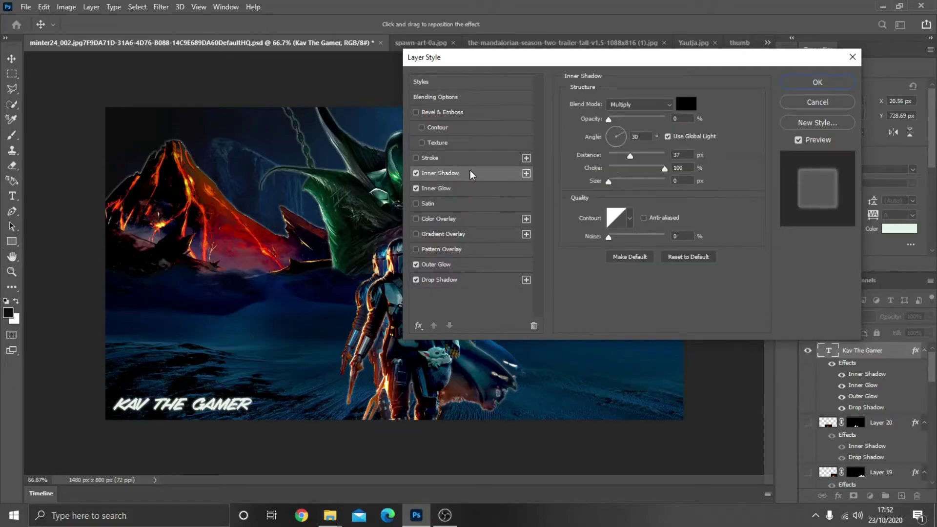
{"action": "left_click", "coordinate": [416, 174]}
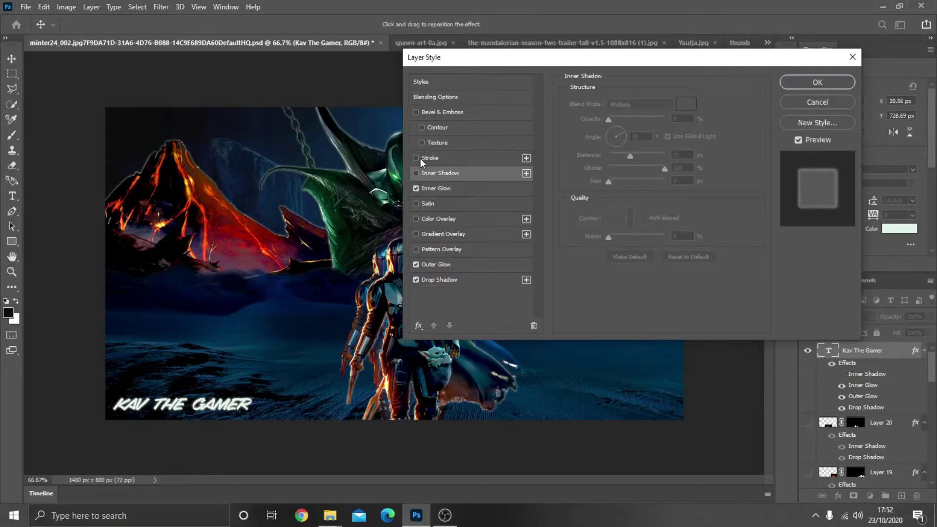
{"action": "left_click", "coordinate": [444, 97]}
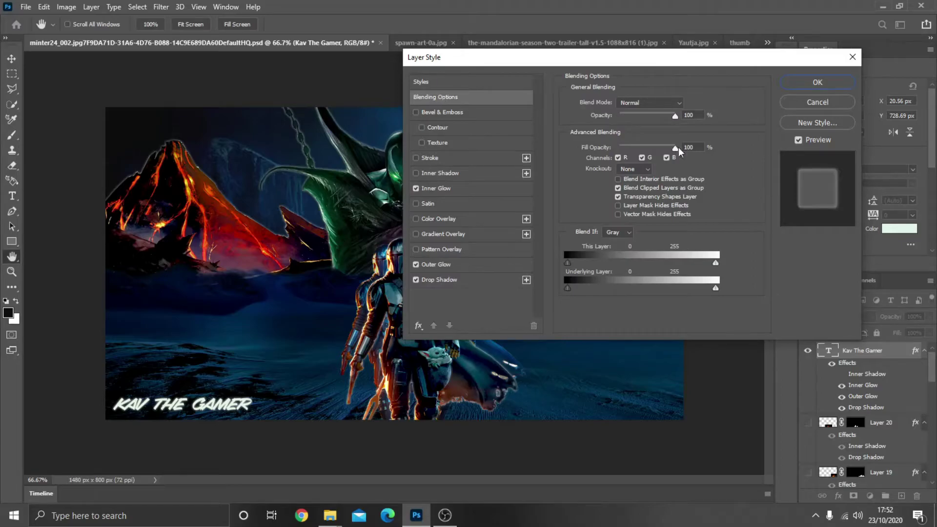
{"action": "left_click_drag", "start_coordinate": [679, 147], "coordinate": [600, 159]}
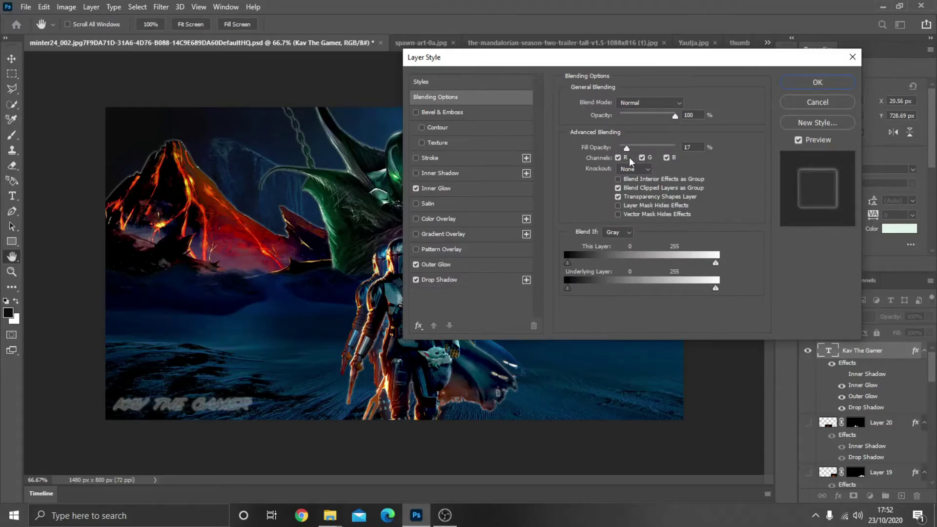
{"action": "key", "text": "Return"}
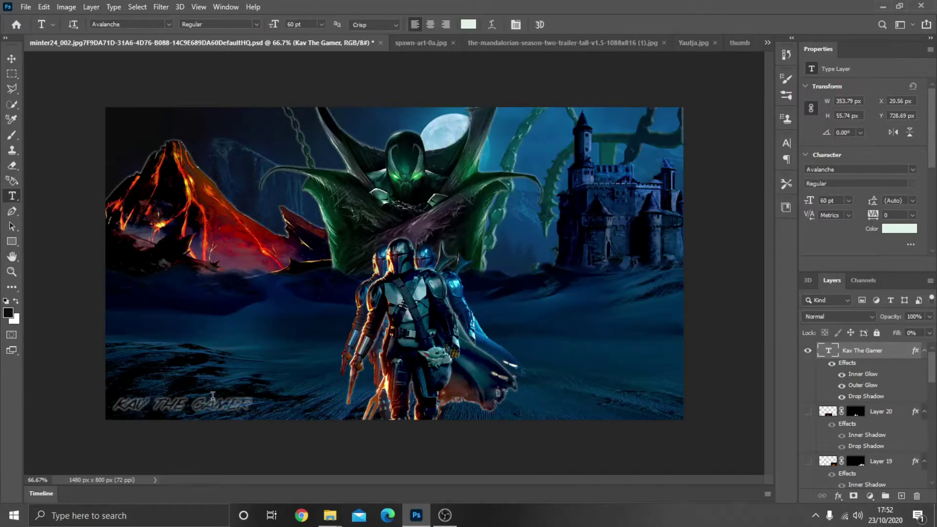
Move the KAV THE GAMER title to the bottom-right of the banner
{"action": "left_click_drag", "start_coordinate": [212, 396], "coordinate": [643, 403]}
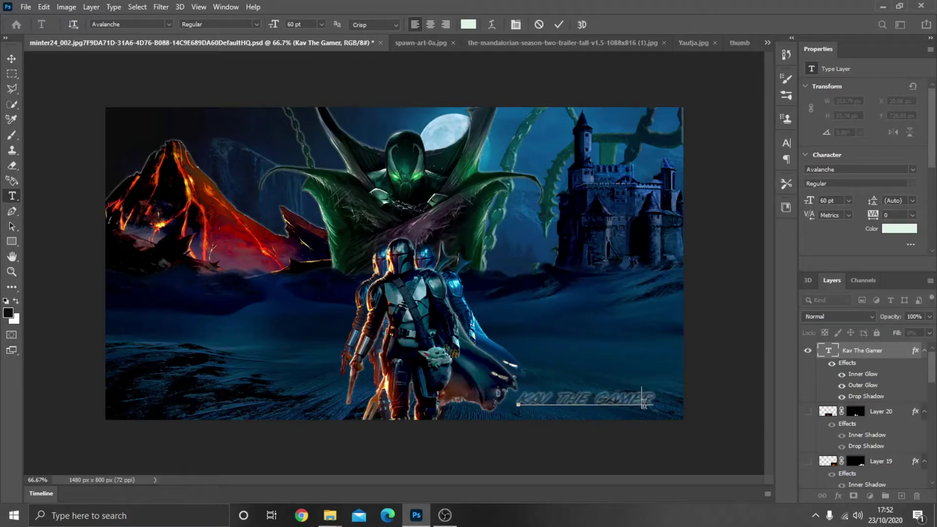
{"action": "key", "text": "ctrl+a"}
{"action": "mouse_move", "coordinate": [627, 438]}
{"action": "left_mouse_down"}
{"action": "mouse_move", "coordinate": [640, 452]}
{"action": "mouse_move", "coordinate": [629, 443]}
{"action": "left_mouse_up"}
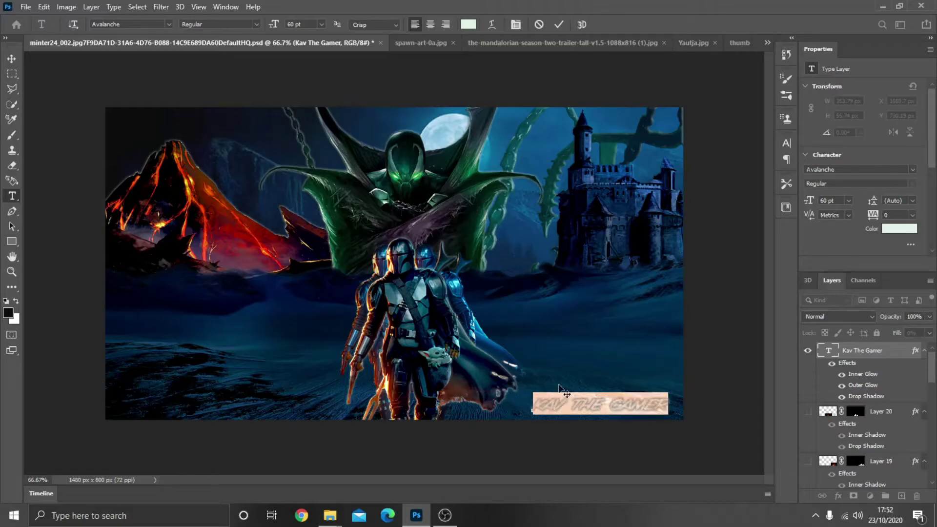
{"action": "left_click", "coordinate": [865, 355]}
Restore the title layer's Fill Opacity to 100 in Blending Options
{"action": "right_click", "coordinate": [864, 355]}
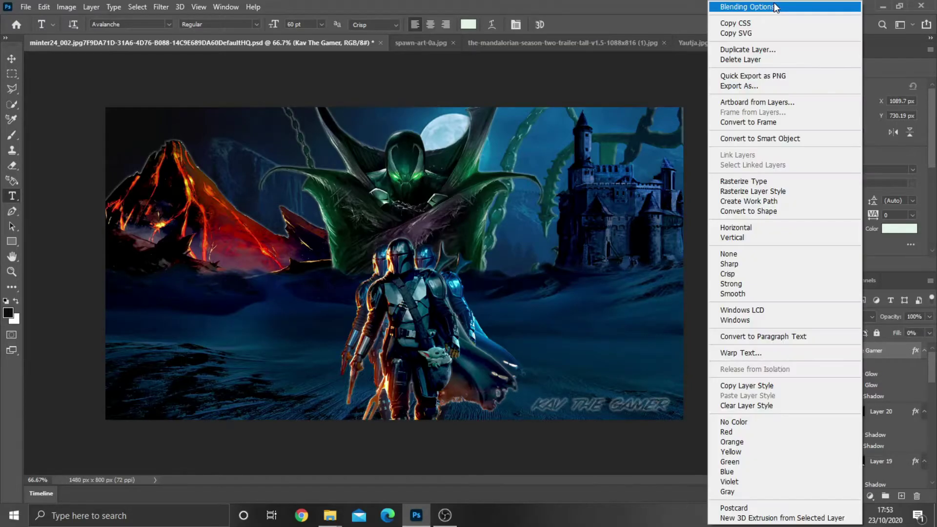
{"action": "left_click", "coordinate": [777, 6]}
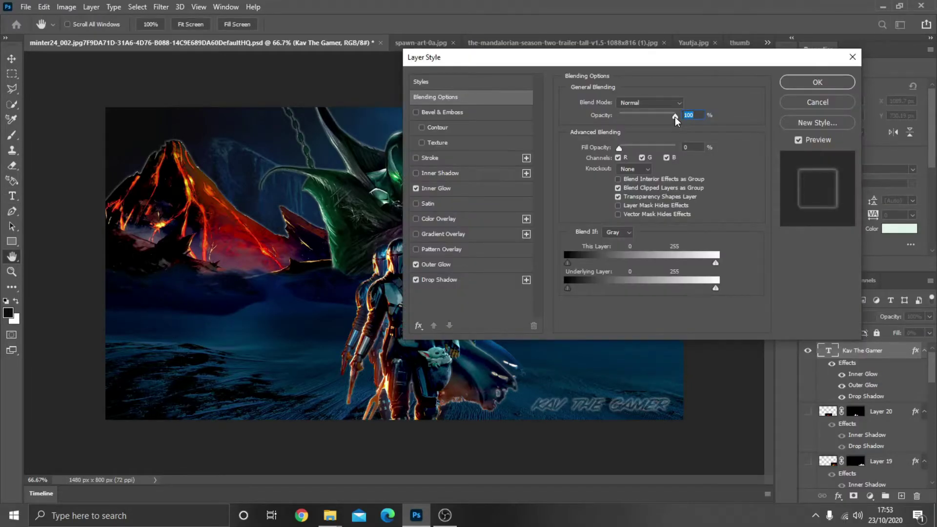
{"action": "key", "text": "Tab"}
{"action": "type", "text": "100"}
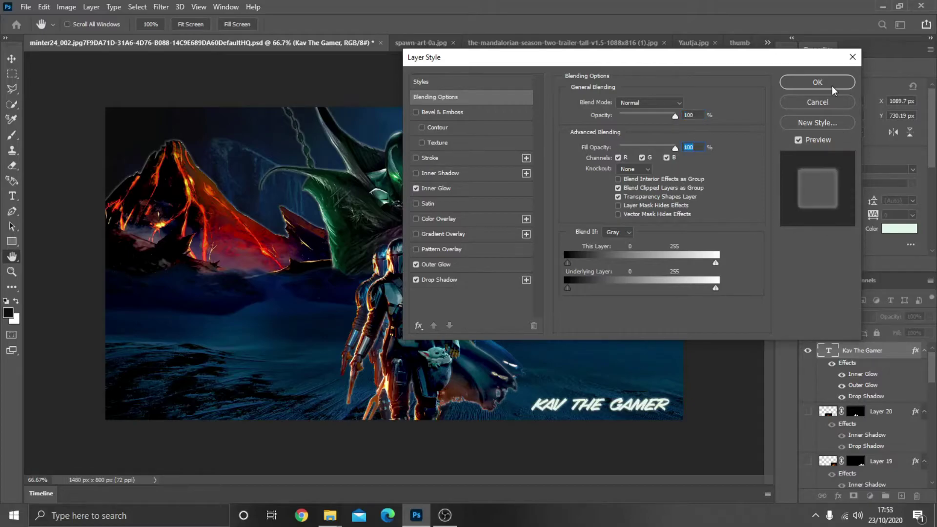
{"action": "left_click", "coordinate": [830, 85]}
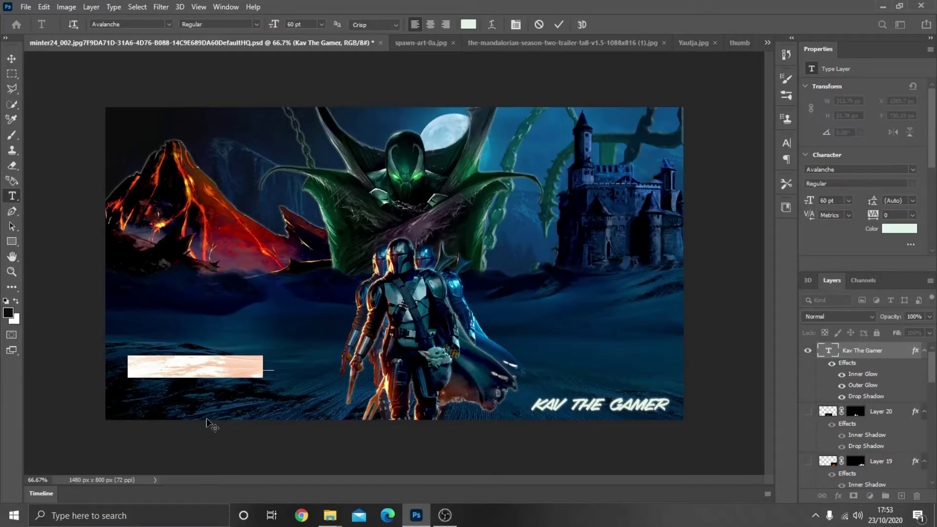
Drag the title back to the lower-left corner and discard an accidental empty text layer
{"action": "left_click_drag", "start_coordinate": [206, 421], "coordinate": [283, 415]}
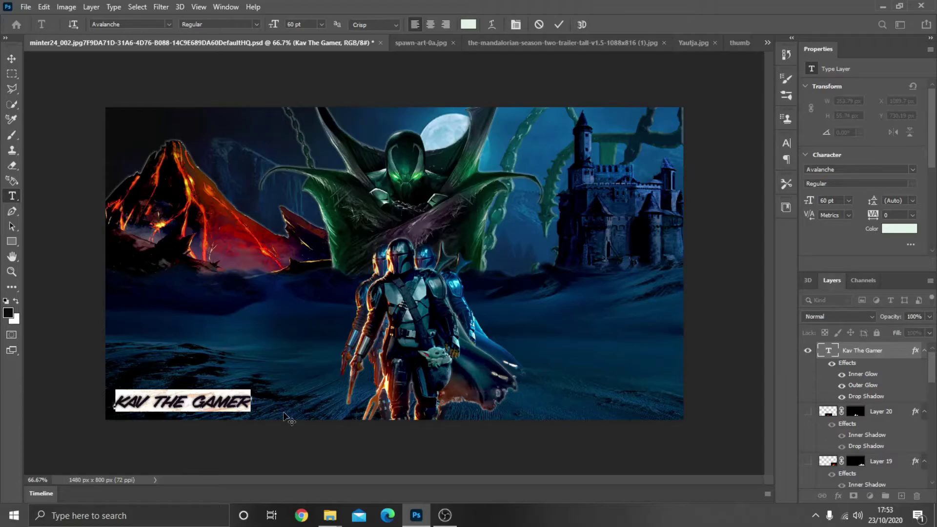
{"action": "left_click", "coordinate": [874, 413]}
{"action": "left_click", "coordinate": [551, 447]}
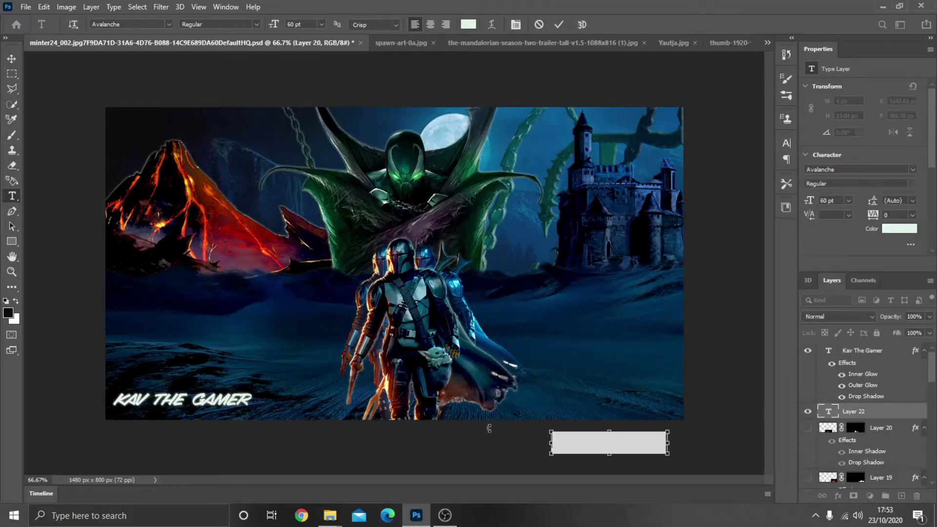
{"action": "key", "text": "BackSpace"}
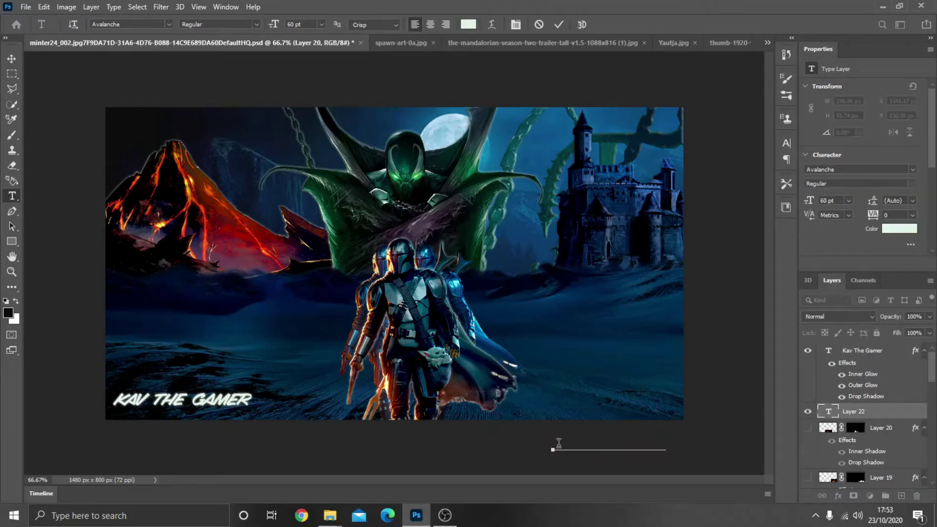
{"action": "key", "text": "Escape"}
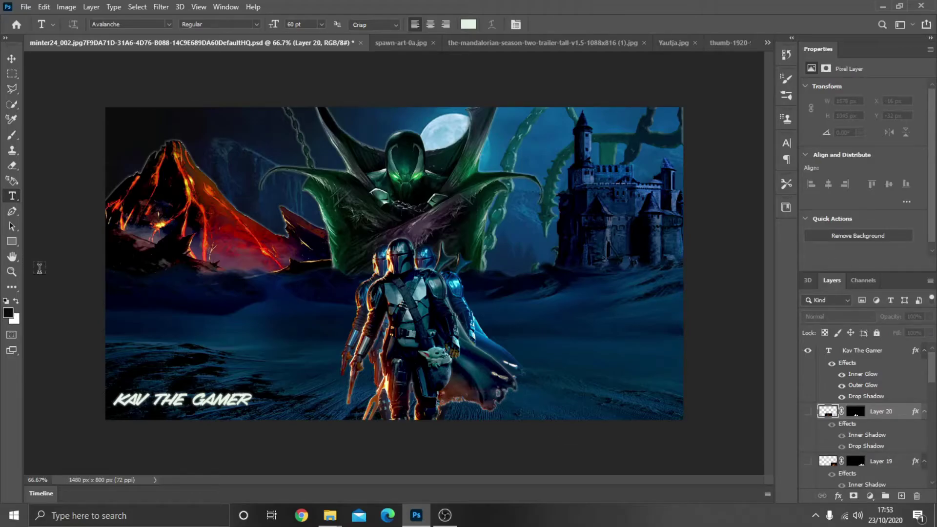
{"action": "scroll", "coordinate": [863, 426], "scroll_direction": "down", "scroll_amount": 5}
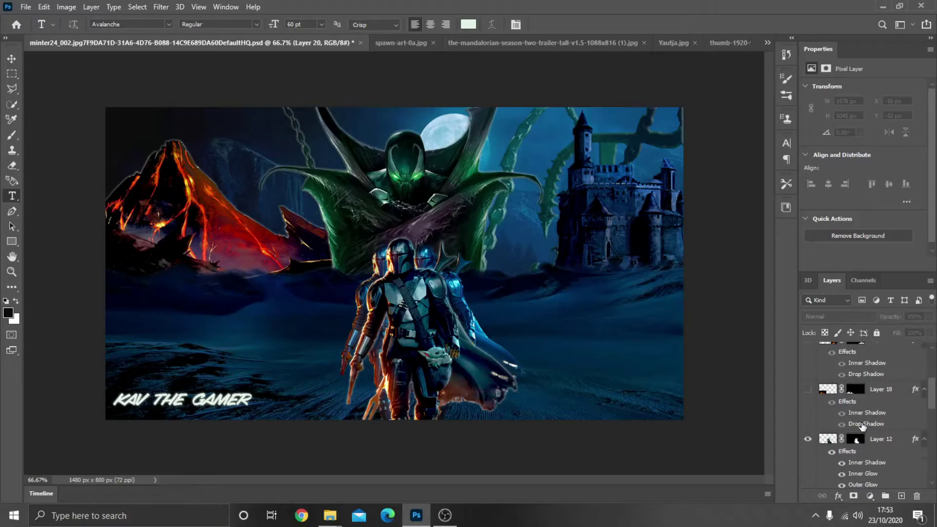
{"action": "scroll", "coordinate": [850, 415], "scroll_direction": "down", "scroll_amount": 5}
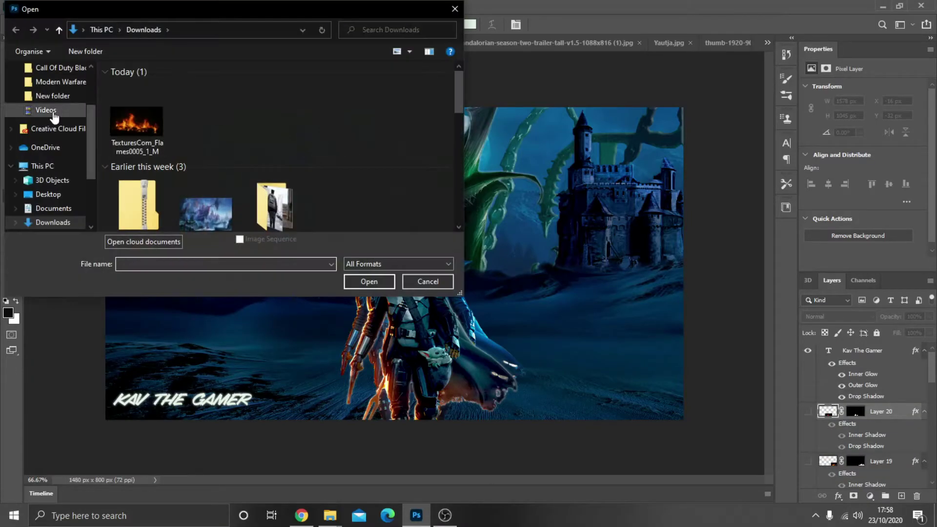
Open the Kylo Ren and stormtroopers picture from a Desktop folder
{"action": "scroll", "coordinate": [59, 166], "scroll_direction": "down", "scroll_amount": 2}
{"action": "scroll", "coordinate": [60, 166], "scroll_direction": "down", "scroll_amount": 1}
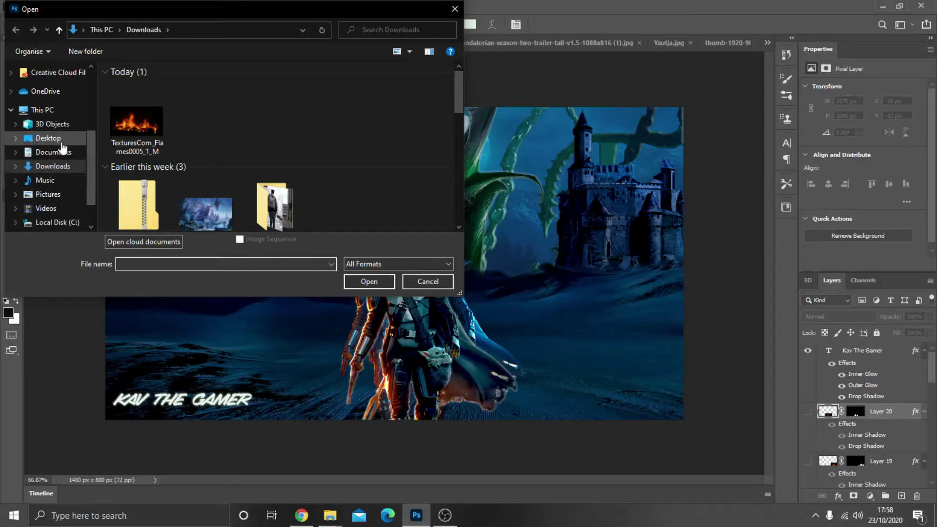
{"action": "left_click", "coordinate": [49, 138]}
{"action": "double_click", "coordinate": [227, 102]}
{"action": "scroll", "coordinate": [341, 102], "scroll_direction": "down", "scroll_amount": 2}
{"action": "double_click", "coordinate": [341, 102]}
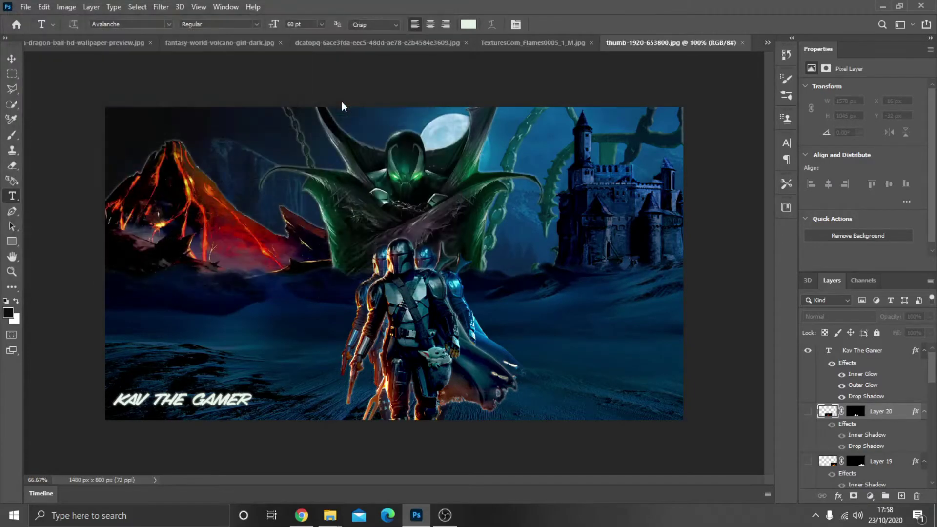
Quick-select Kylo Ren, the stormtroopers and the lightsaber, and paste them into the banner
{"action": "left_click", "coordinate": [12, 104]}
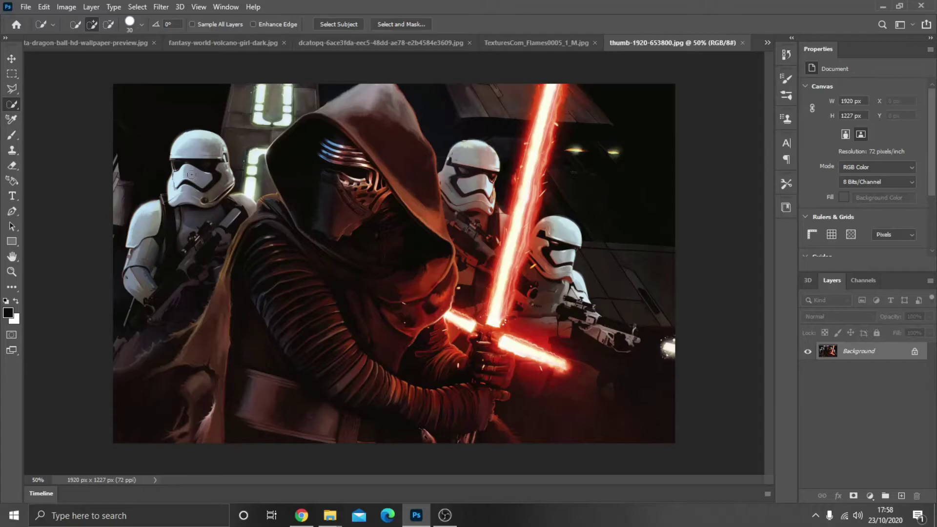
{"action": "mouse_move", "coordinate": [195, 192]}
{"action": "left_mouse_down"}
{"action": "mouse_move", "coordinate": [195, 152]}
{"action": "mouse_move", "coordinate": [205, 306]}
{"action": "mouse_move", "coordinate": [165, 352]}
{"action": "mouse_move", "coordinate": [391, 381]}
{"action": "mouse_move", "coordinate": [497, 347]}
{"action": "mouse_move", "coordinate": [352, 259]}
{"action": "mouse_move", "coordinate": [357, 137]}
{"action": "mouse_move", "coordinate": [426, 338]}
{"action": "mouse_move", "coordinate": [498, 305]}
{"action": "mouse_move", "coordinate": [528, 351]}
{"action": "mouse_move", "coordinate": [483, 306]}
{"action": "mouse_move", "coordinate": [471, 168]}
{"action": "mouse_move", "coordinate": [510, 242]}
{"action": "mouse_move", "coordinate": [579, 317]}
{"action": "mouse_move", "coordinate": [623, 337]}
{"action": "mouse_move", "coordinate": [561, 325]}
{"action": "mouse_move", "coordinate": [533, 369]}
{"action": "mouse_move", "coordinate": [523, 358]}
{"action": "left_mouse_up"}
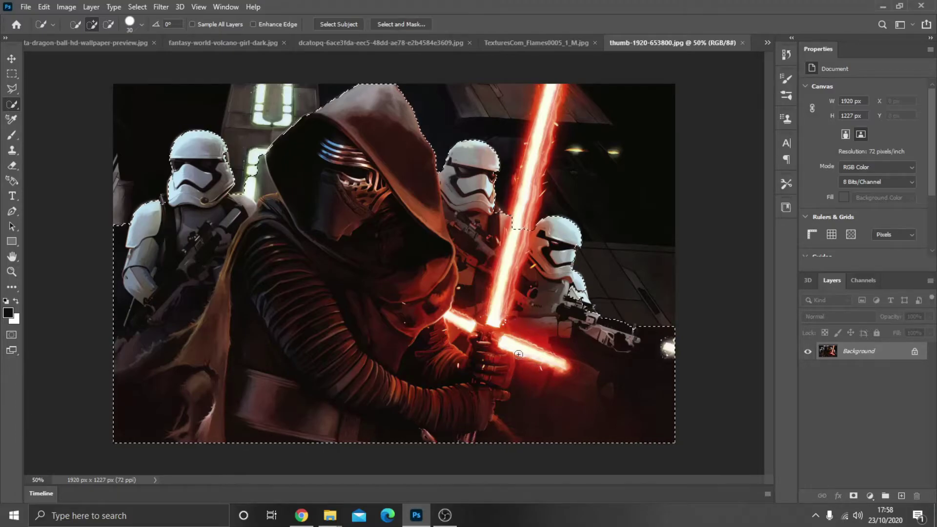
{"action": "left_click_drag", "start_coordinate": [518, 219], "coordinate": [544, 109]}
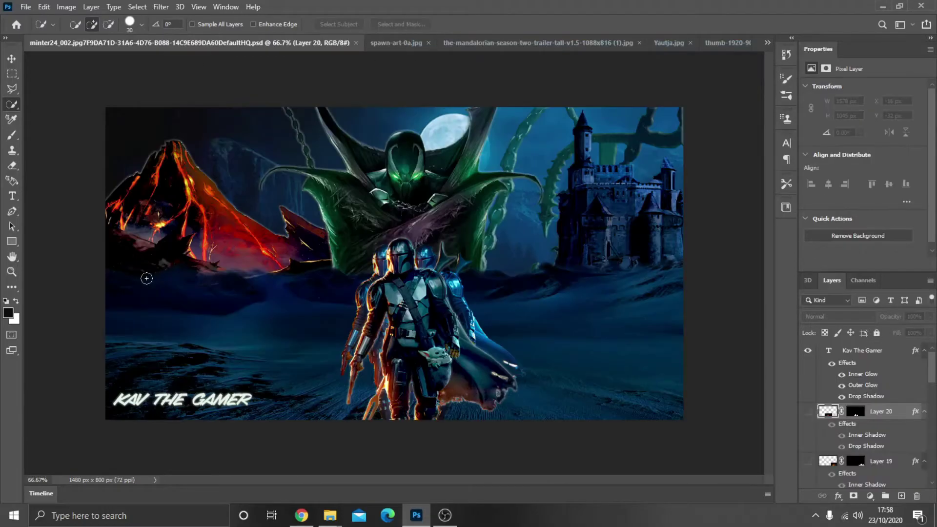
{"action": "key", "text": "ctrl+v"}
Free Transform the pasted Kylo Ren layer, trying a horizontal flip and flipping it back
{"action": "left_click", "coordinate": [67, 7]}
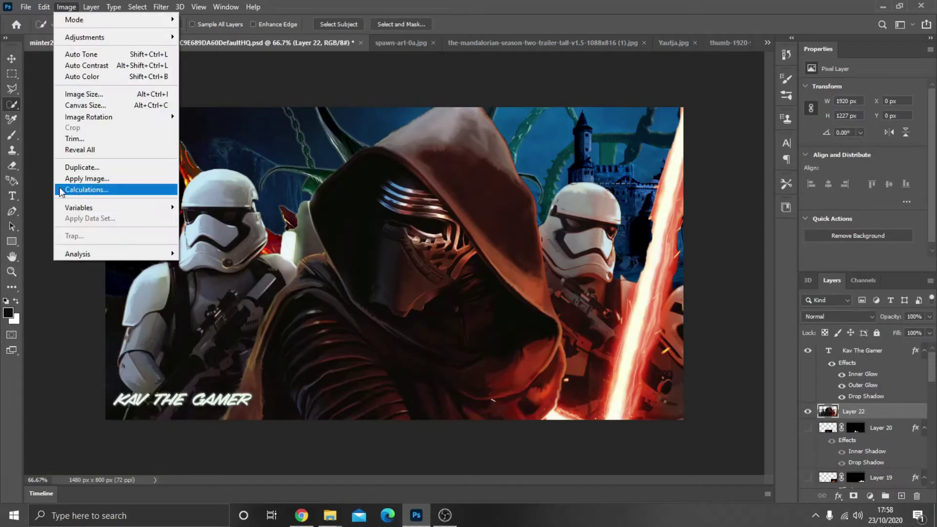
{"action": "left_click", "coordinate": [69, 263]}
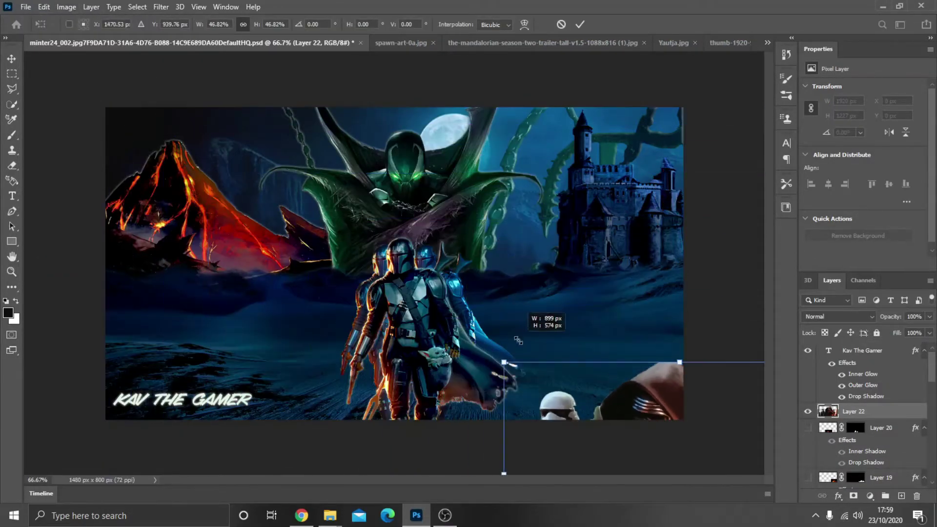
{"action": "mouse_move", "coordinate": [503, 313]}
{"action": "left_mouse_down"}
{"action": "mouse_move", "coordinate": [467, 173]}
{"action": "mouse_move", "coordinate": [474, 248]}
{"action": "left_mouse_up"}
{"action": "mouse_move", "coordinate": [387, 219]}
{"action": "left_mouse_down"}
{"action": "mouse_move", "coordinate": [413, 192]}
{"action": "mouse_move", "coordinate": [420, 202]}
{"action": "left_mouse_up"}
{"action": "mouse_move", "coordinate": [567, 277]}
{"action": "left_mouse_down"}
{"action": "mouse_move", "coordinate": [591, 296]}
{"action": "mouse_move", "coordinate": [260, 293]}
{"action": "left_mouse_up"}
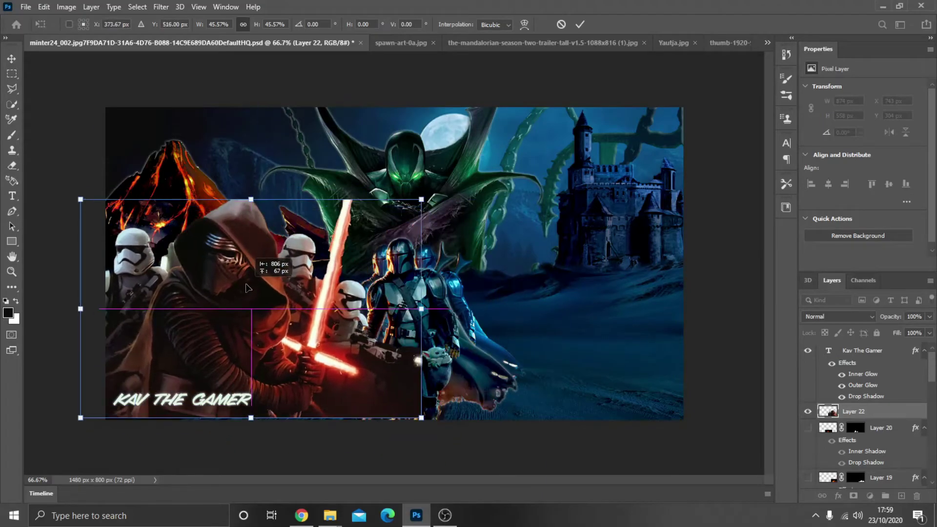
{"action": "left_click", "coordinate": [44, 7]}
{"action": "mouse_move", "coordinate": [62, 274]}
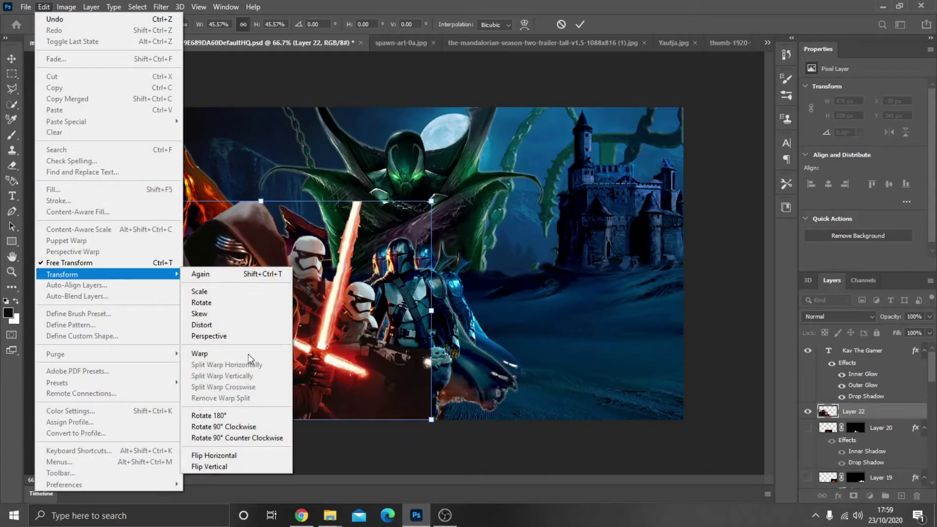
{"action": "left_click", "coordinate": [251, 455]}
{"action": "mouse_move", "coordinate": [293, 368]}
{"action": "left_mouse_down"}
{"action": "mouse_move", "coordinate": [226, 375]}
{"action": "mouse_move", "coordinate": [237, 368]}
{"action": "left_mouse_up"}
{"action": "left_click", "coordinate": [44, 7]}
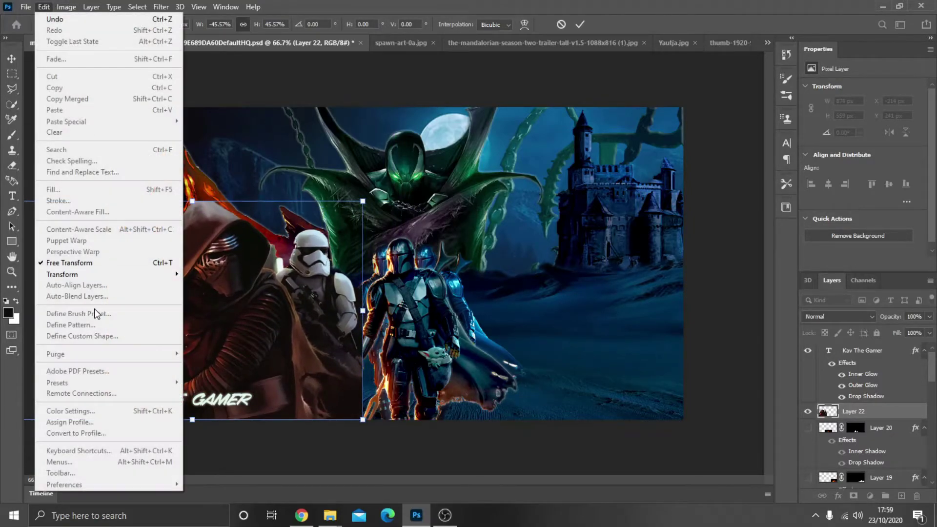
{"action": "left_click", "coordinate": [214, 455]}
Scale the Kylo Ren layer to about 37% and commit it lower right beside the Mandalorian
{"action": "left_click_drag", "start_coordinate": [281, 333], "coordinate": [653, 334]}
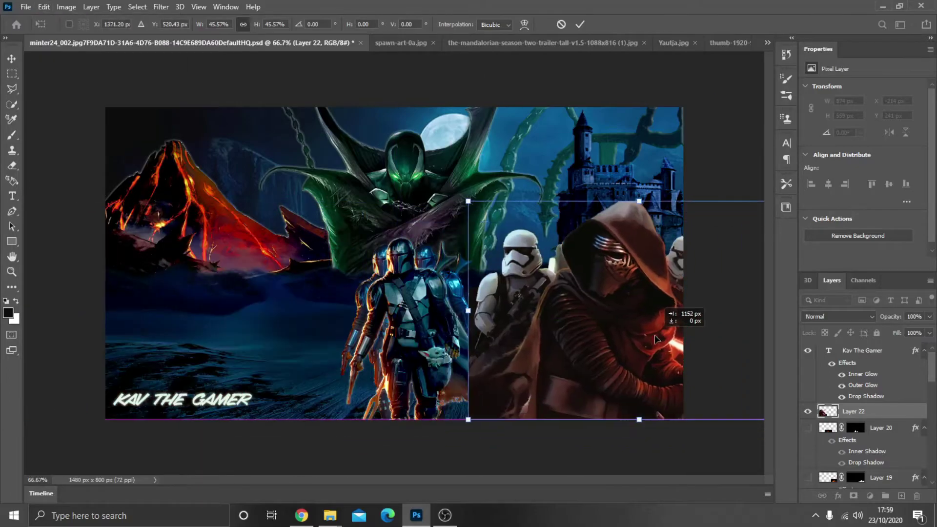
{"action": "left_click_drag", "start_coordinate": [469, 200], "coordinate": [554, 250]}
{"action": "left_click_drag", "start_coordinate": [630, 302], "coordinate": [557, 304]}
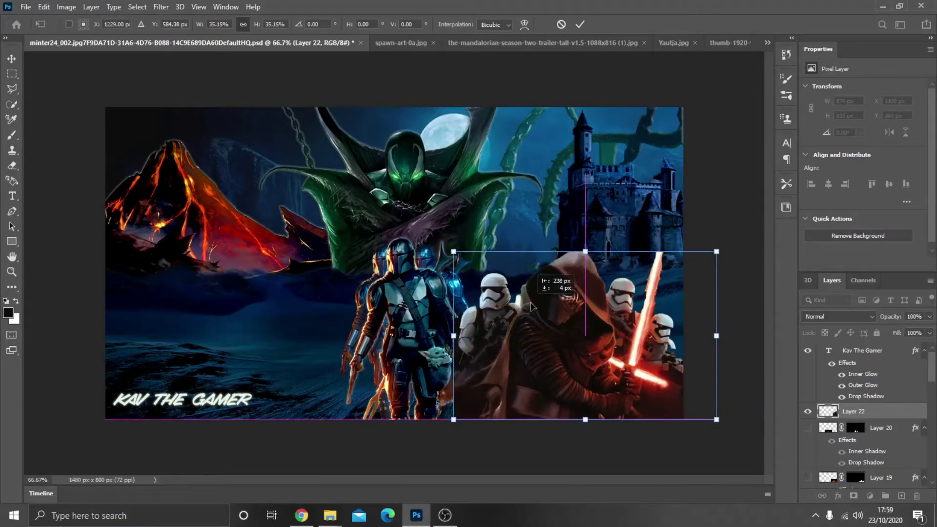
{"action": "left_click_drag", "start_coordinate": [487, 251], "coordinate": [474, 244]}
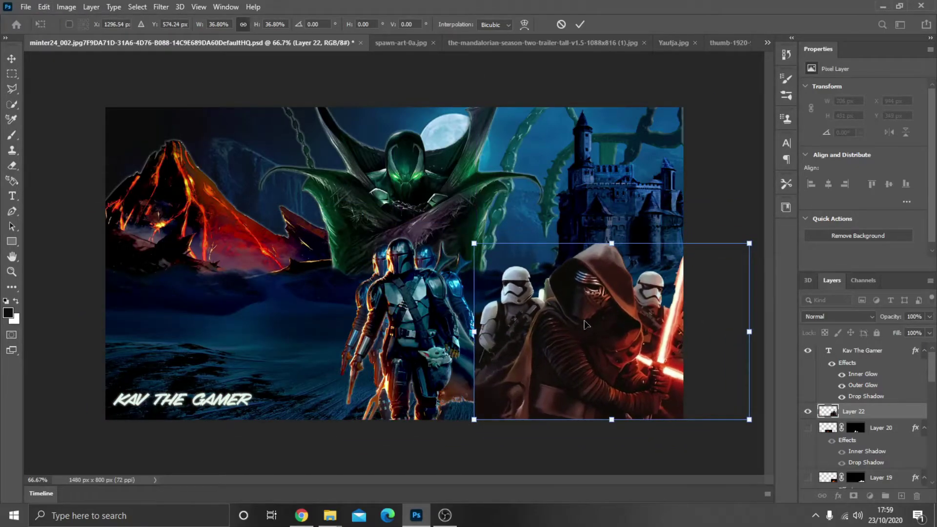
{"action": "left_click_drag", "start_coordinate": [586, 326], "coordinate": [589, 326]}
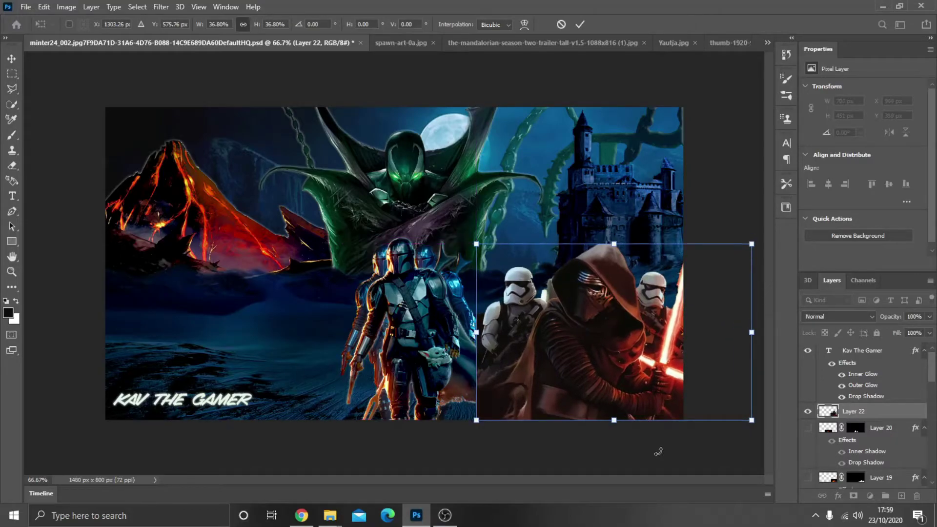
{"action": "key", "text": "Return"}
{"action": "key", "text": "w"}
{"action": "left_click_drag", "start_coordinate": [610, 359], "coordinate": [605, 385]}
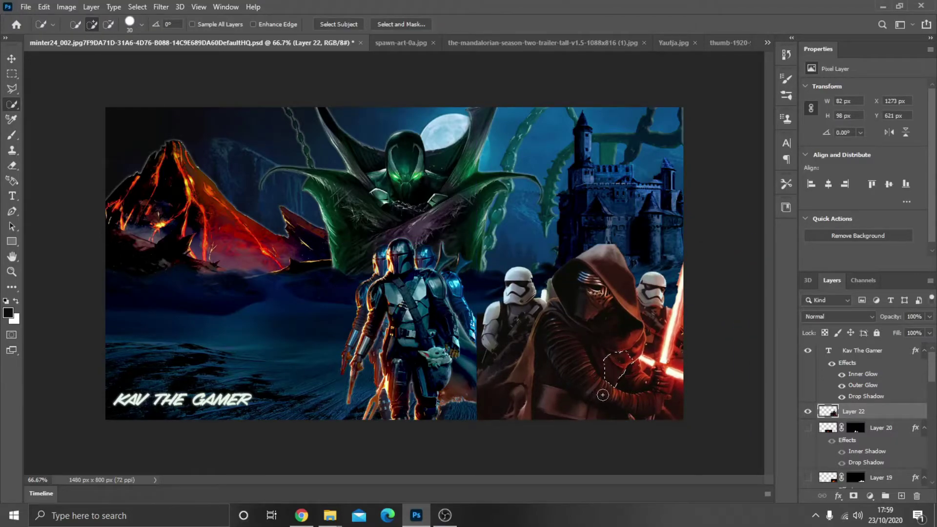
Open the Kylo Ren layer's Blending Options and cancel without changes
{"action": "right_click", "coordinate": [855, 413]}
{"action": "left_click", "coordinate": [722, 26]}
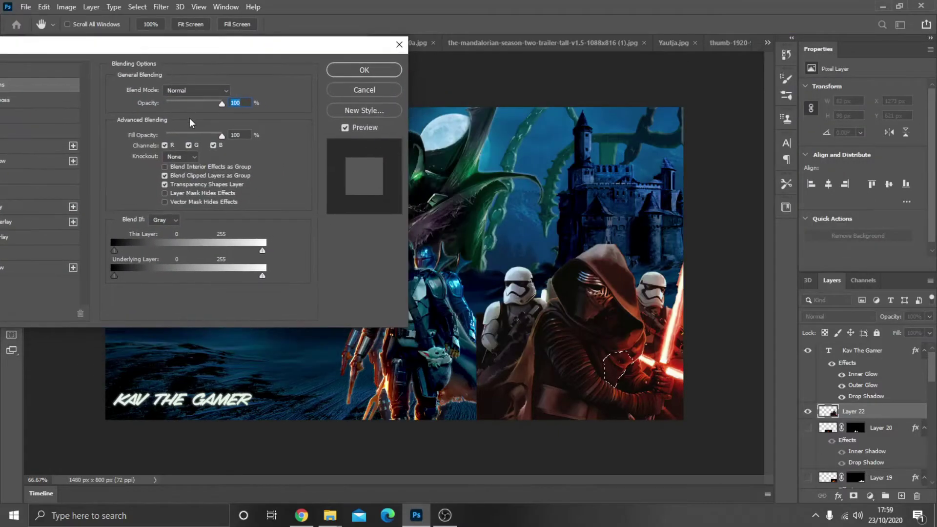
{"action": "mouse_move", "coordinate": [222, 104]}
{"action": "left_mouse_down"}
{"action": "mouse_move", "coordinate": [198, 106]}
{"action": "mouse_move", "coordinate": [211, 108]}
{"action": "left_mouse_up"}
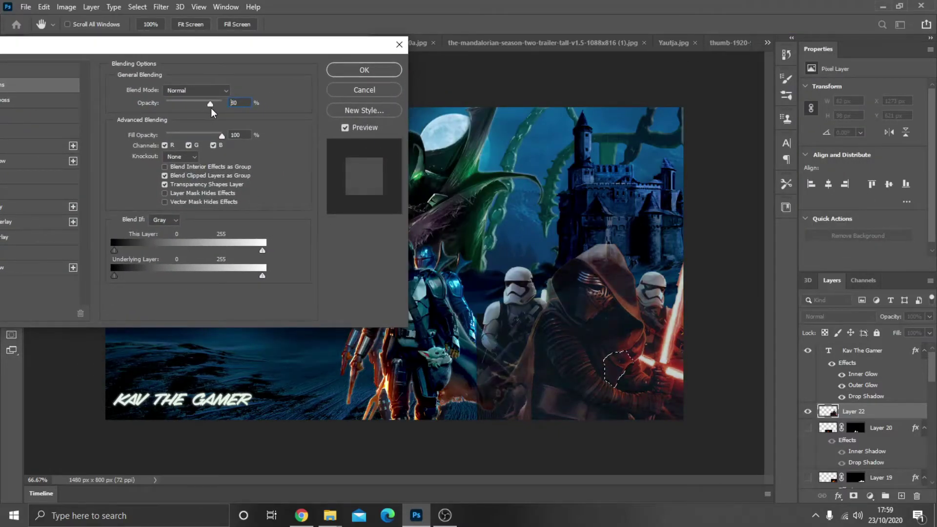
{"action": "left_click", "coordinate": [377, 92]}
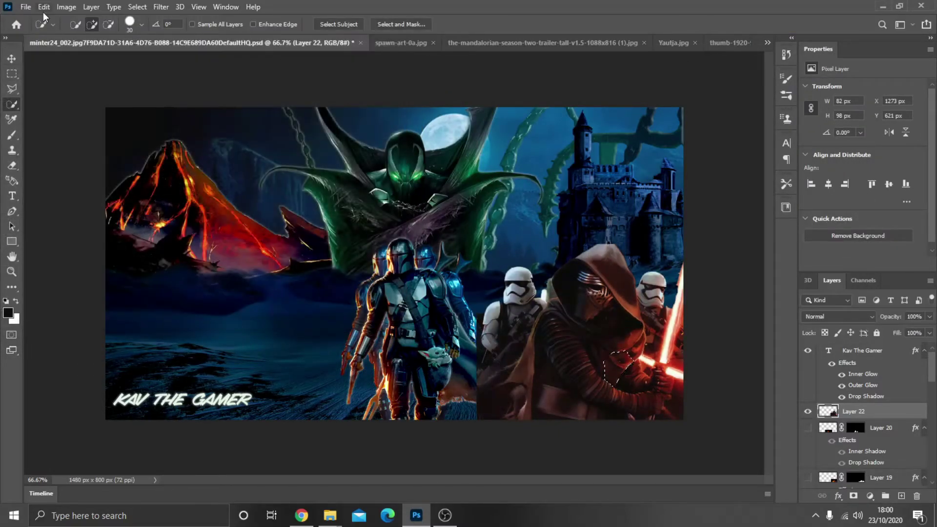
With Auto-Select off, drag the Kylo Ren layer to the lower left and back right
{"action": "key", "text": "v"}
{"action": "left_click", "coordinate": [67, 25]}
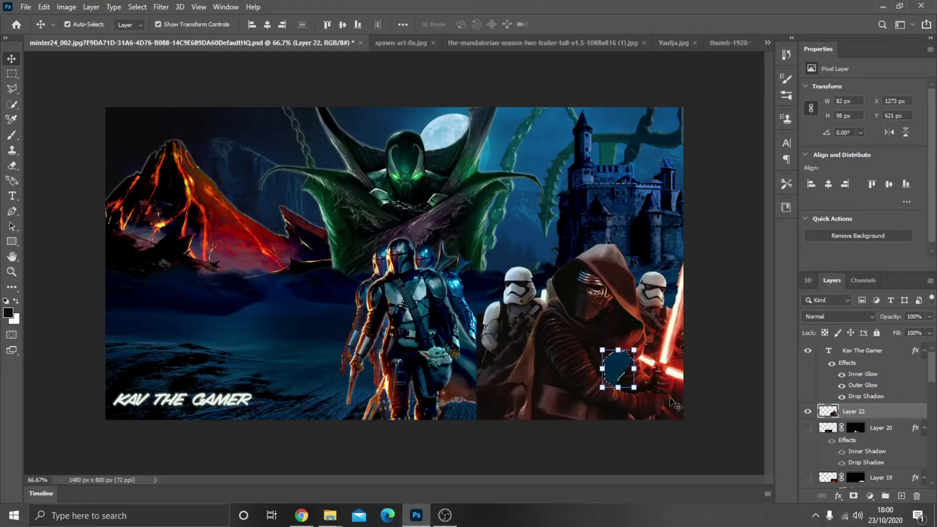
{"action": "left_click_drag", "start_coordinate": [642, 387], "coordinate": [213, 360]}
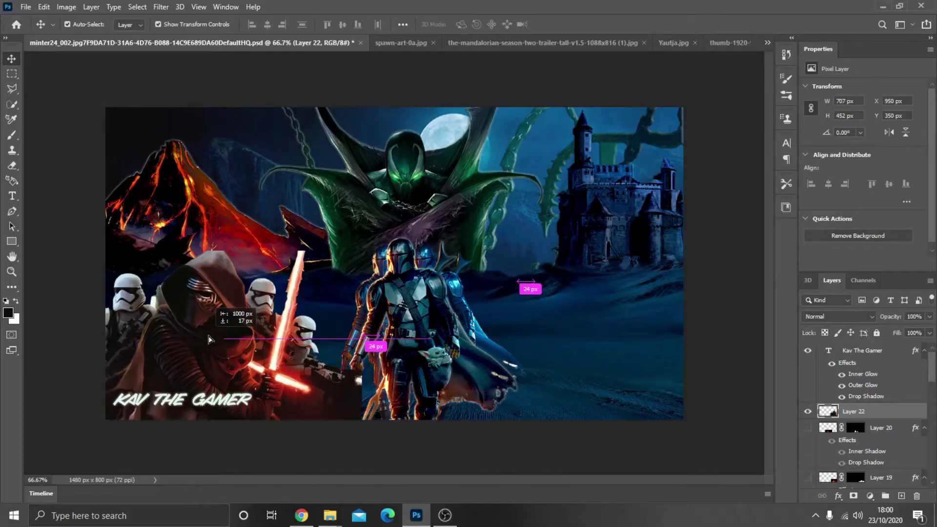
{"action": "left_click_drag", "start_coordinate": [213, 360], "coordinate": [595, 332]}
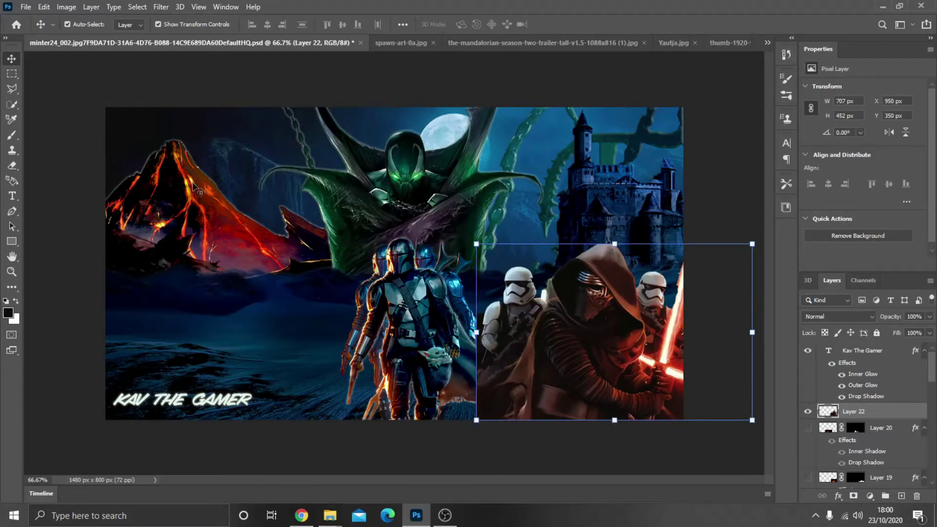
{"action": "left_click", "coordinate": [94, 7]}
{"action": "mouse_move", "coordinate": [137, 7]}
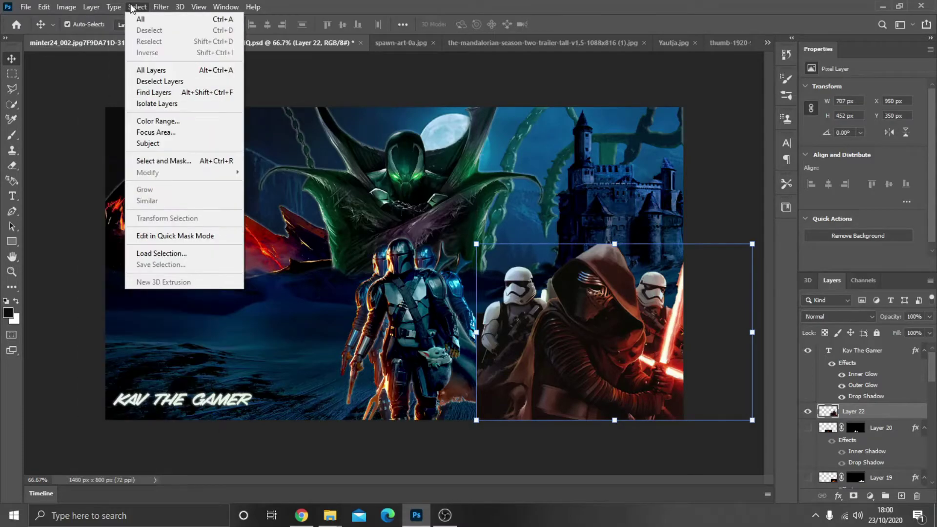
In Select and Mask, quick-select Kylo Ren and the stormtroopers, brush edges, and output a mask
{"action": "left_click", "coordinate": [163, 161]}
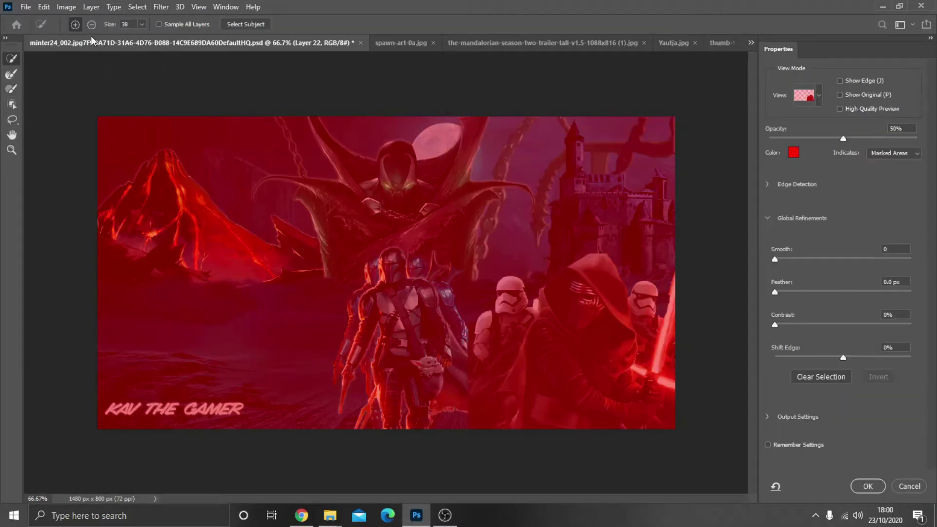
{"action": "left_click", "coordinate": [559, 350]}
{"action": "left_click", "coordinate": [512, 361]}
{"action": "left_click_drag", "start_coordinate": [585, 273], "coordinate": [629, 308]}
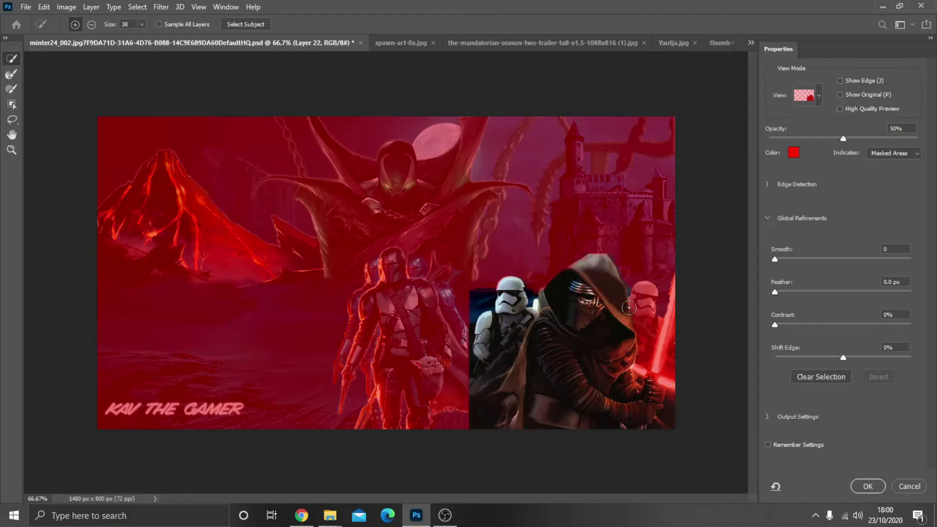
{"action": "left_click", "coordinate": [630, 307]}
{"action": "mouse_move", "coordinate": [644, 266]}
{"action": "left_mouse_down"}
{"action": "mouse_move", "coordinate": [492, 284]}
{"action": "mouse_move", "coordinate": [466, 389]}
{"action": "left_mouse_up"}
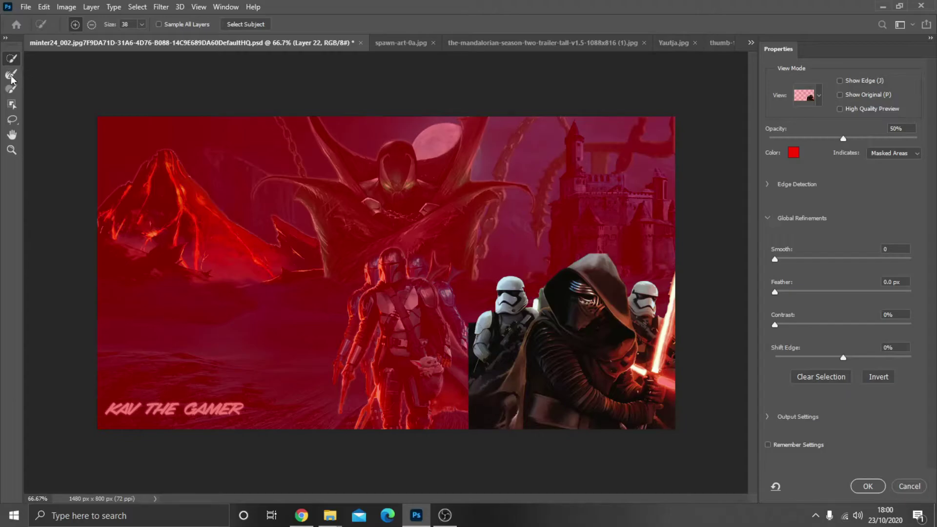
{"action": "left_click", "coordinate": [12, 88]}
{"action": "key", "text": "ctrl+plus"}
{"action": "key", "text": "ctrl+plus"}
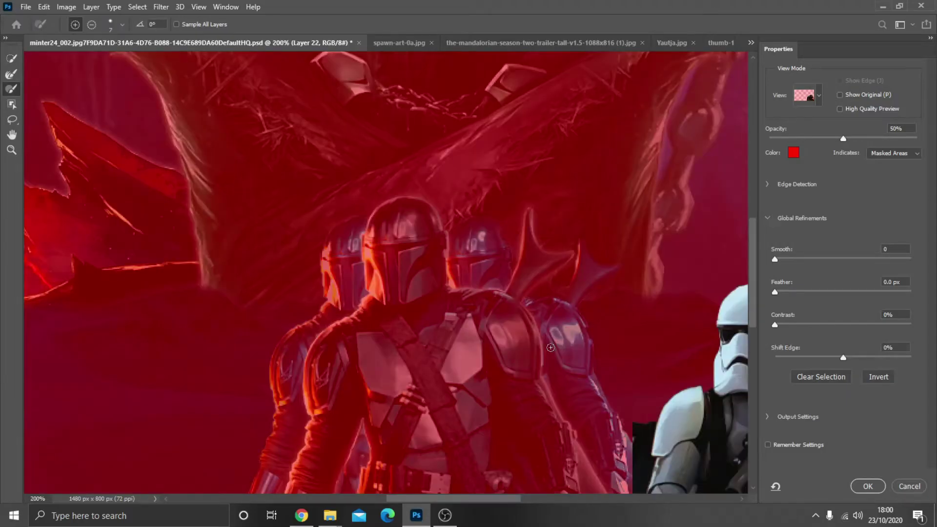
{"action": "mouse_move", "coordinate": [551, 348]}
{"action": "left_mouse_down"}
{"action": "mouse_move", "coordinate": [398, 325]}
{"action": "mouse_move", "coordinate": [382, 345]}
{"action": "left_mouse_up"}
{"action": "key", "text": "ctrl+plus"}
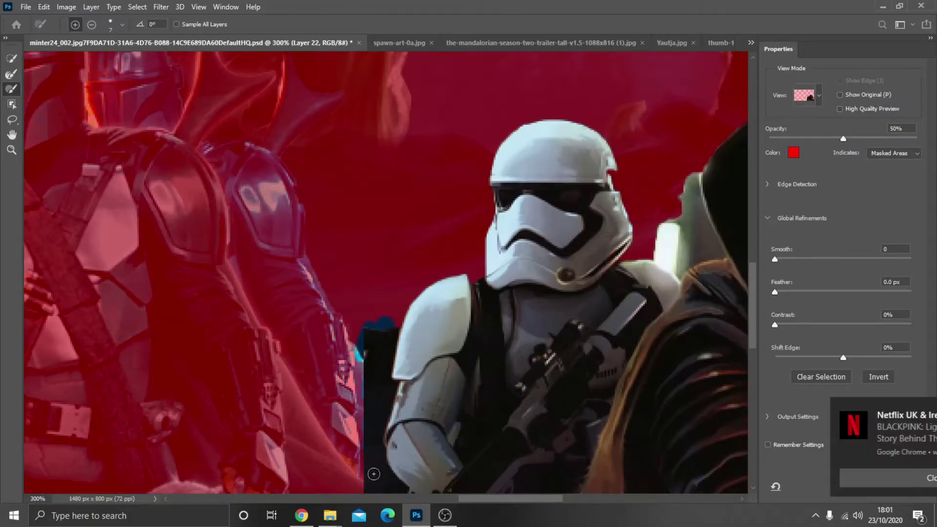
{"action": "left_click", "coordinate": [772, 479]}
{"action": "scroll", "coordinate": [377, 383], "scroll_direction": "down", "scroll_amount": 3}
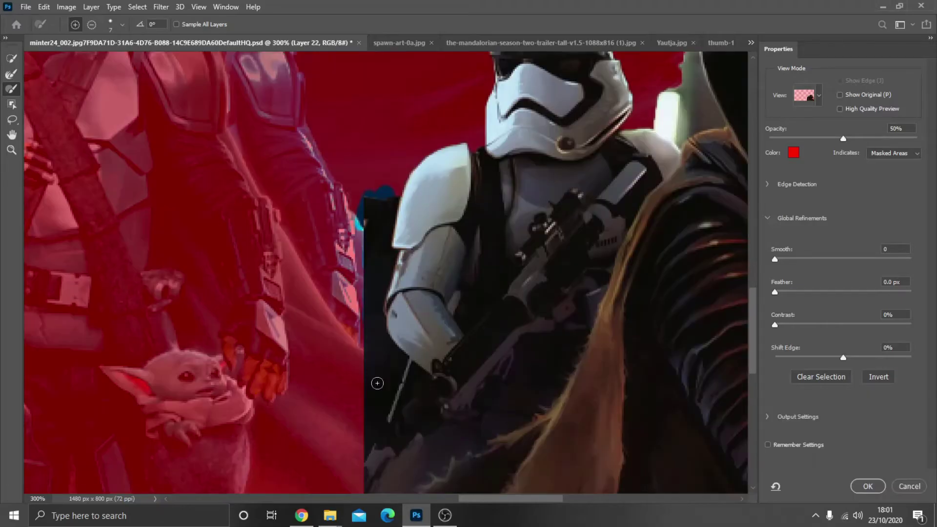
{"action": "key", "text": "Return"}
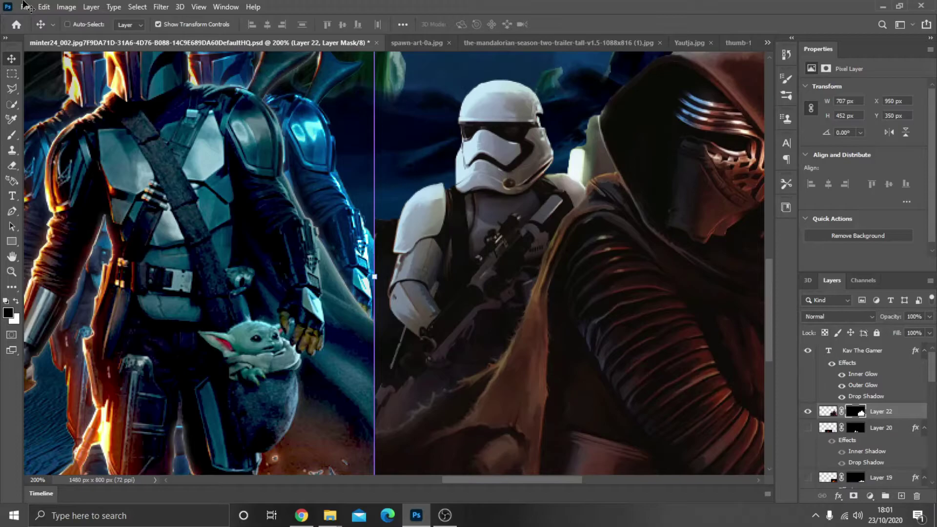
Reopen Select and Mask in red overlay view and brush-refine the mask edge near the Mandalorian
{"action": "left_click", "coordinate": [91, 6]}
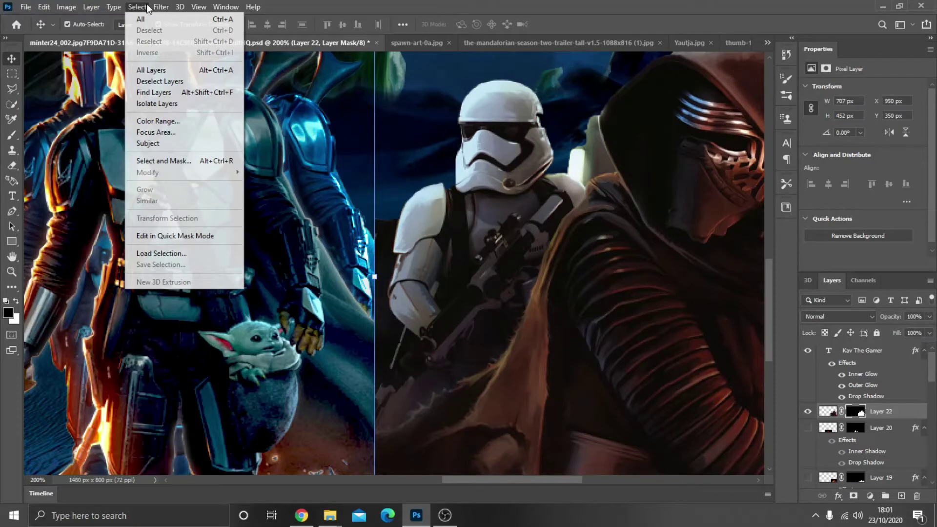
{"action": "key", "text": "alt+ctrl+r"}
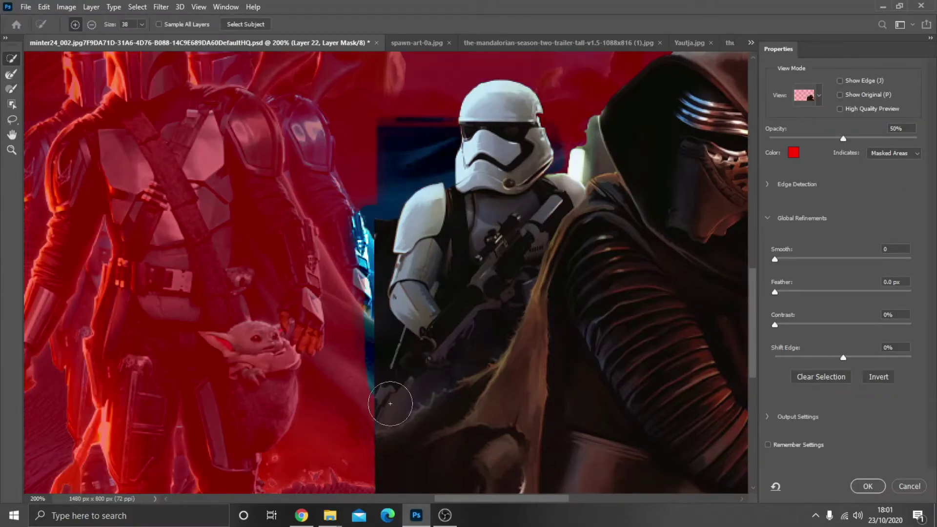
{"action": "left_click", "coordinate": [806, 96]}
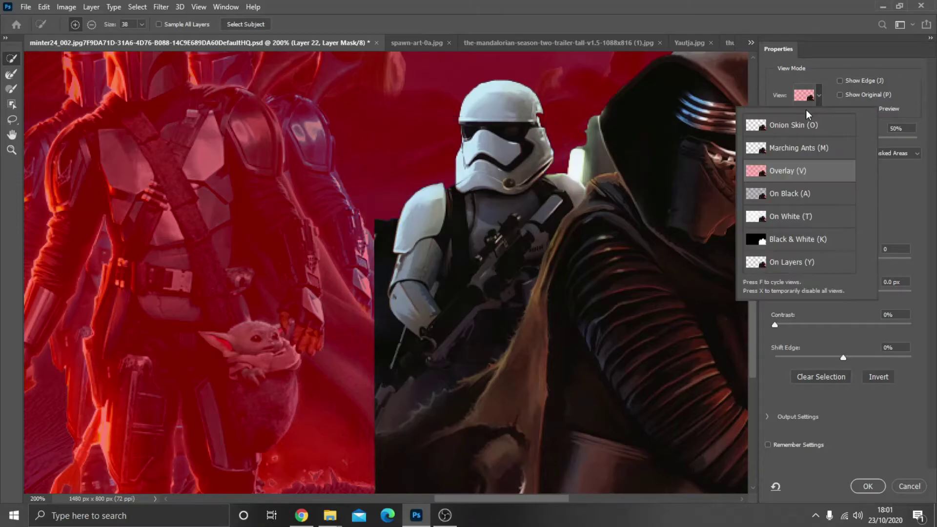
{"action": "left_click", "coordinate": [377, 242]}
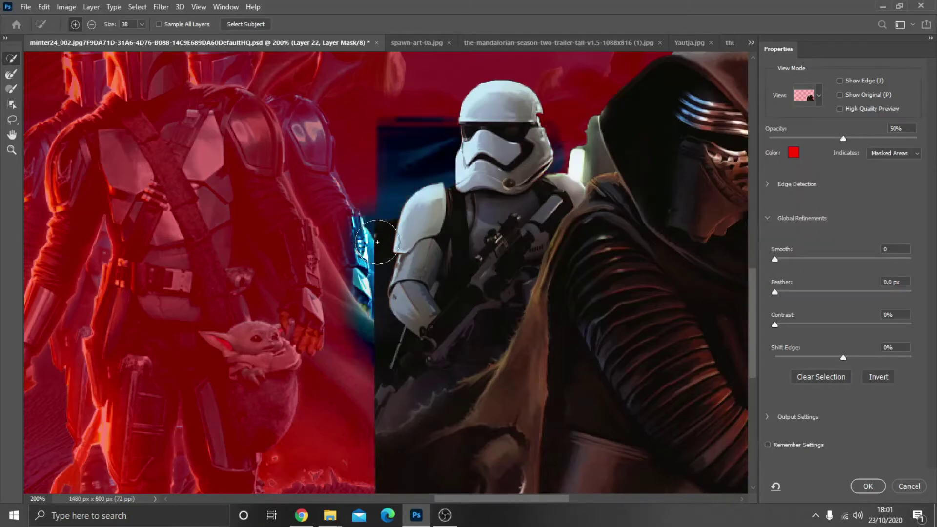
{"action": "scroll", "coordinate": [577, 302], "scroll_direction": "up", "scroll_amount": 2}
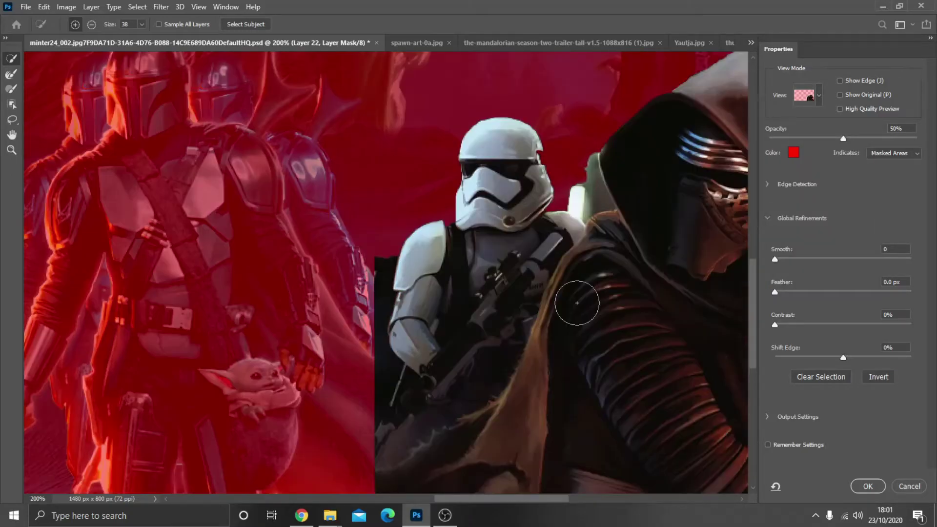
{"action": "key", "text": "ctrl+minus"}
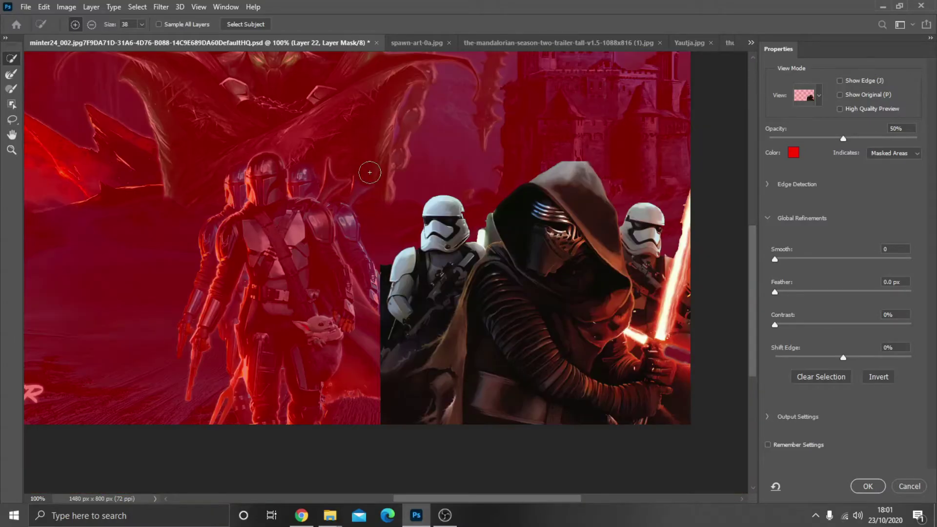
{"action": "left_click_drag", "start_coordinate": [369, 172], "coordinate": [443, 309]}
{"action": "key", "text": "ctrl+z"}
{"action": "left_click", "coordinate": [12, 88]}
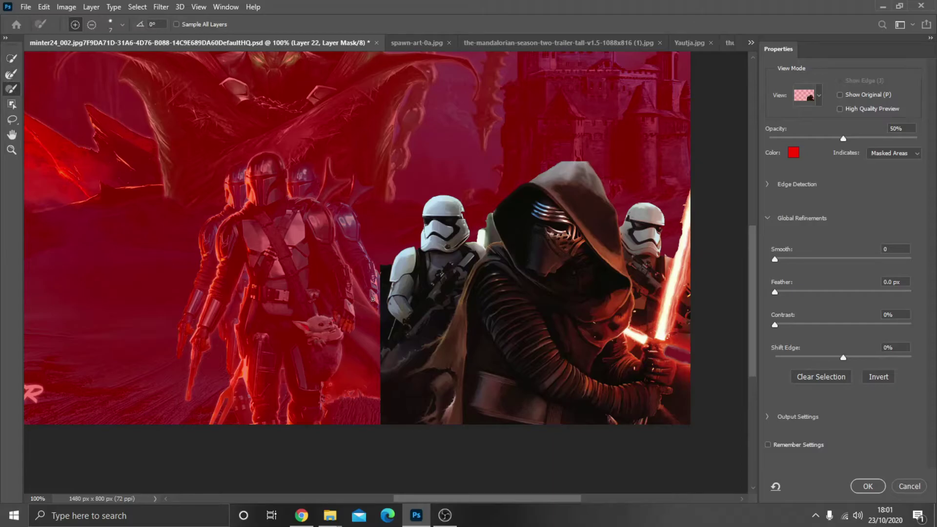
{"action": "left_click_drag", "start_coordinate": [375, 308], "coordinate": [378, 310]}
{"action": "key", "text": "Return"}
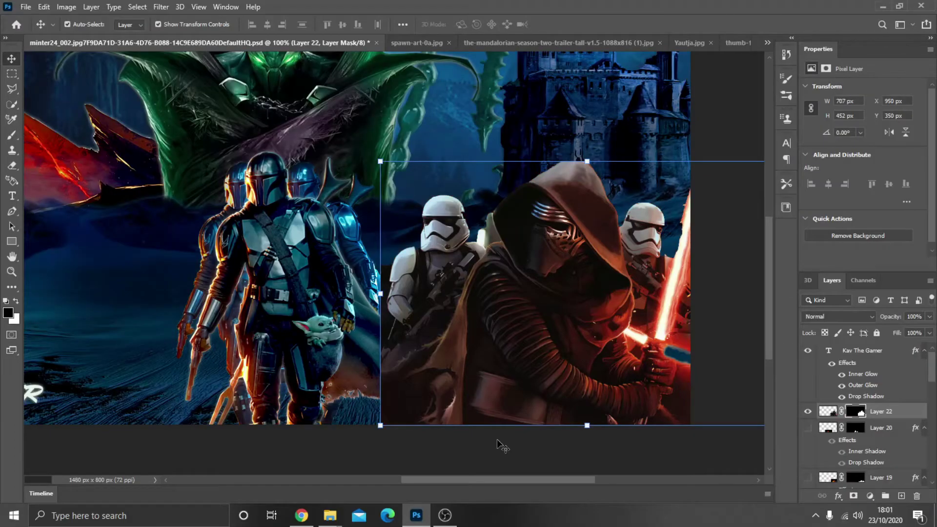
Delete the masked Kylo Ren layer (Layer 22) from the banner
{"action": "left_click", "coordinate": [499, 451]}
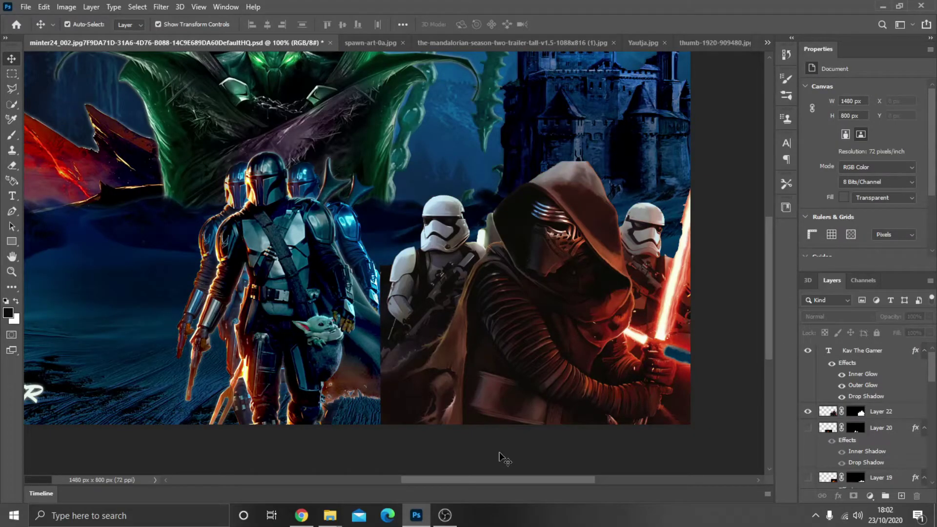
{"action": "left_click", "coordinate": [540, 323]}
{"action": "key", "text": "Delete"}
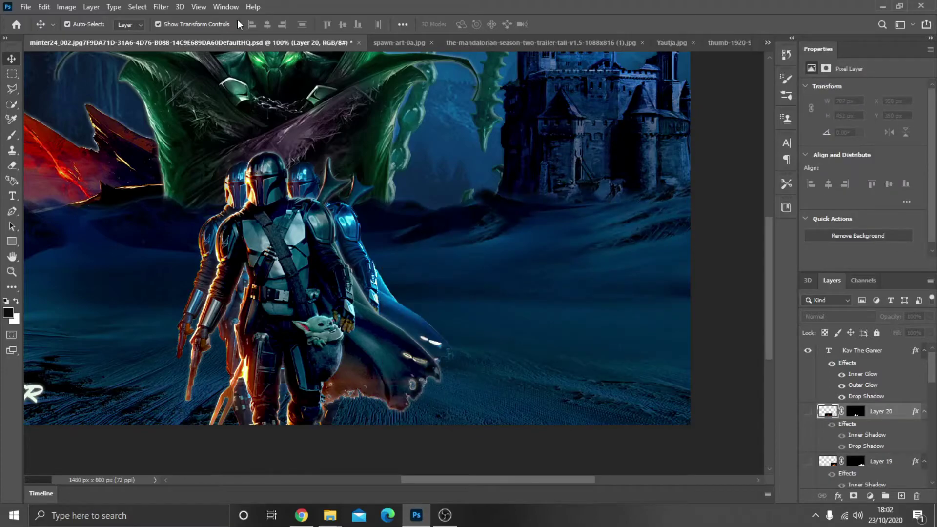
In the thumb-1920-653800.jpg tab, clear the selection and quick-select the figures anew
{"action": "mouse_move", "coordinate": [730, 43]}
{"action": "left_mouse_down"}
{"action": "mouse_move", "coordinate": [564, 162]}
{"action": "mouse_move", "coordinate": [14, 119]}
{"action": "left_mouse_up"}
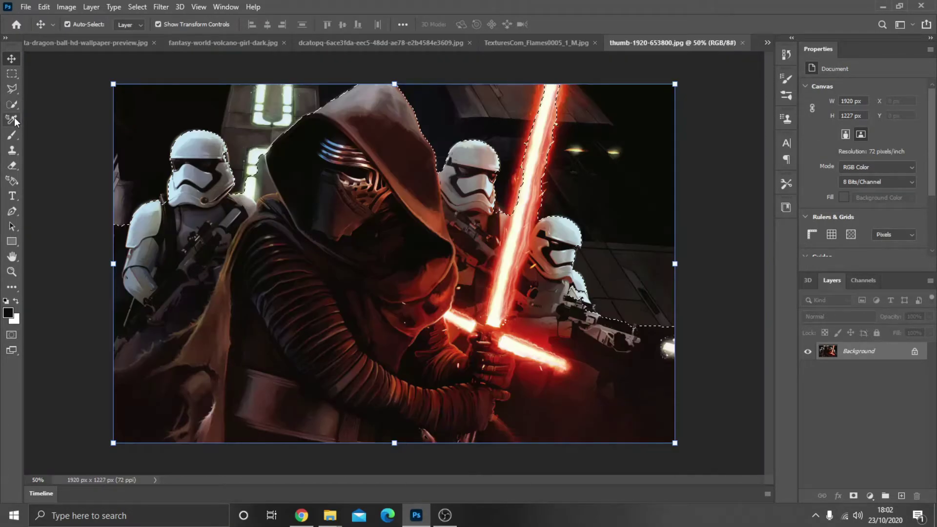
{"action": "left_click", "coordinate": [12, 104]}
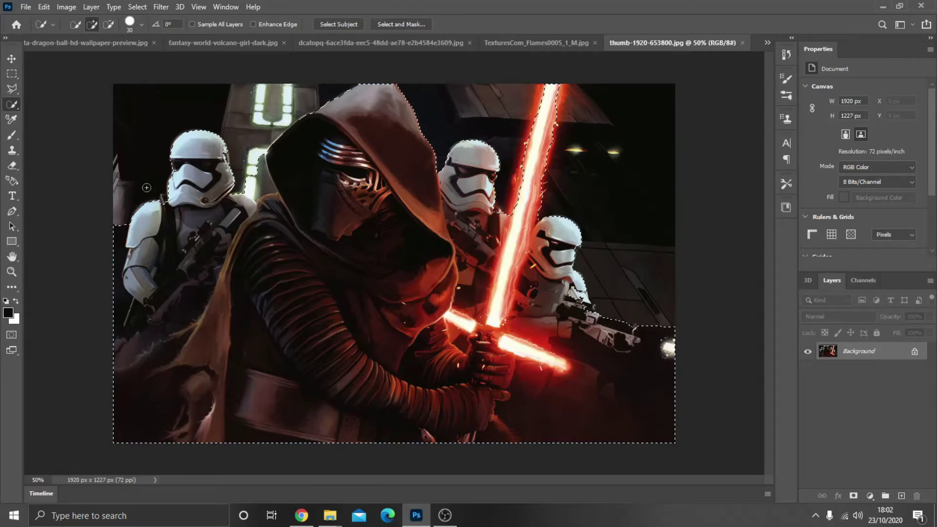
{"action": "key", "text": "ctrl+d"}
{"action": "left_click", "coordinate": [167, 358]}
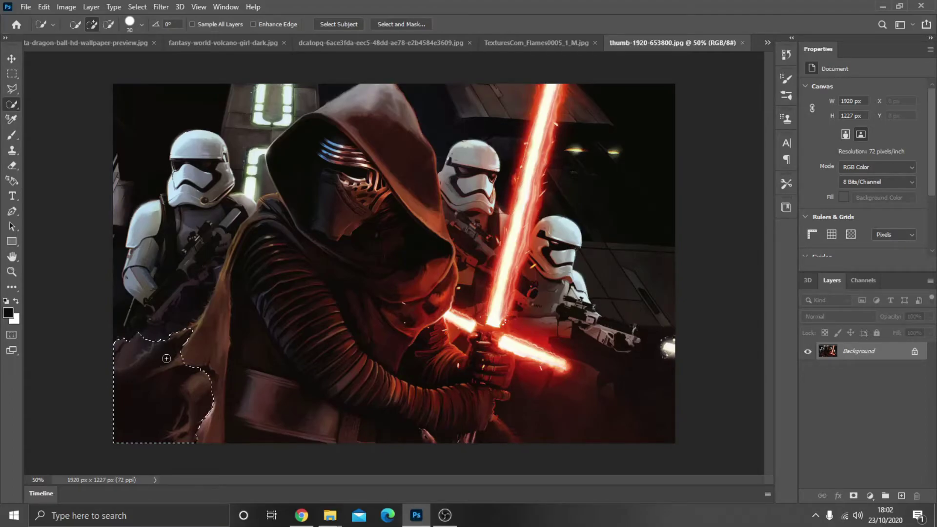
{"action": "mouse_move", "coordinate": [166, 358]}
{"action": "left_mouse_down"}
{"action": "mouse_move", "coordinate": [495, 434]}
{"action": "mouse_move", "coordinate": [347, 219]}
{"action": "mouse_move", "coordinate": [517, 341]}
{"action": "mouse_move", "coordinate": [493, 229]}
{"action": "mouse_move", "coordinate": [536, 263]}
{"action": "mouse_move", "coordinate": [516, 283]}
{"action": "mouse_move", "coordinate": [539, 86]}
{"action": "mouse_move", "coordinate": [149, 254]}
{"action": "mouse_move", "coordinate": [132, 175]}
{"action": "left_mouse_up"}
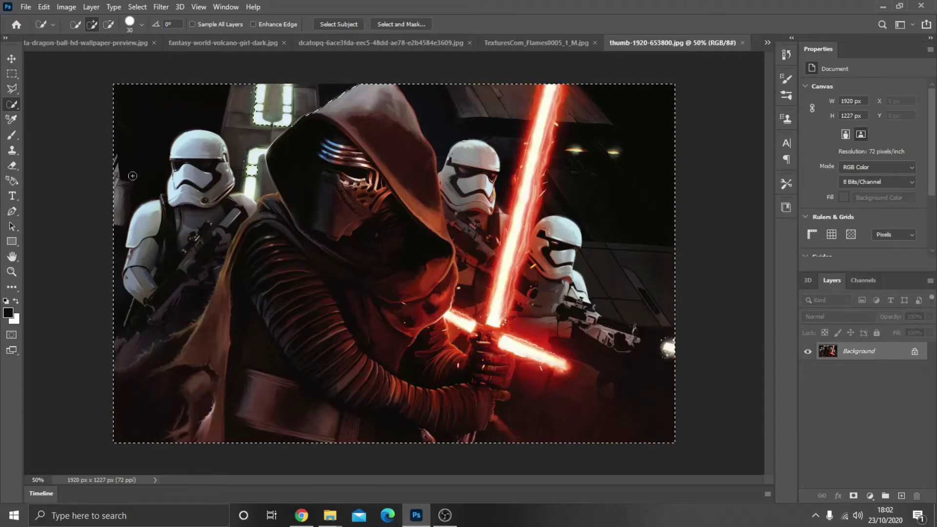
Paste the Kylo Ren copy into the banner document as a new layer
{"action": "left_click", "coordinate": [768, 42]}
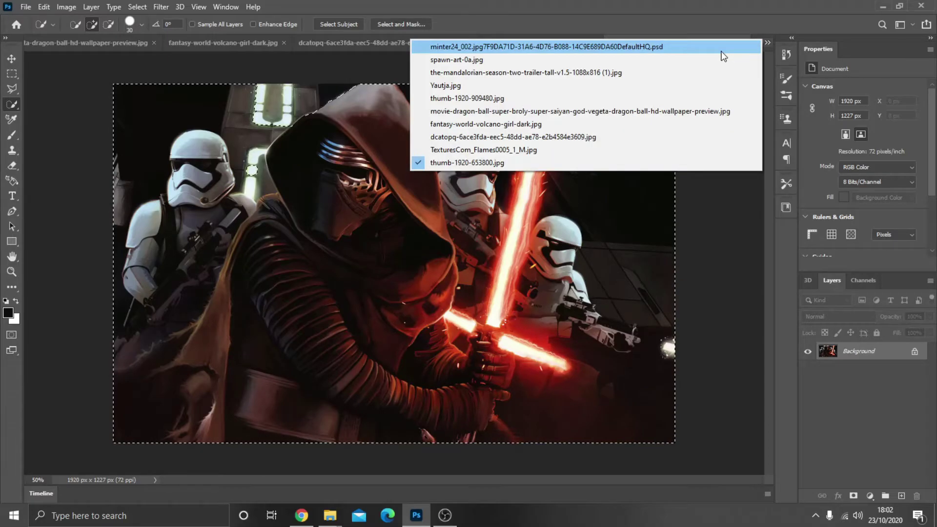
{"action": "left_click", "coordinate": [724, 47]}
{"action": "key", "text": "ctrl+v"}
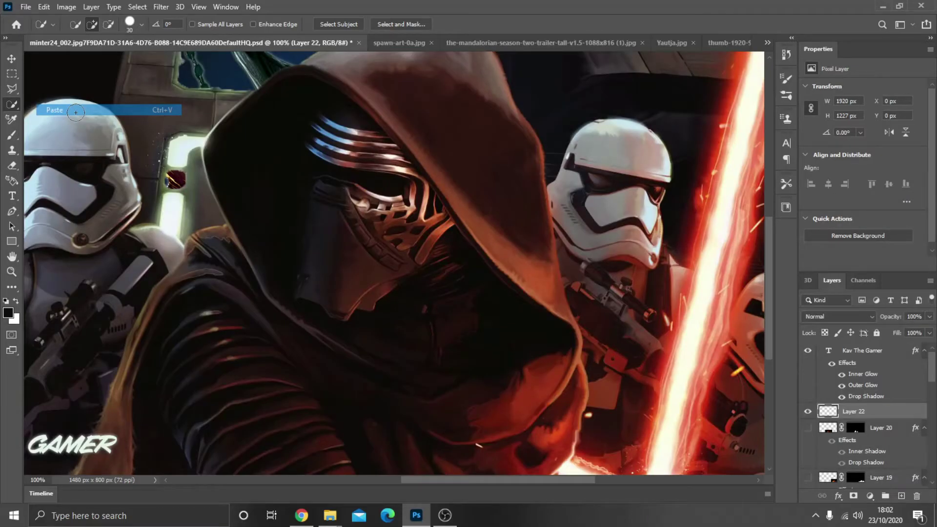
{"action": "key", "text": "ctrl+minus"}
{"action": "key", "text": "ctrl+minus"}
{"action": "left_click", "coordinate": [44, 7]}
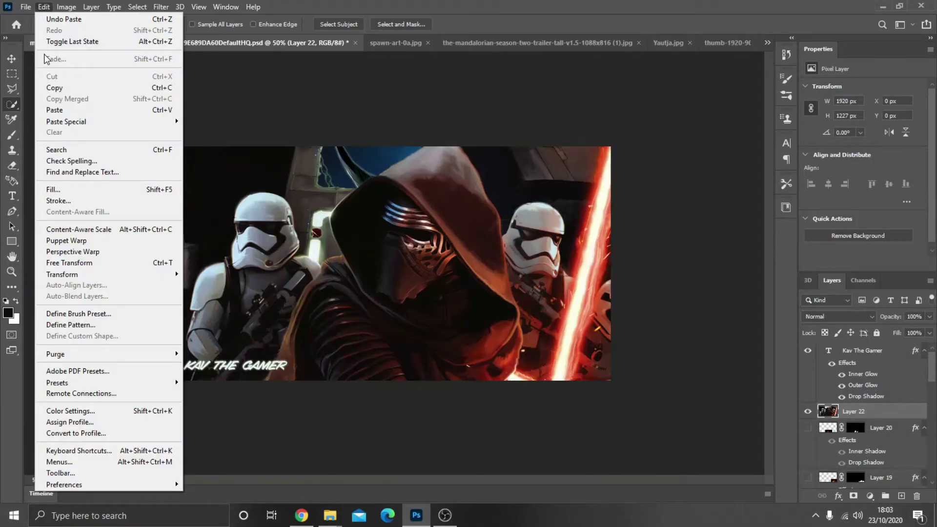
{"action": "left_click", "coordinate": [70, 262]}
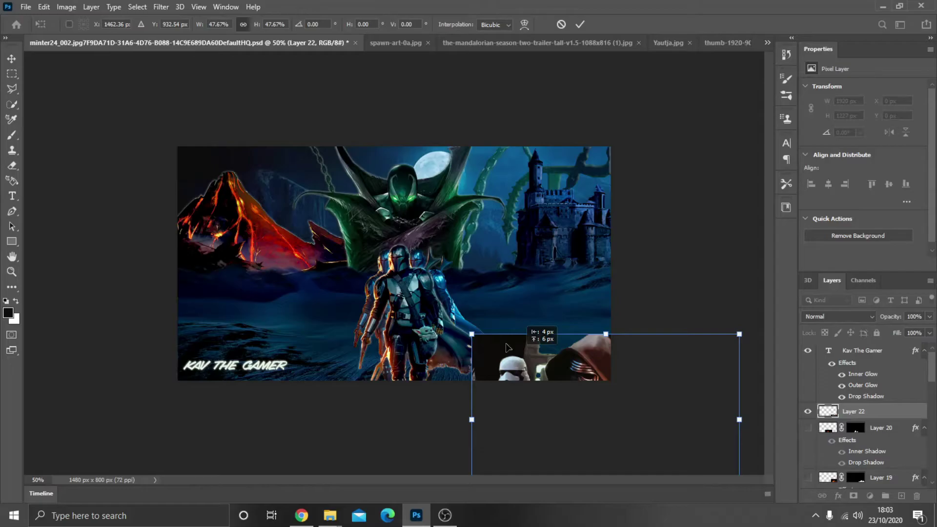
{"action": "left_click", "coordinate": [136, 7]}
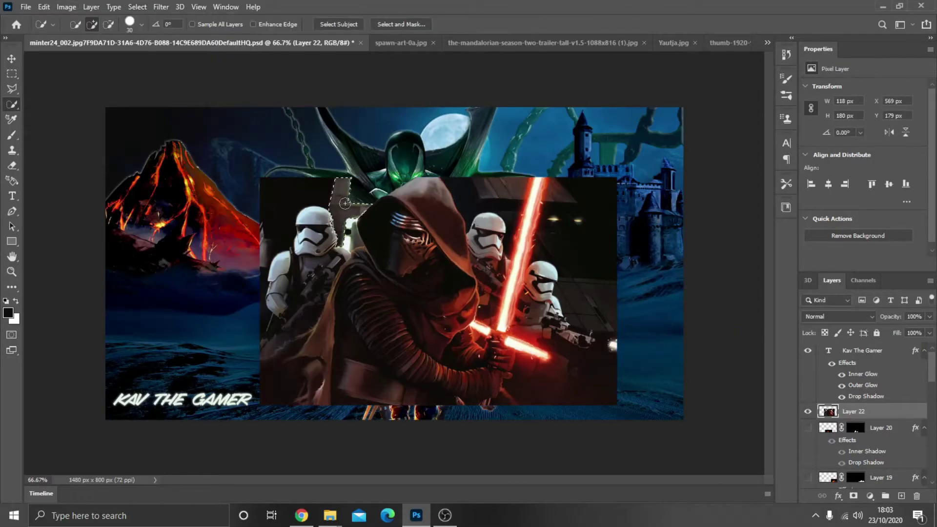
{"action": "key", "text": "v"}
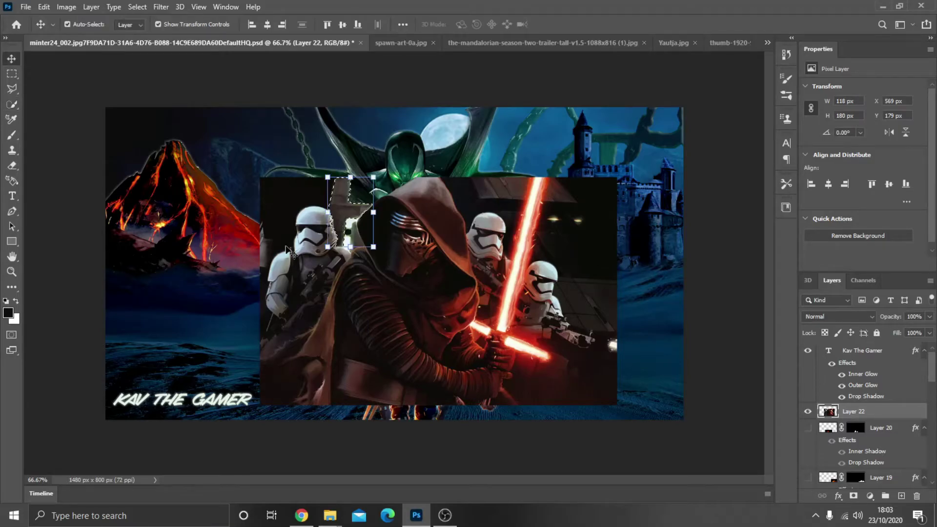
Delete the dark background patches beside the left stormtrooper and above its helmet
{"action": "key", "text": "Delete"}
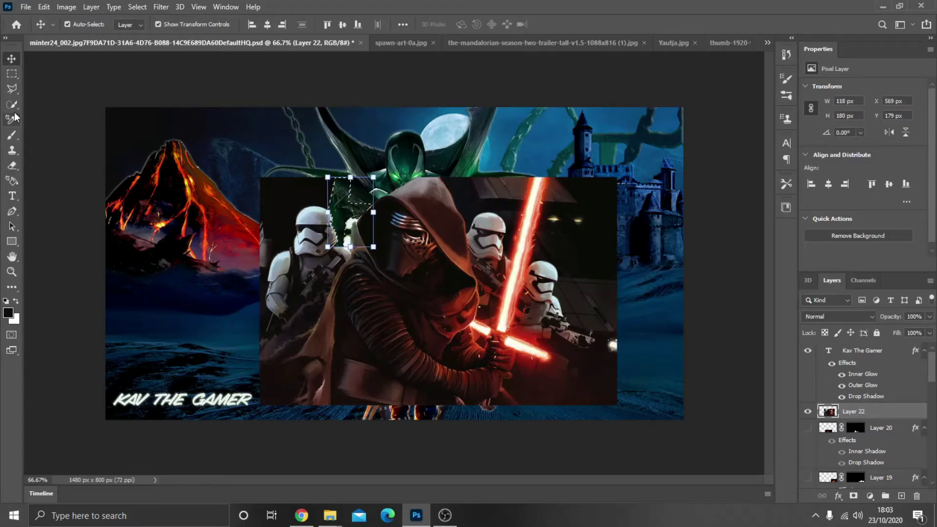
{"action": "left_click", "coordinate": [12, 104]}
{"action": "mouse_move", "coordinate": [312, 195]}
{"action": "left_mouse_down"}
{"action": "mouse_move", "coordinate": [272, 255]}
{"action": "mouse_move", "coordinate": [263, 322]}
{"action": "left_mouse_up"}
{"action": "key", "text": "Delete"}
{"action": "key", "text": "ctrl+d"}
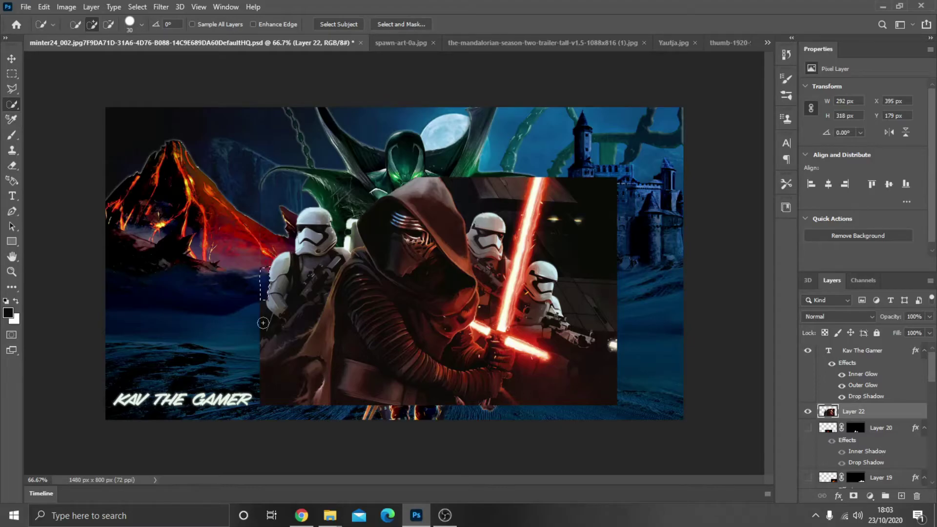
{"action": "key", "text": "Delete"}
{"action": "key", "text": "ctrl+d"}
{"action": "left_click_drag", "start_coordinate": [464, 214], "coordinate": [474, 191]}
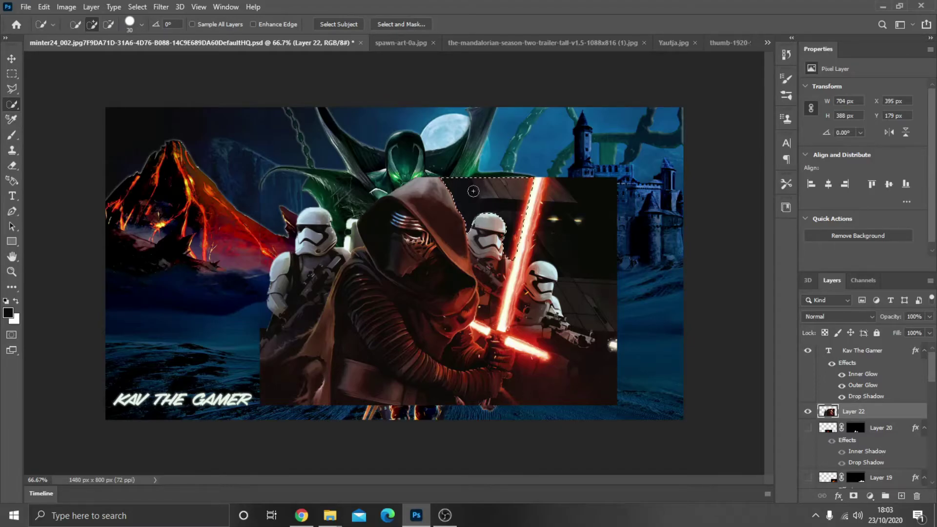
{"action": "key", "text": "Delete"}
{"action": "key", "text": "ctrl+d"}
Select the dark area right of the lightsaber and shrink the picture beside the Mandalorian
{"action": "left_click_drag", "start_coordinate": [576, 205], "coordinate": [603, 376]}
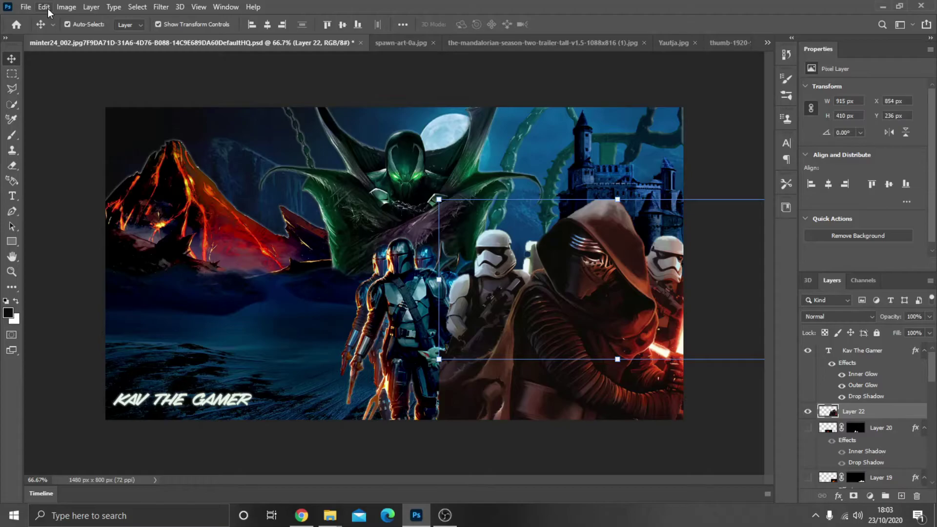
{"action": "mouse_move", "coordinate": [438, 200]}
{"action": "left_mouse_down"}
{"action": "mouse_move", "coordinate": [510, 234]}
{"action": "mouse_move", "coordinate": [423, 191]}
{"action": "left_mouse_up"}
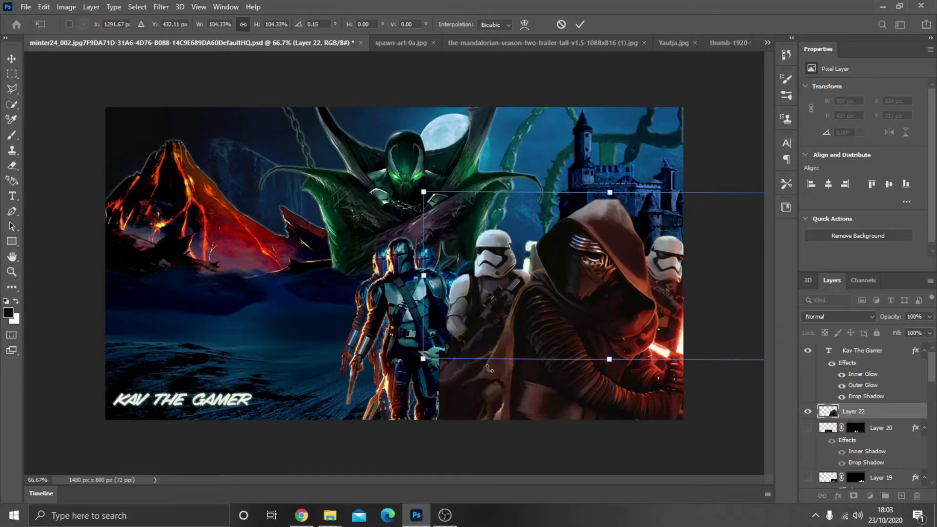
{"action": "key", "text": "Return"}
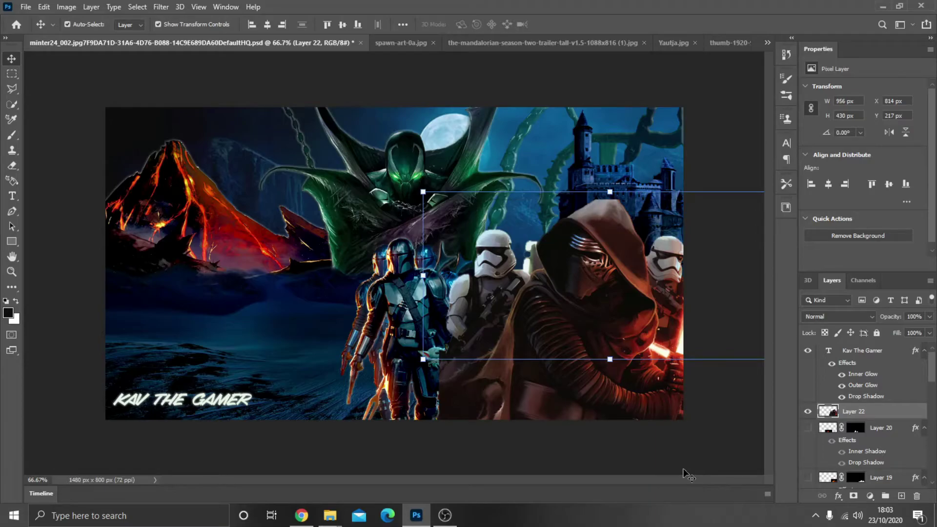
Reselect the Kylo Ren layer and shift it slightly left so his lightsaber shows beside the stormtroopers
{"action": "left_click", "coordinate": [683, 470]}
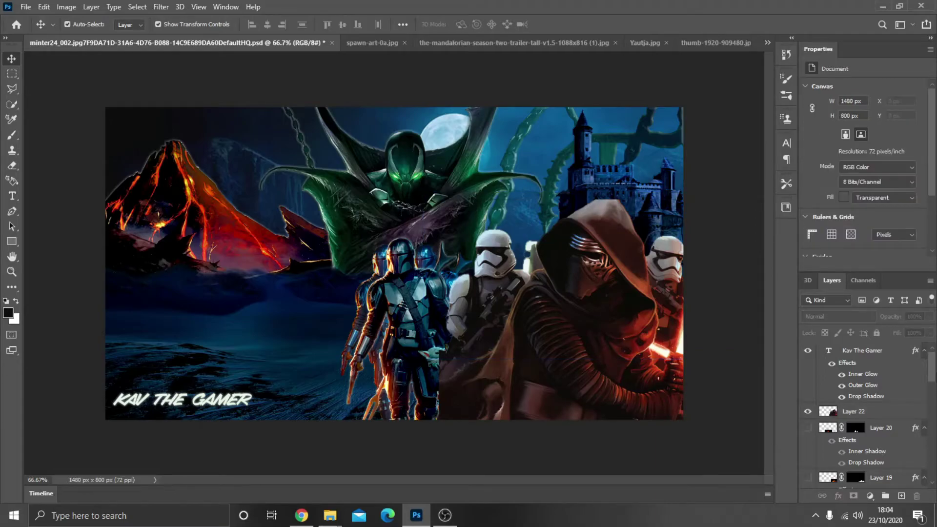
{"action": "scroll", "coordinate": [823, 410], "scroll_direction": "down", "scroll_amount": 1}
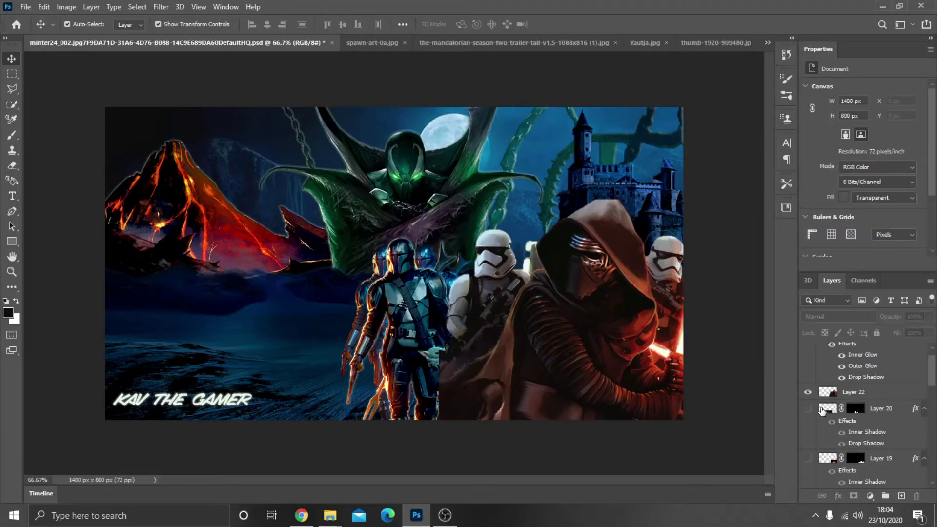
{"action": "left_click", "coordinate": [829, 392]}
{"action": "left_click_drag", "start_coordinate": [426, 200], "coordinate": [490, 230]}
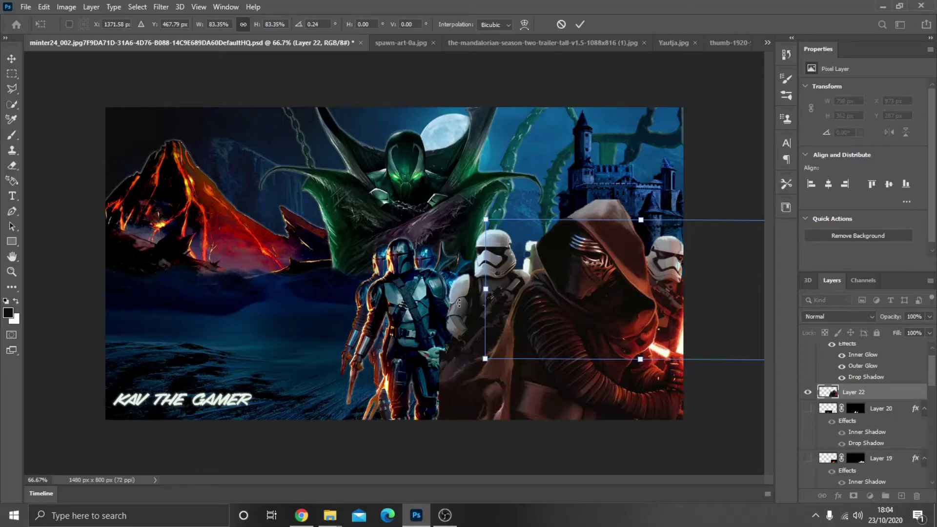
{"action": "key", "text": "ctrl+z"}
{"action": "left_click", "coordinate": [537, 449]}
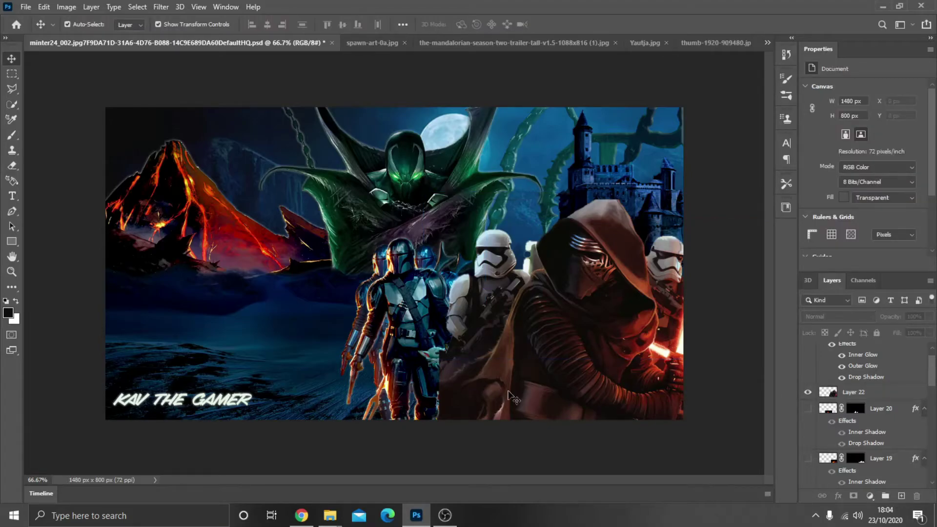
{"action": "left_click_drag", "start_coordinate": [508, 394], "coordinate": [524, 355]}
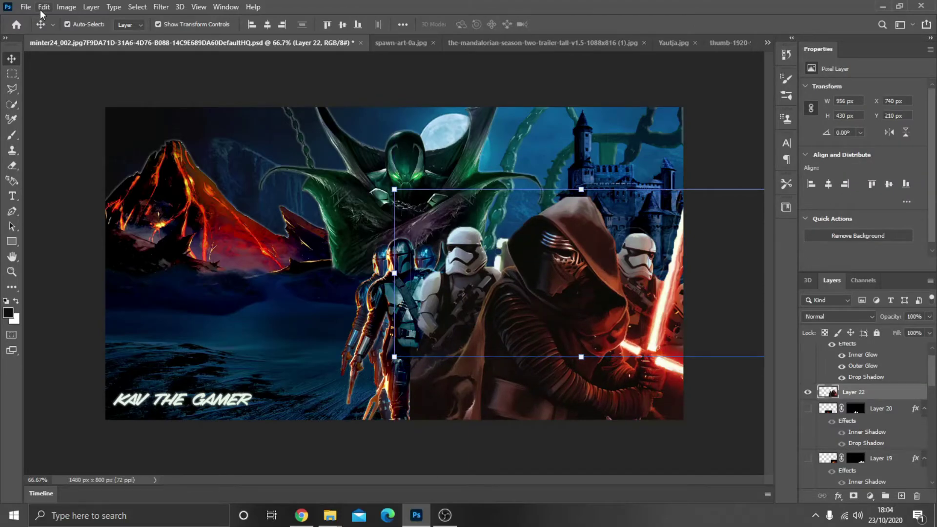
{"action": "key", "text": "ctrl+t"}
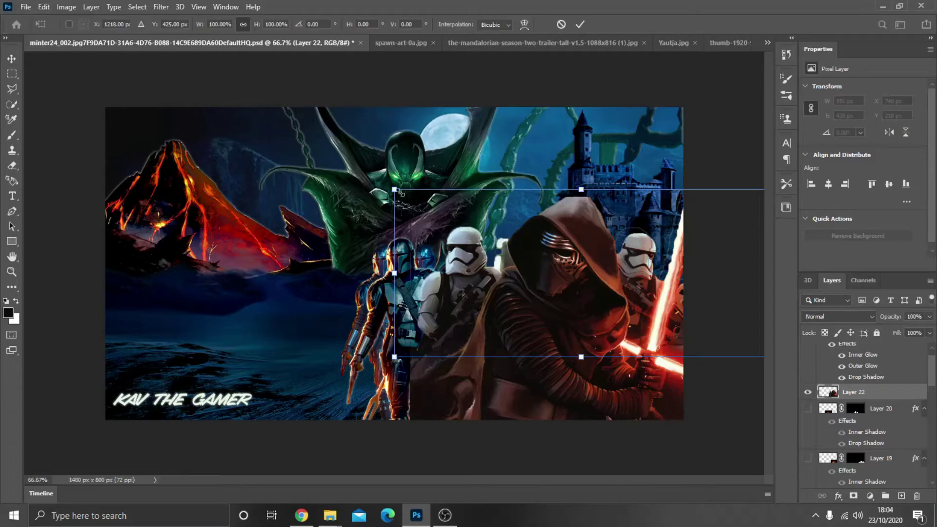
Scale the pasted Kylo Ren copy (Layer 23) down slightly over the banner's centre and commit it
{"action": "left_click_drag", "start_coordinate": [401, 193], "coordinate": [435, 208]}
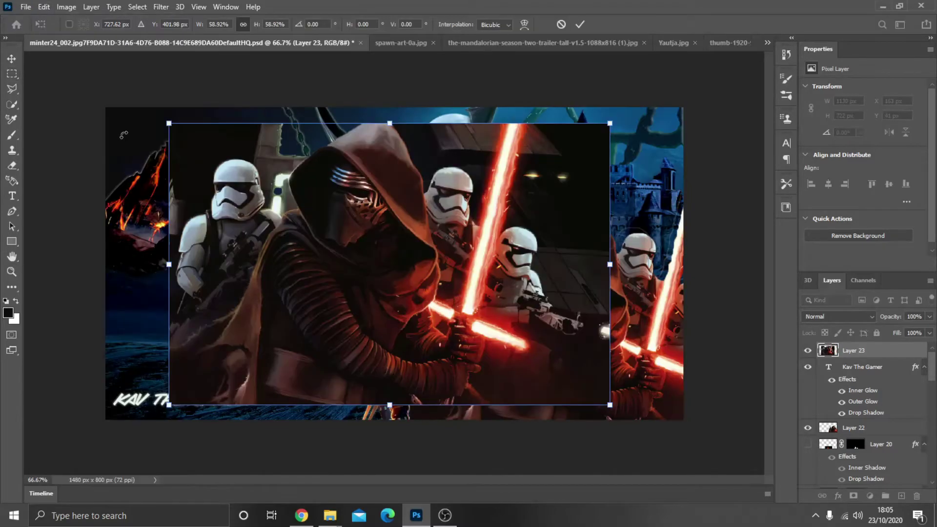
{"action": "key", "text": "Return"}
{"action": "left_click", "coordinate": [137, 7]}
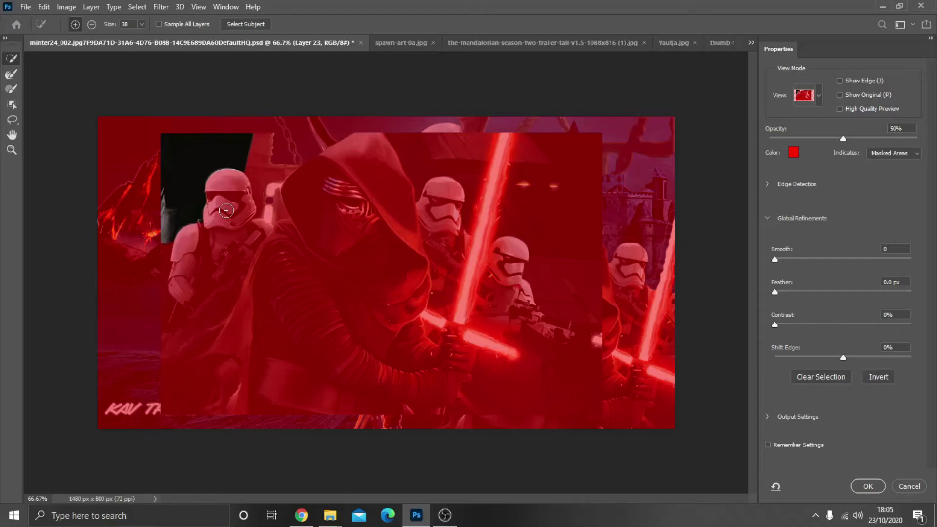
In Select and Mask, paint Kylo Ren and the stormtroopers into the selection with Quick Selection
{"action": "left_click", "coordinate": [226, 210]}
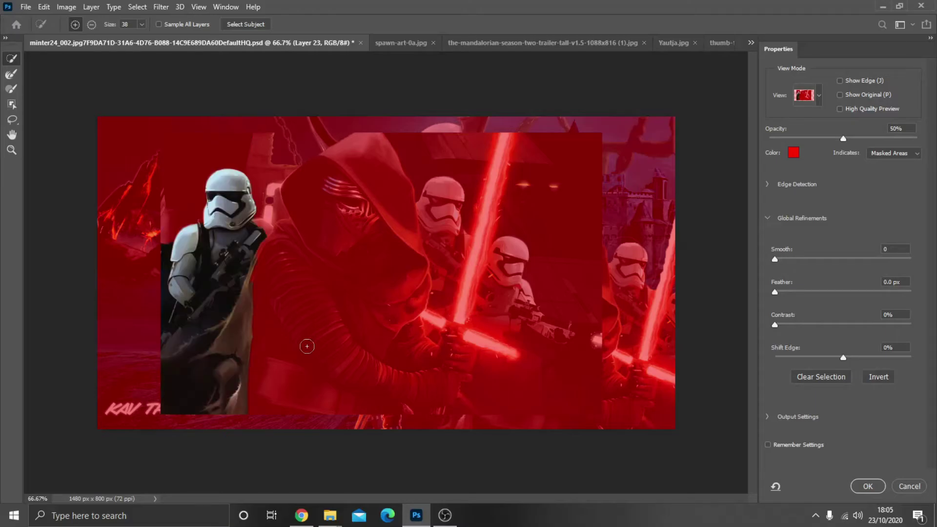
{"action": "left_click_drag", "start_coordinate": [307, 346], "coordinate": [419, 356]}
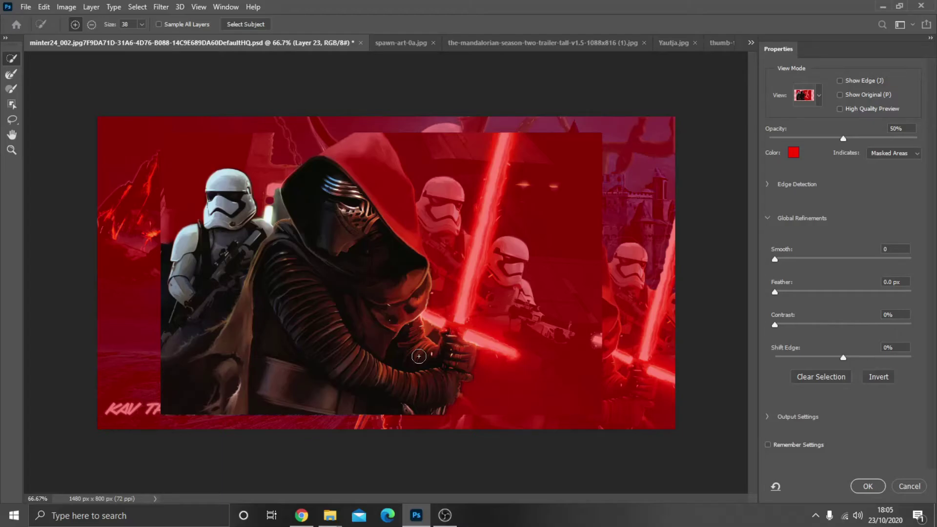
{"action": "left_click_drag", "start_coordinate": [419, 356], "coordinate": [443, 331]}
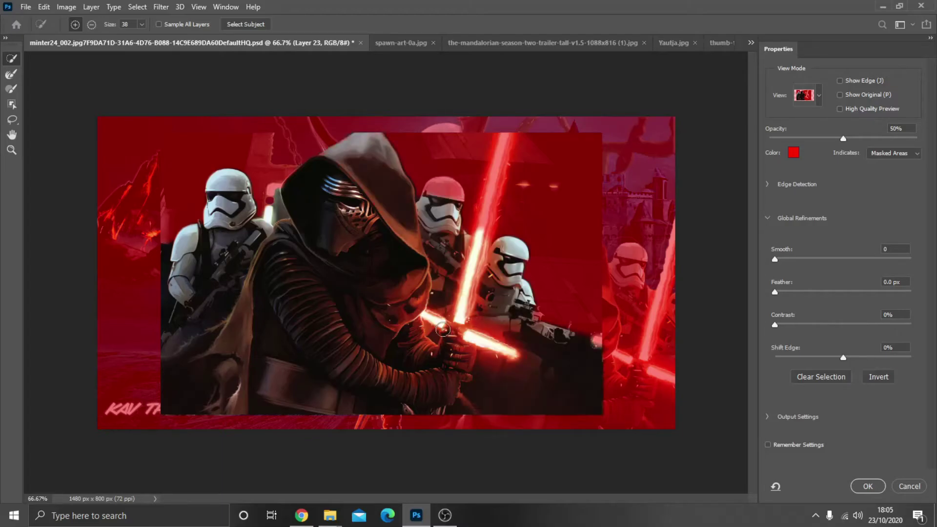
{"action": "key", "text": "b"}
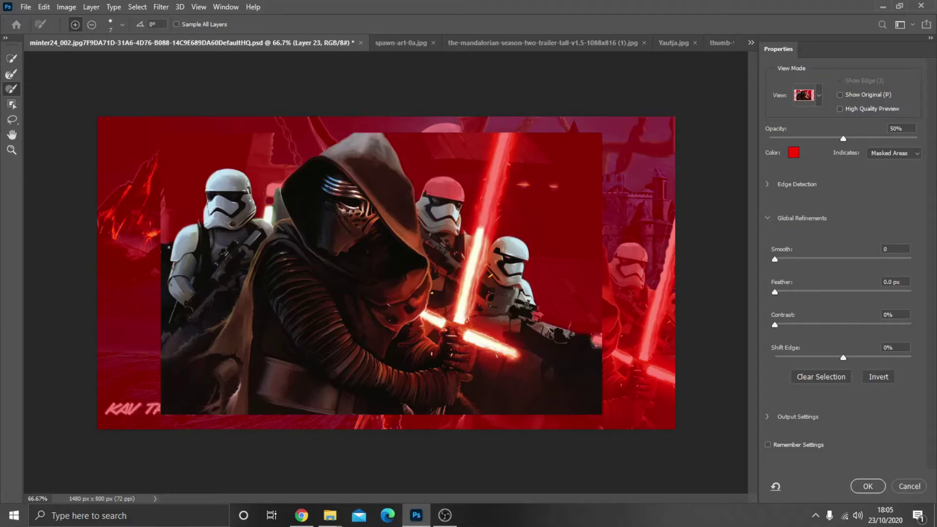
{"action": "key", "text": "w"}
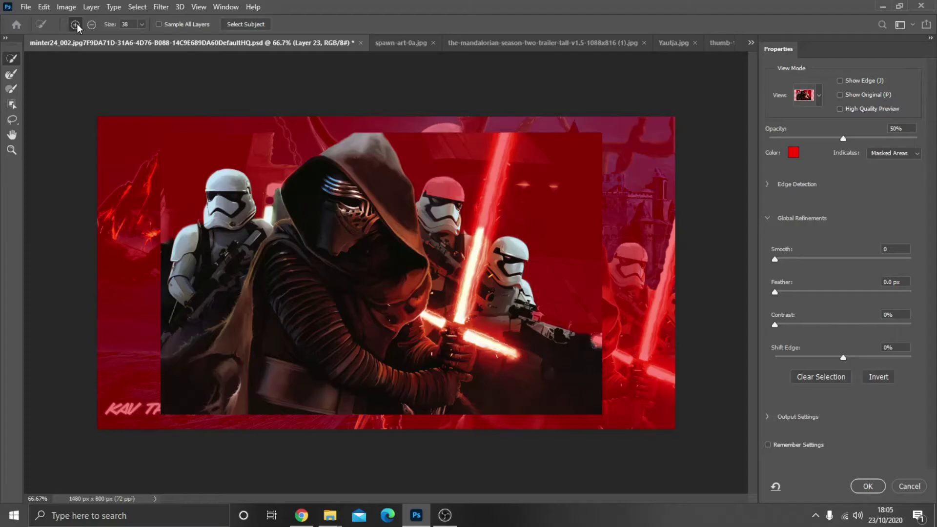
{"action": "left_click", "coordinate": [194, 264]}
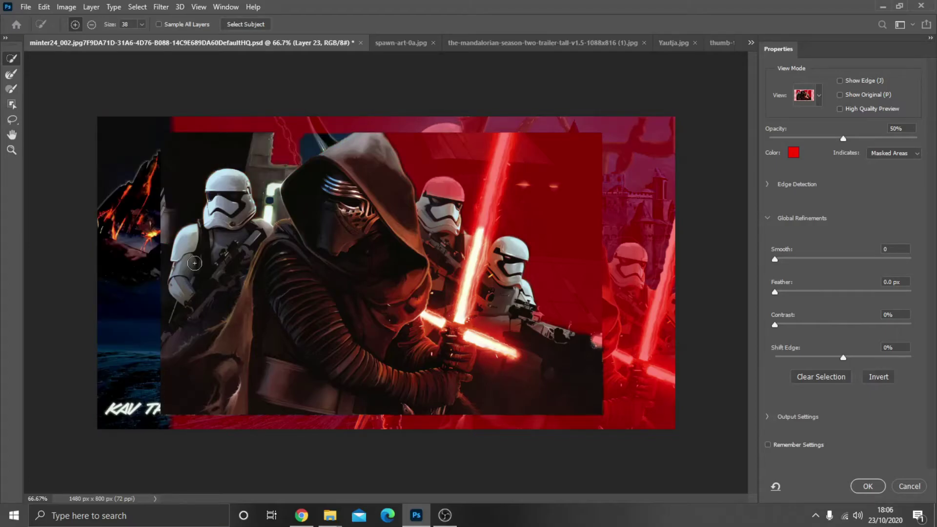
Undo stray background additions, add the remaining troopers and lightsaber, and output as a layer mask
{"action": "key", "text": "ctrl+z"}
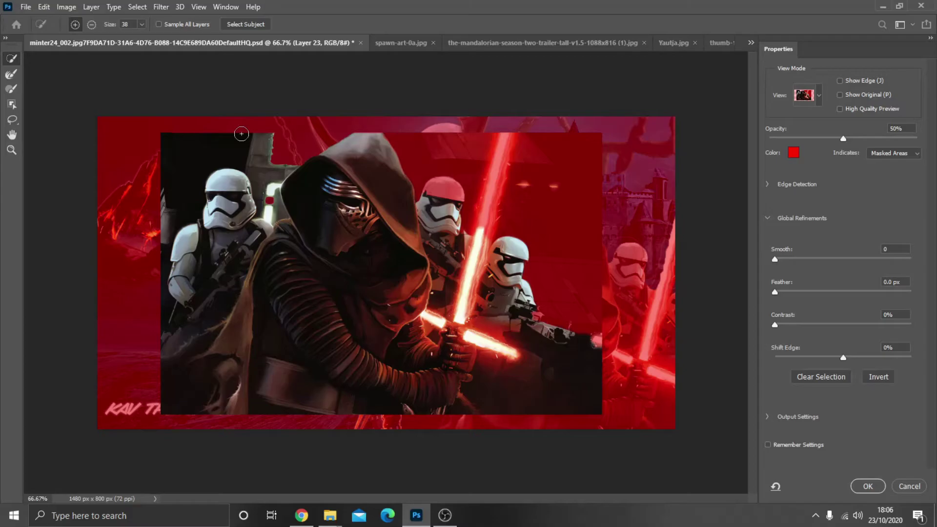
{"action": "key", "text": "ctrl+z"}
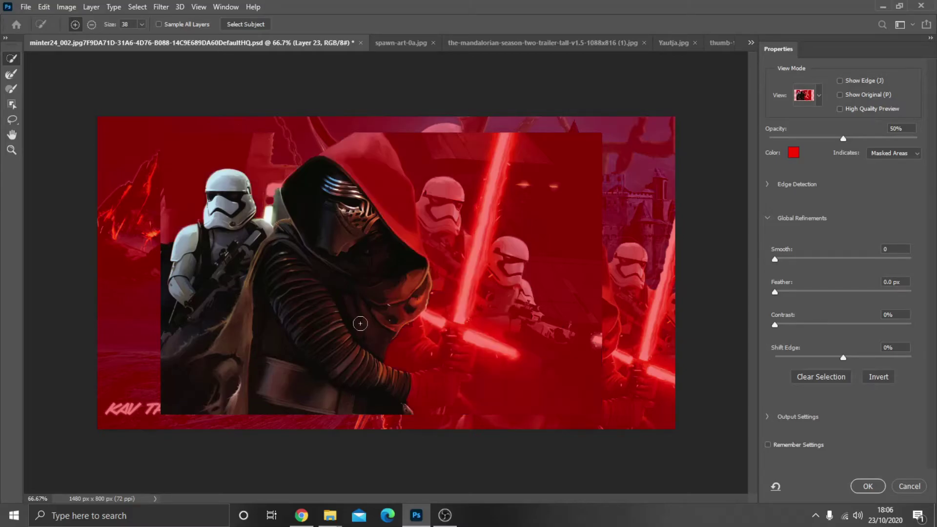
{"action": "left_click_drag", "start_coordinate": [360, 324], "coordinate": [407, 350]}
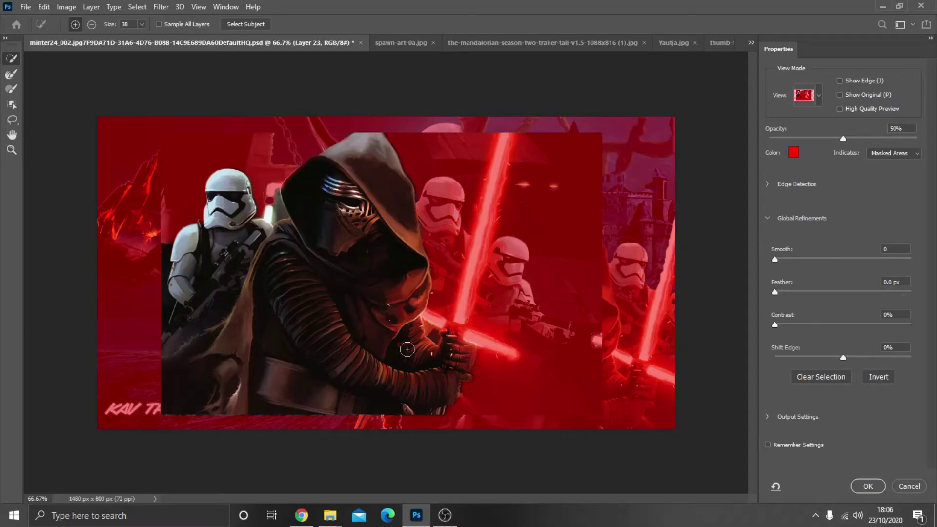
{"action": "left_click_drag", "start_coordinate": [407, 350], "coordinate": [515, 273]}
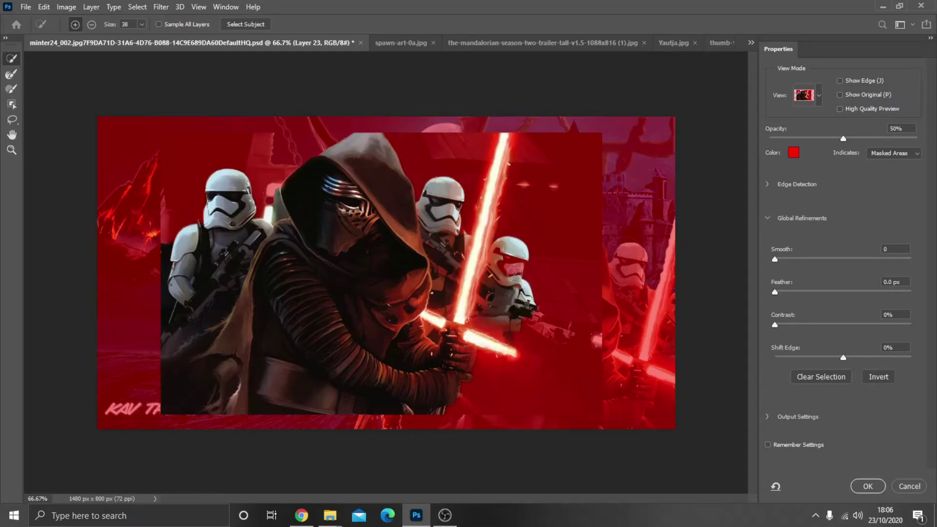
{"action": "left_click", "coordinate": [514, 273]}
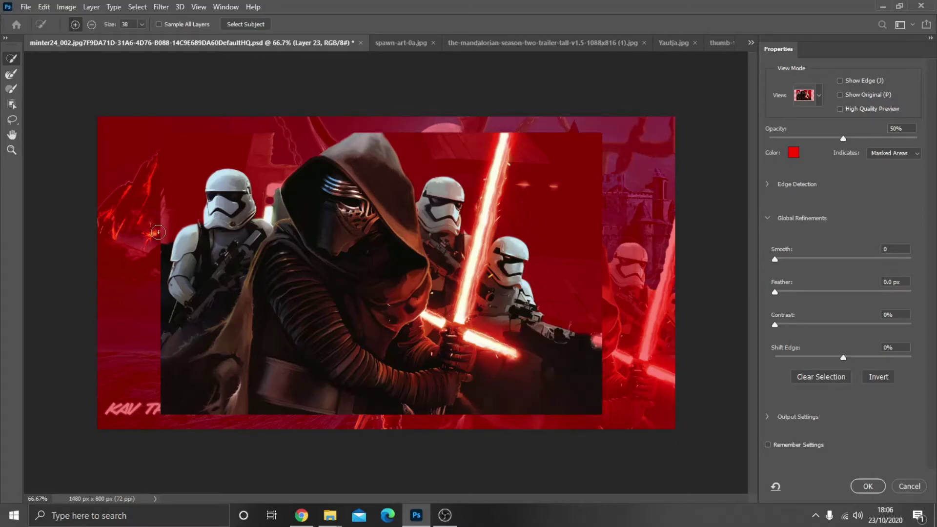
{"action": "key", "text": "Return"}
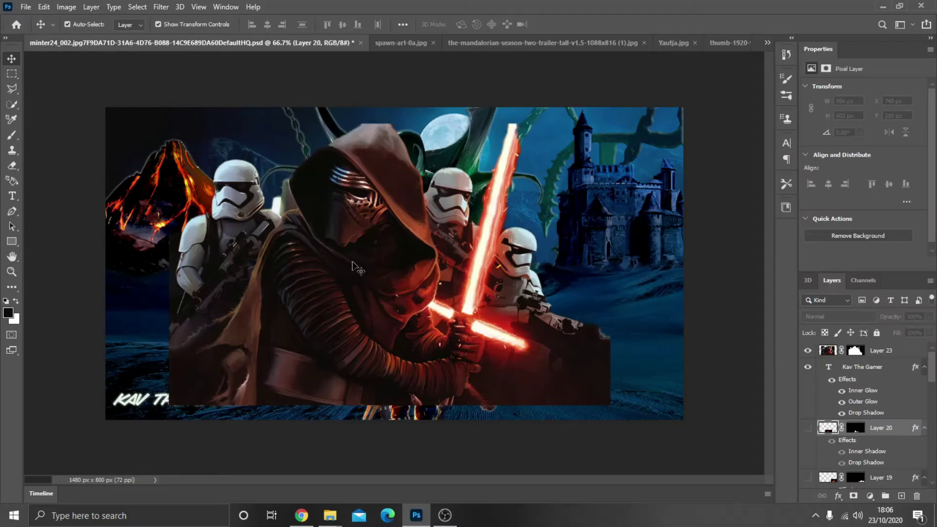
Shrink the masked Kylo Ren picture and nudge it toward the lower right
{"action": "key", "text": "ctrl+t"}
{"action": "left_click_drag", "start_coordinate": [169, 124], "coordinate": [421, 221]}
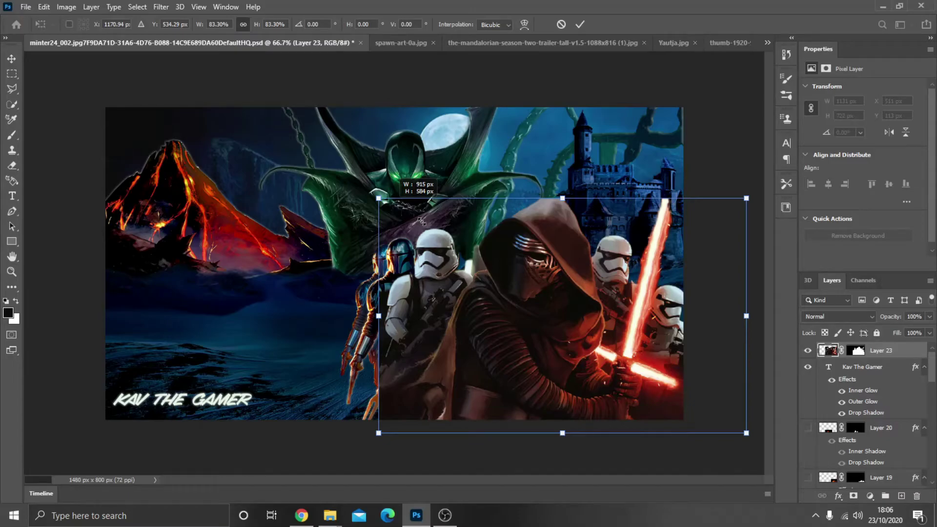
{"action": "left_click_drag", "start_coordinate": [421, 221], "coordinate": [459, 245]}
{"action": "mouse_move", "coordinate": [514, 322]}
{"action": "left_mouse_down"}
{"action": "mouse_move", "coordinate": [517, 308]}
{"action": "mouse_move", "coordinate": [532, 313]}
{"action": "left_mouse_up"}
{"action": "left_click_drag", "start_coordinate": [628, 458], "coordinate": [631, 458]}
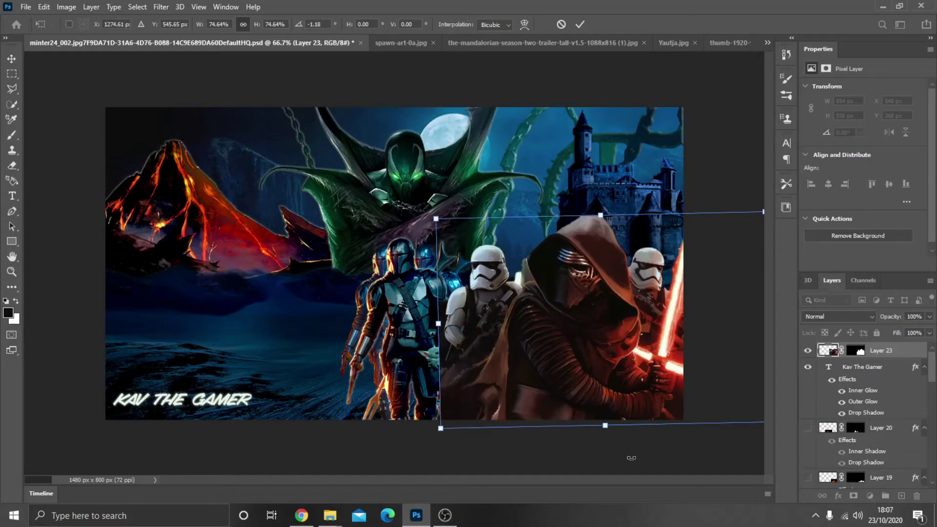
Cancel a trial opacity change and place Layer 23 below Layer 19, just above the landscape
{"action": "double_click", "coordinate": [532, 67]}
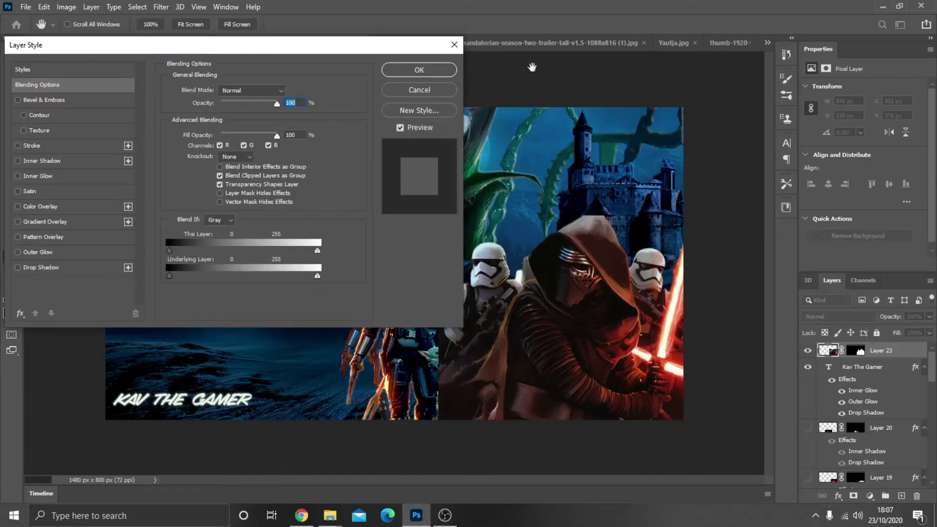
{"action": "left_click_drag", "start_coordinate": [277, 103], "coordinate": [241, 118]}
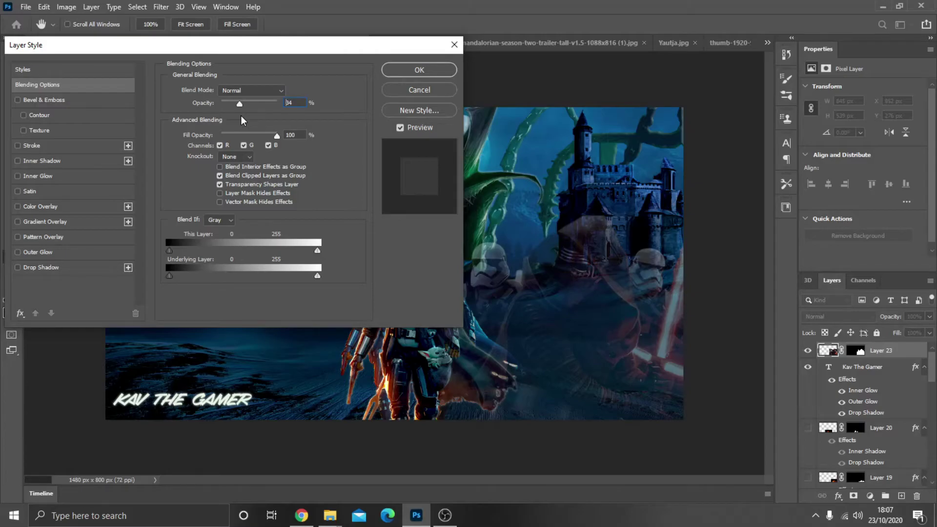
{"action": "key", "text": "Escape"}
{"action": "left_click_drag", "start_coordinate": [879, 351], "coordinate": [886, 440]}
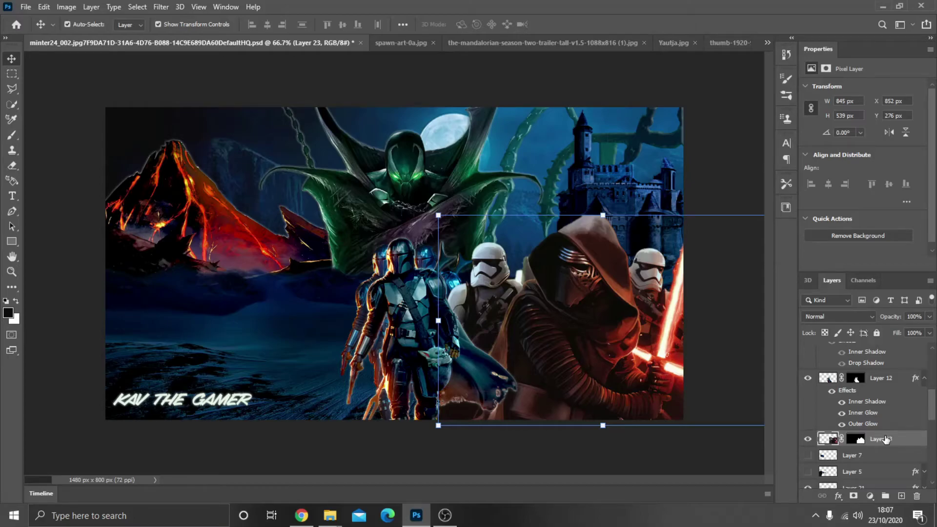
{"action": "left_click_drag", "start_coordinate": [886, 439], "coordinate": [890, 383]}
{"action": "left_click_drag", "start_coordinate": [438, 215], "coordinate": [470, 223]}
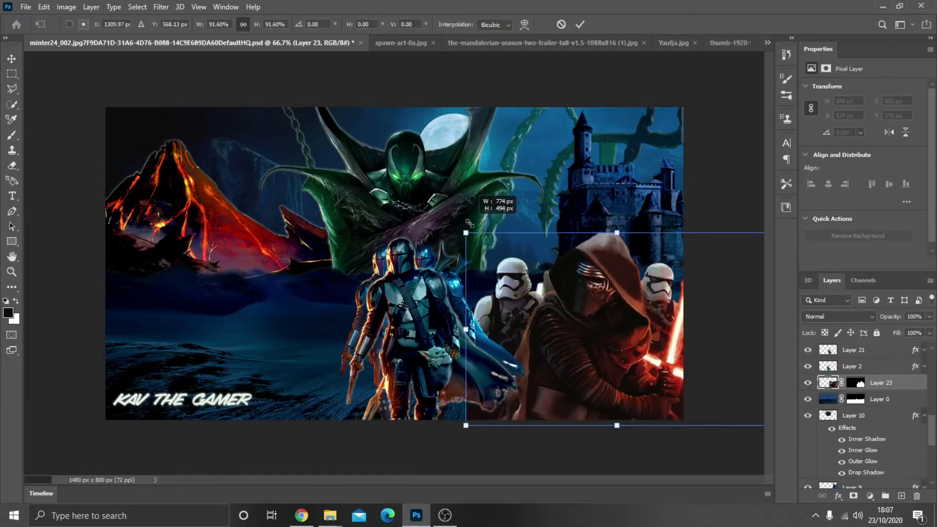
{"action": "key", "text": "Return"}
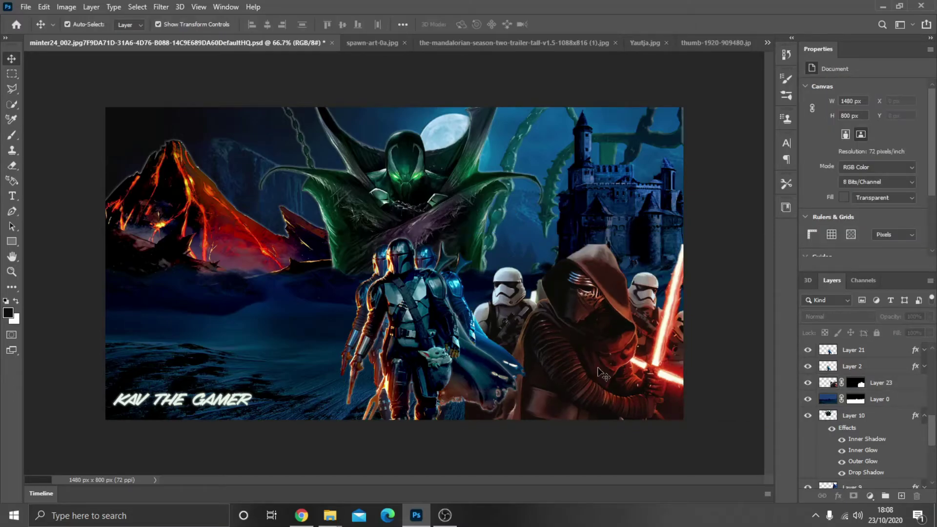
Apply Shadows/Highlights to the Kylo Ren layer: shadows tone 0, maximum radius, reduced highlights radius
{"action": "left_click", "coordinate": [889, 384]}
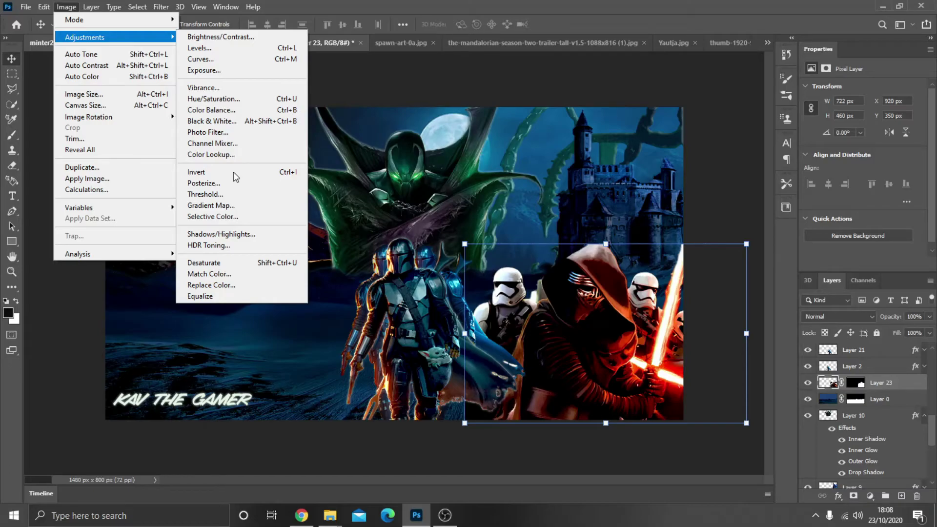
{"action": "left_click", "coordinate": [221, 234]}
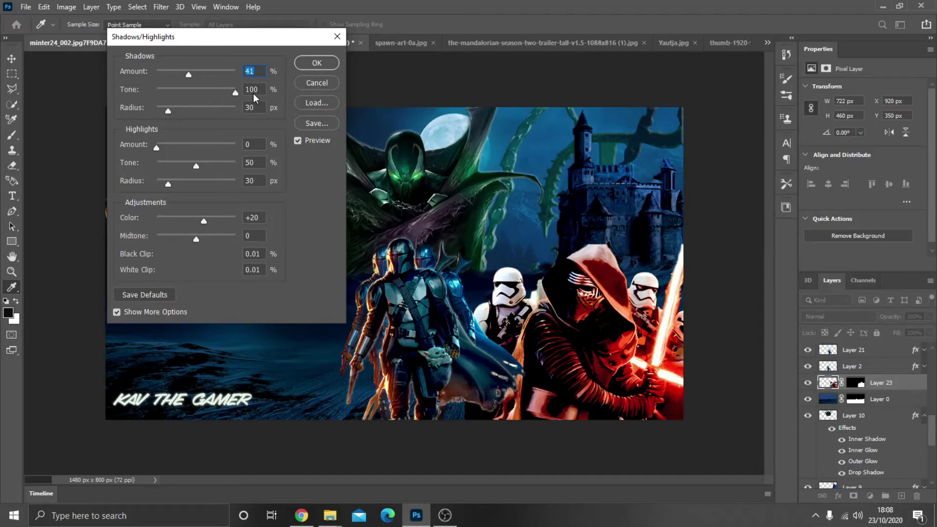
{"action": "left_click_drag", "start_coordinate": [236, 92], "coordinate": [155, 92]}
{"action": "left_click_drag", "start_coordinate": [168, 111], "coordinate": [236, 111]}
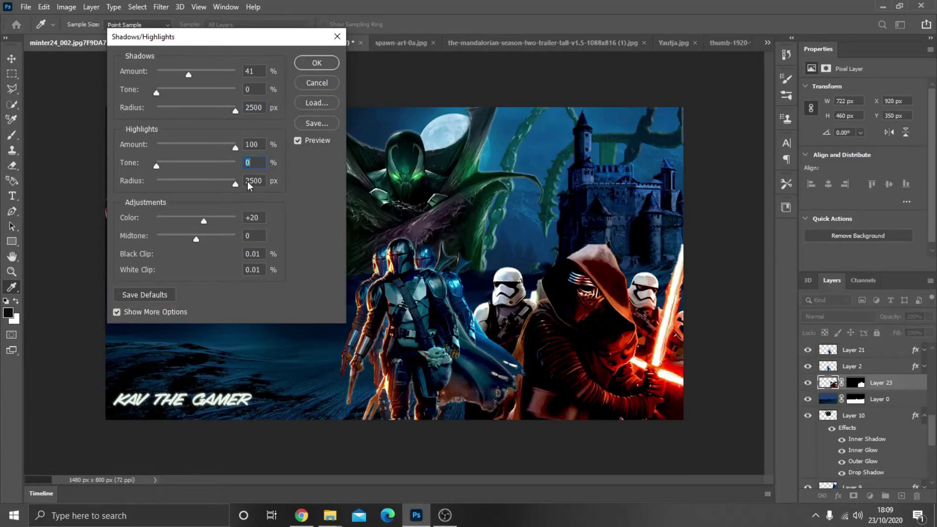
{"action": "left_click_drag", "start_coordinate": [235, 184], "coordinate": [220, 184]}
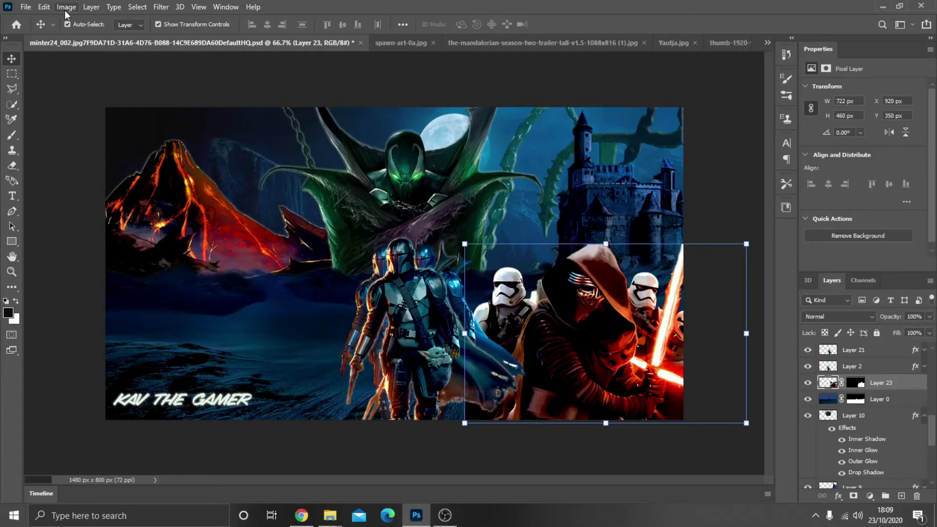
Move the Kylo Ren image into the lower-left corner and refine its mask edges
{"action": "left_click_drag", "start_coordinate": [544, 355], "coordinate": [225, 349]}
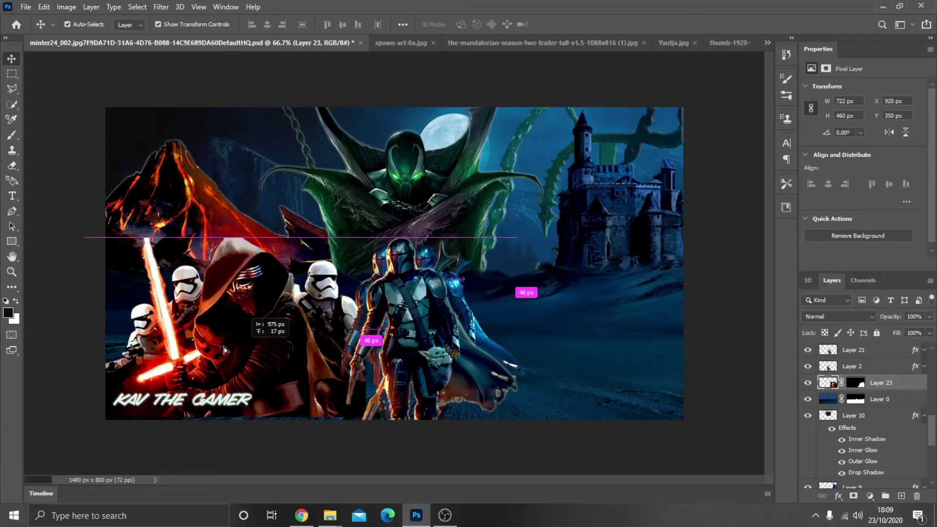
{"action": "left_click_drag", "start_coordinate": [224, 350], "coordinate": [181, 356]}
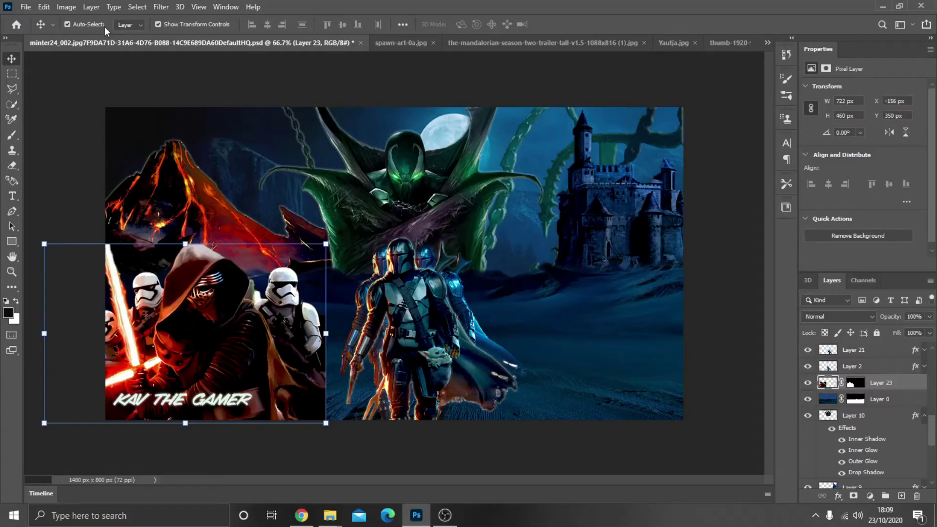
{"action": "key", "text": "ctrl+alt+r"}
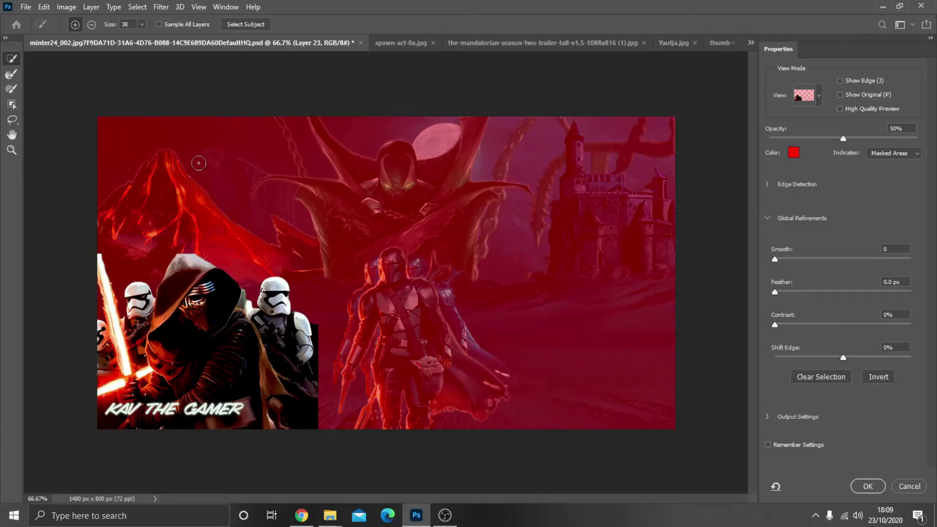
{"action": "key", "text": "r"}
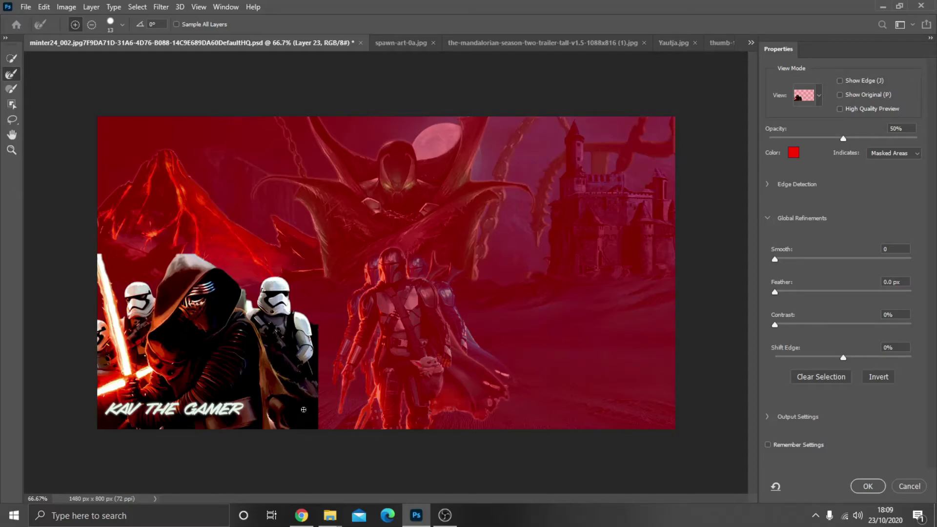
{"action": "key", "text": "Return"}
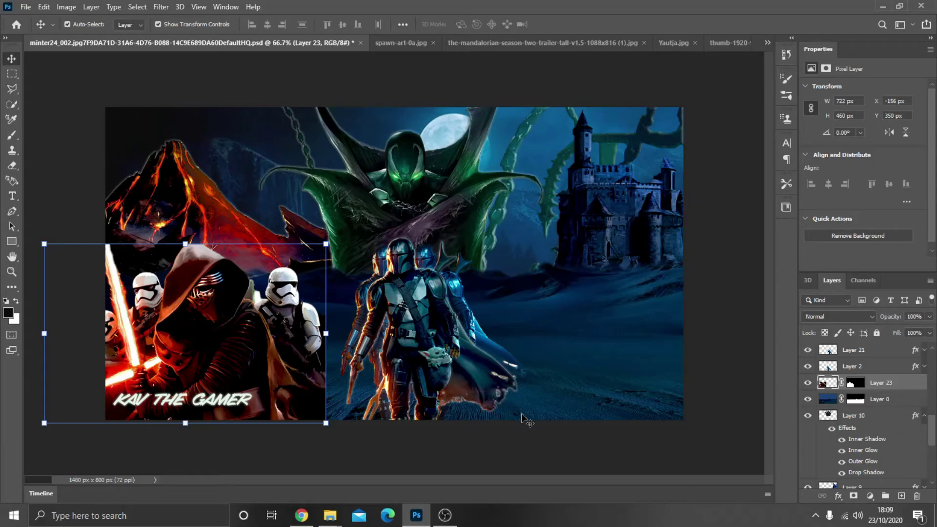
Nudge the Kylo Ren image left and enlarge it to about 106%
{"action": "key", "text": "Left"}
{"action": "key", "text": "Left"}
{"action": "key", "text": "Left"}
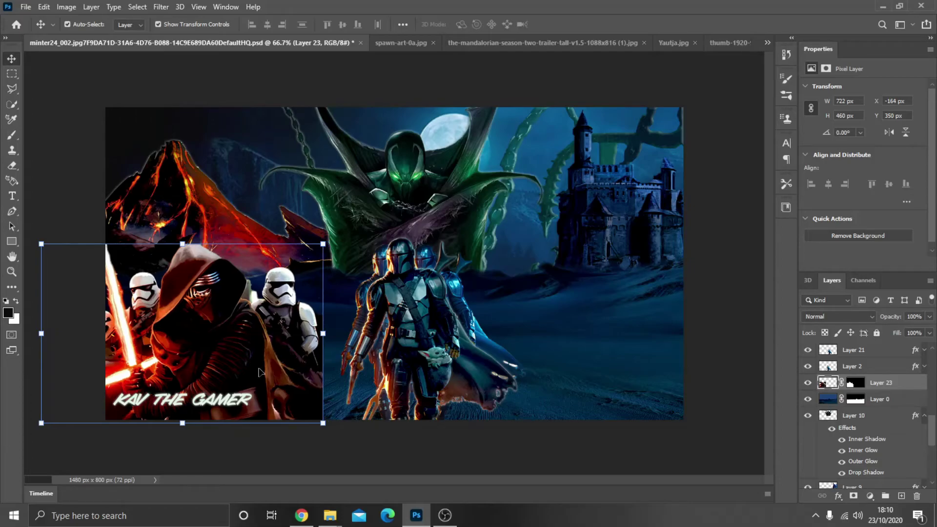
{"action": "key", "text": "ctrl+t"}
{"action": "left_click_drag", "start_coordinate": [258, 373], "coordinate": [219, 322]}
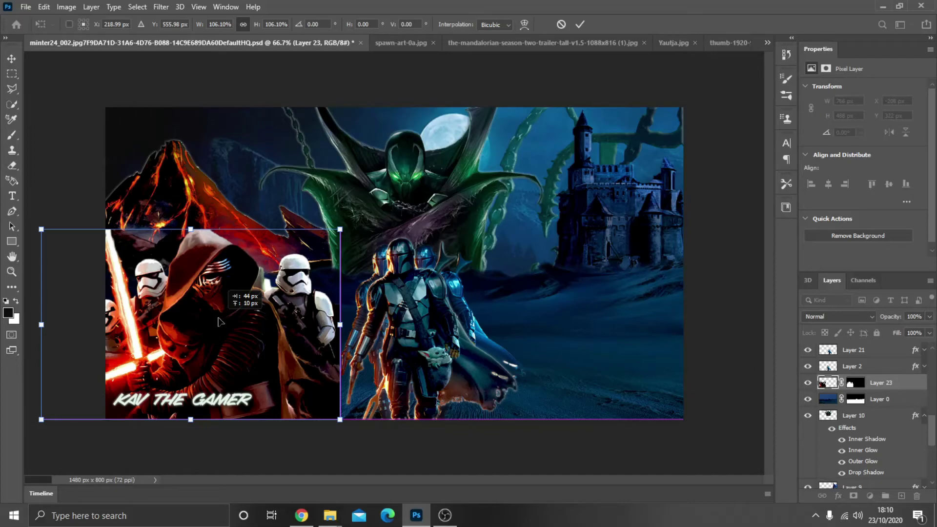
{"action": "left_click", "coordinate": [23, 93]}
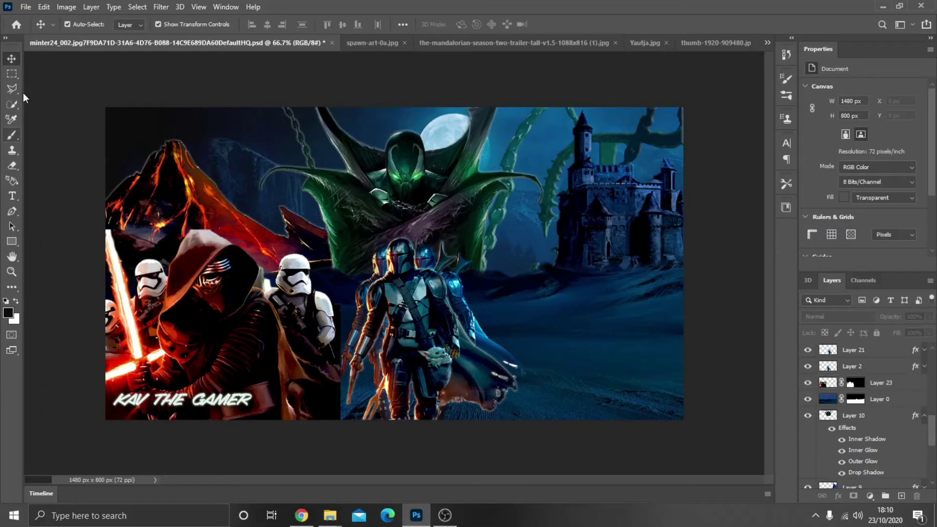
Zoom in and erase the dark edge beside the stormtrooper's arm with the Background Eraser
{"action": "left_click", "coordinate": [10, 166]}
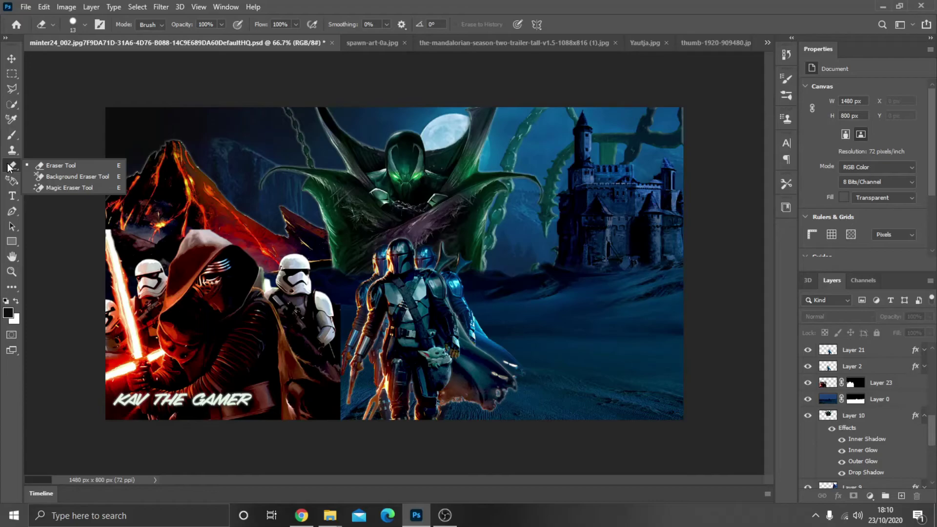
{"action": "left_click", "coordinate": [77, 177]}
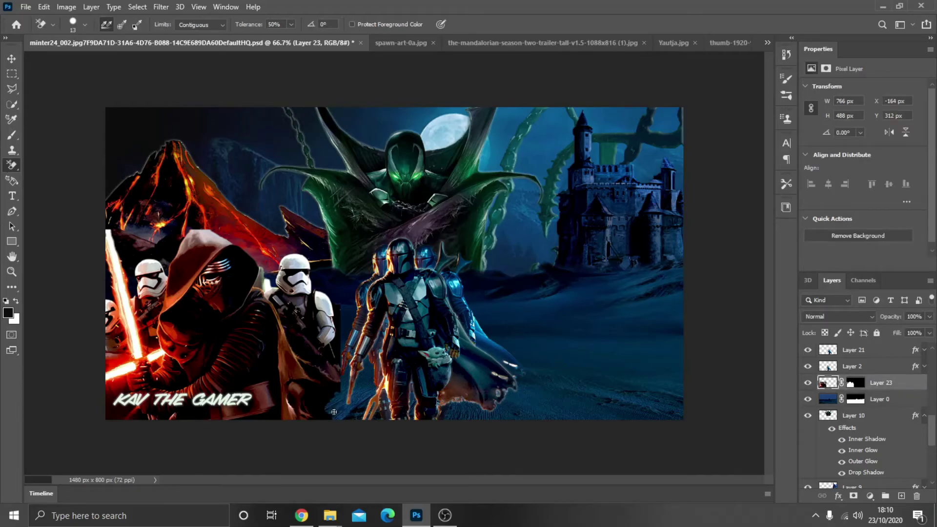
{"action": "key", "text": "ctrl+plus"}
{"action": "key", "text": "ctrl+plus"}
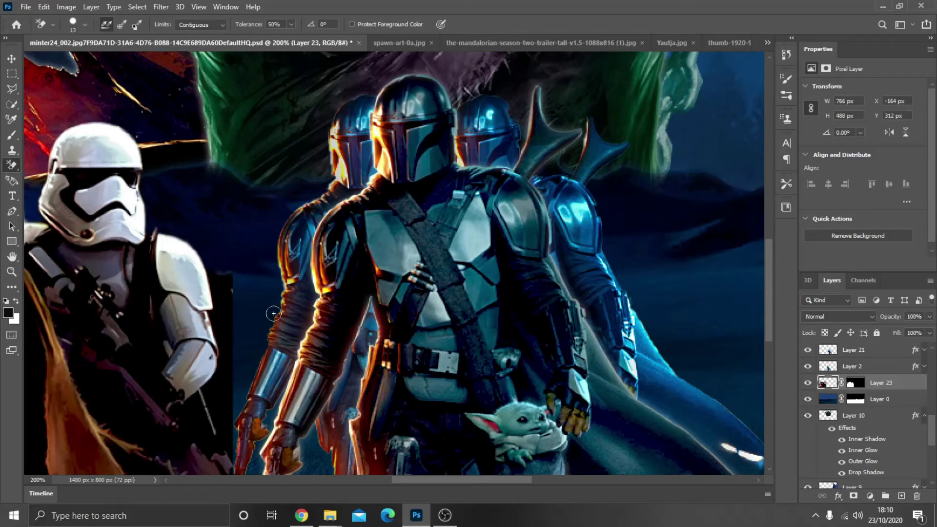
{"action": "key", "text": "ctrl+plus"}
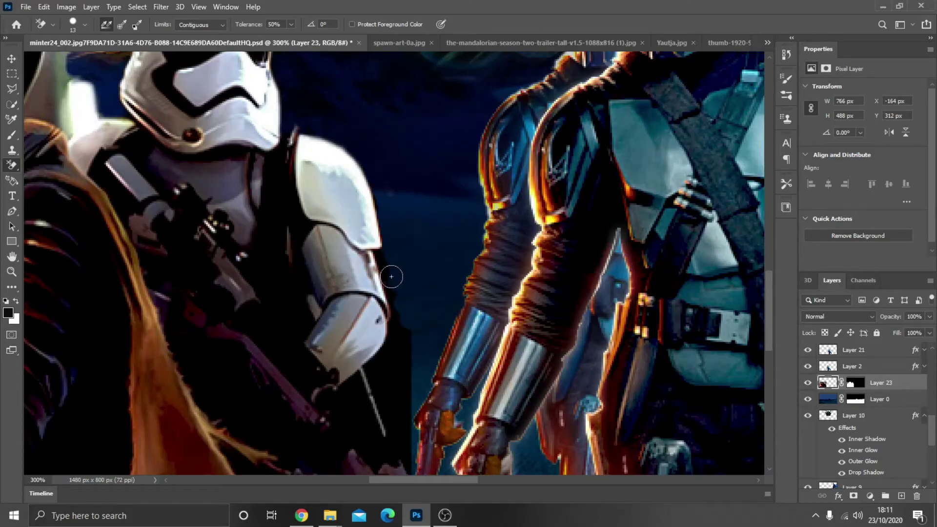
{"action": "left_click_drag", "start_coordinate": [391, 277], "coordinate": [394, 336]}
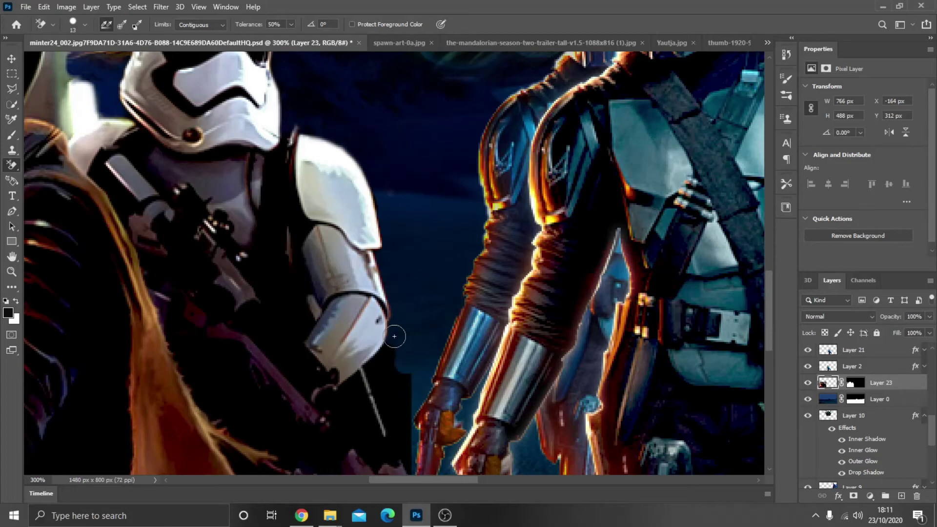
{"action": "scroll", "coordinate": [395, 337], "scroll_direction": "down", "scroll_amount": 3}
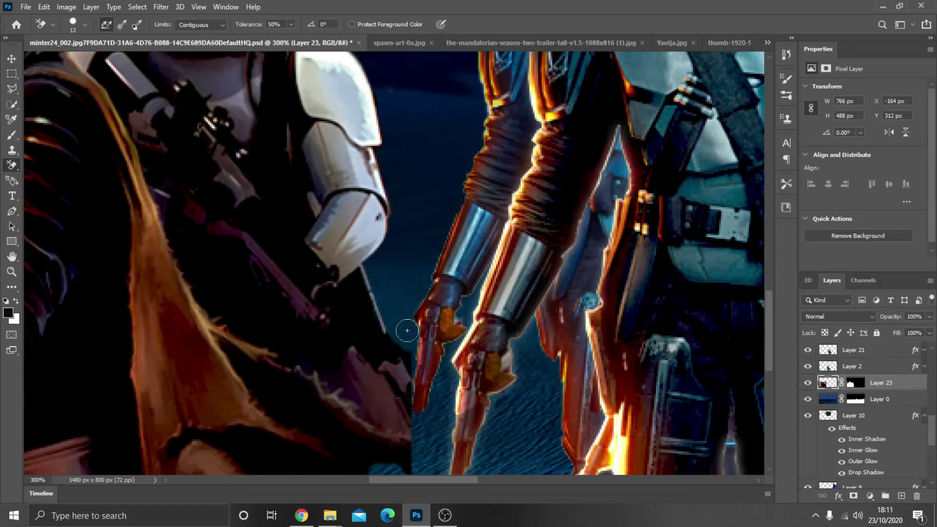
{"action": "left_click_drag", "start_coordinate": [407, 330], "coordinate": [408, 474]}
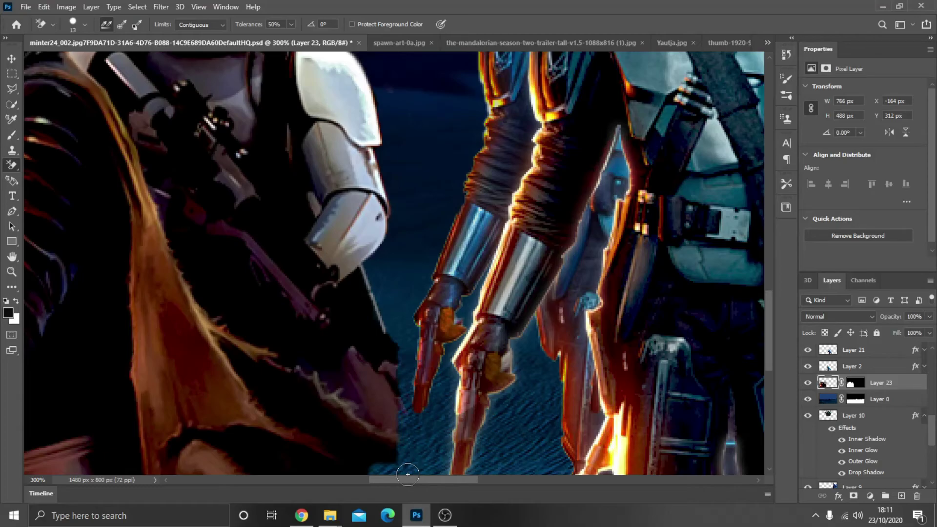
Scale the pasted stormtroopers image (Layer 24) into the lower right and erase its gun-barrel end
{"action": "key", "text": "ctrl+minus"}
{"action": "key", "text": "ctrl+minus"}
{"action": "key", "text": "ctrl+minus"}
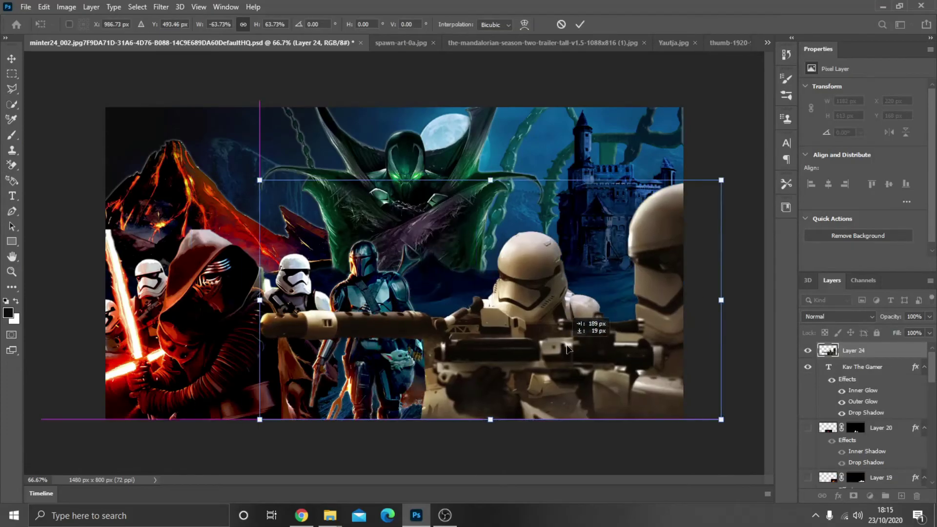
{"action": "mouse_move", "coordinate": [247, 178]}
{"action": "left_mouse_down"}
{"action": "mouse_move", "coordinate": [415, 239]}
{"action": "mouse_move", "coordinate": [461, 286]}
{"action": "left_mouse_up"}
{"action": "left_click_drag", "start_coordinate": [641, 378], "coordinate": [632, 315]}
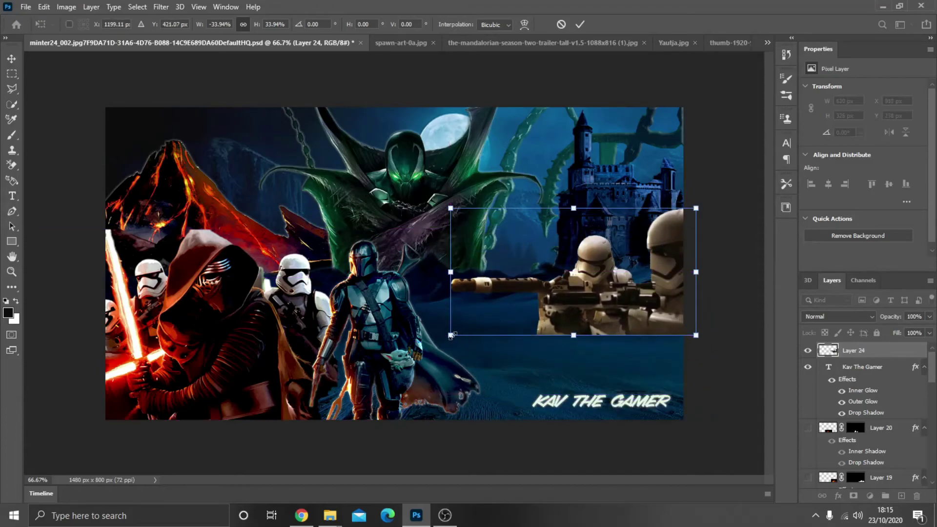
{"action": "left_click_drag", "start_coordinate": [451, 341], "coordinate": [412, 360]}
{"action": "mouse_move", "coordinate": [413, 209]}
{"action": "left_mouse_down"}
{"action": "mouse_move", "coordinate": [413, 279]}
{"action": "mouse_move", "coordinate": [293, 216]}
{"action": "left_mouse_up"}
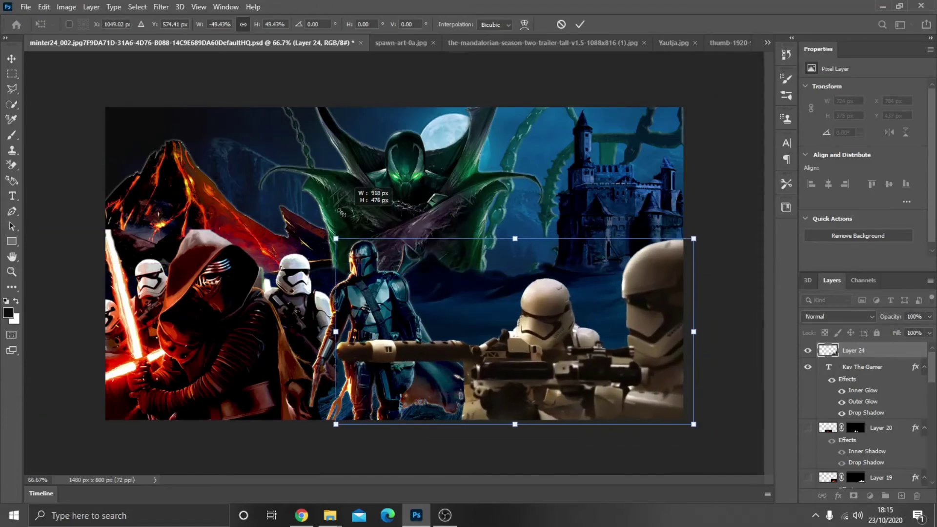
{"action": "mouse_move", "coordinate": [507, 357]}
{"action": "left_mouse_down"}
{"action": "mouse_move", "coordinate": [498, 338]}
{"action": "mouse_move", "coordinate": [506, 387]}
{"action": "left_mouse_up"}
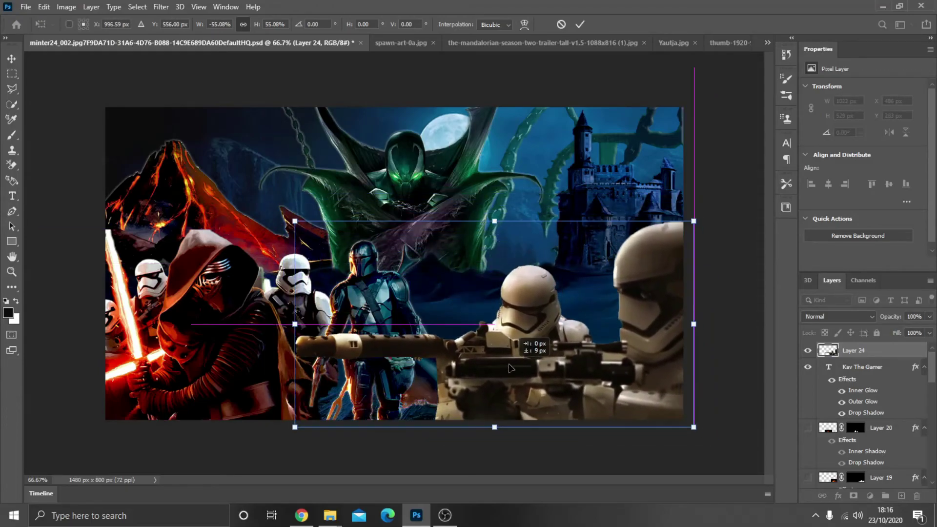
{"action": "left_click", "coordinate": [13, 166]}
{"action": "mouse_move", "coordinate": [304, 347]}
{"action": "left_mouse_down"}
{"action": "mouse_move", "coordinate": [358, 329]}
{"action": "mouse_move", "coordinate": [353, 334]}
{"action": "mouse_move", "coordinate": [422, 348]}
{"action": "mouse_move", "coordinate": [454, 376]}
{"action": "mouse_move", "coordinate": [451, 427]}
{"action": "left_mouse_up"}
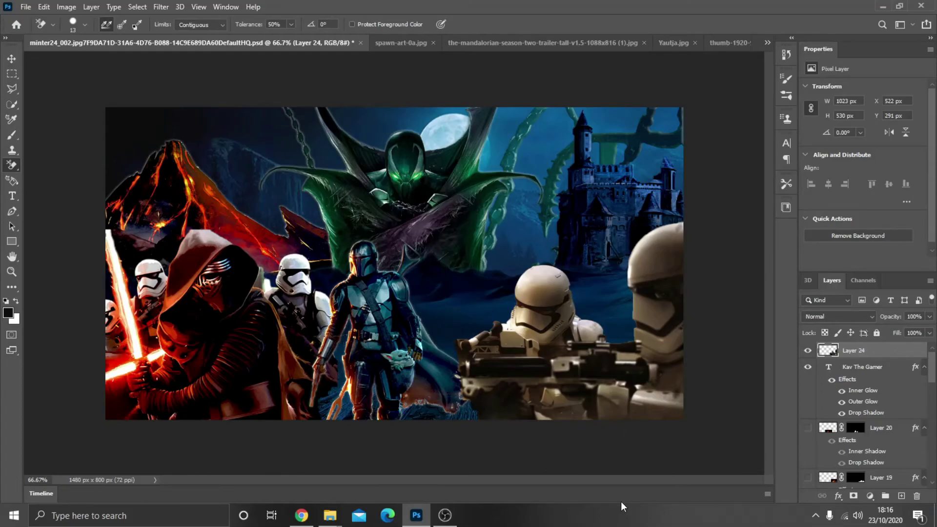
{"action": "left_click", "coordinate": [808, 351]}
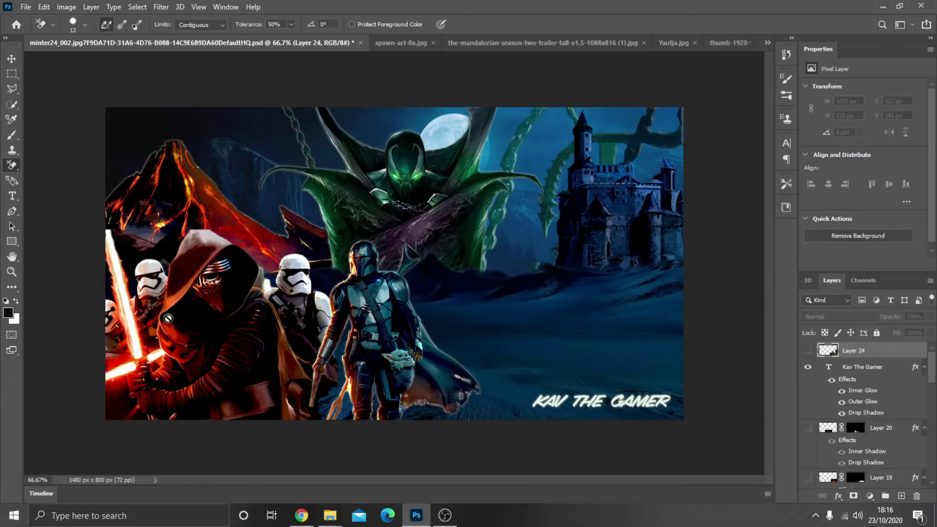